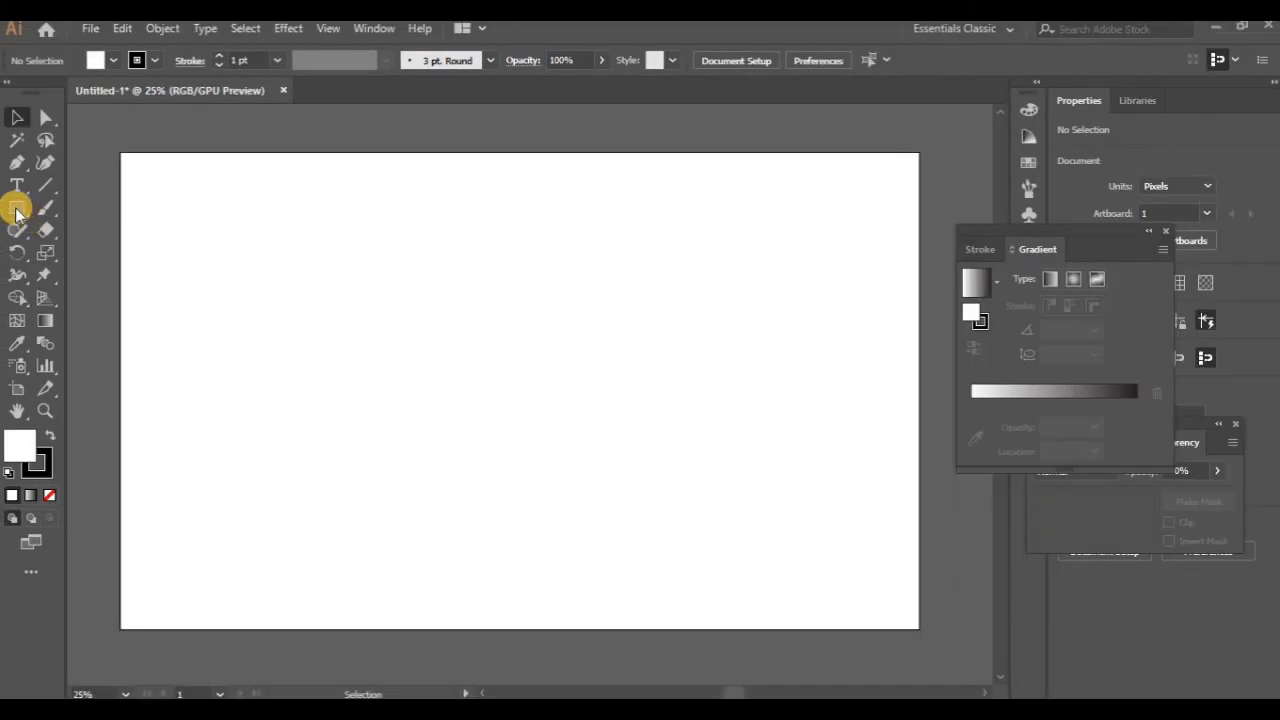
- Draw a rectangle covering the whole artboard, 2440 px wide and 1460 px high
left_click(16, 210)
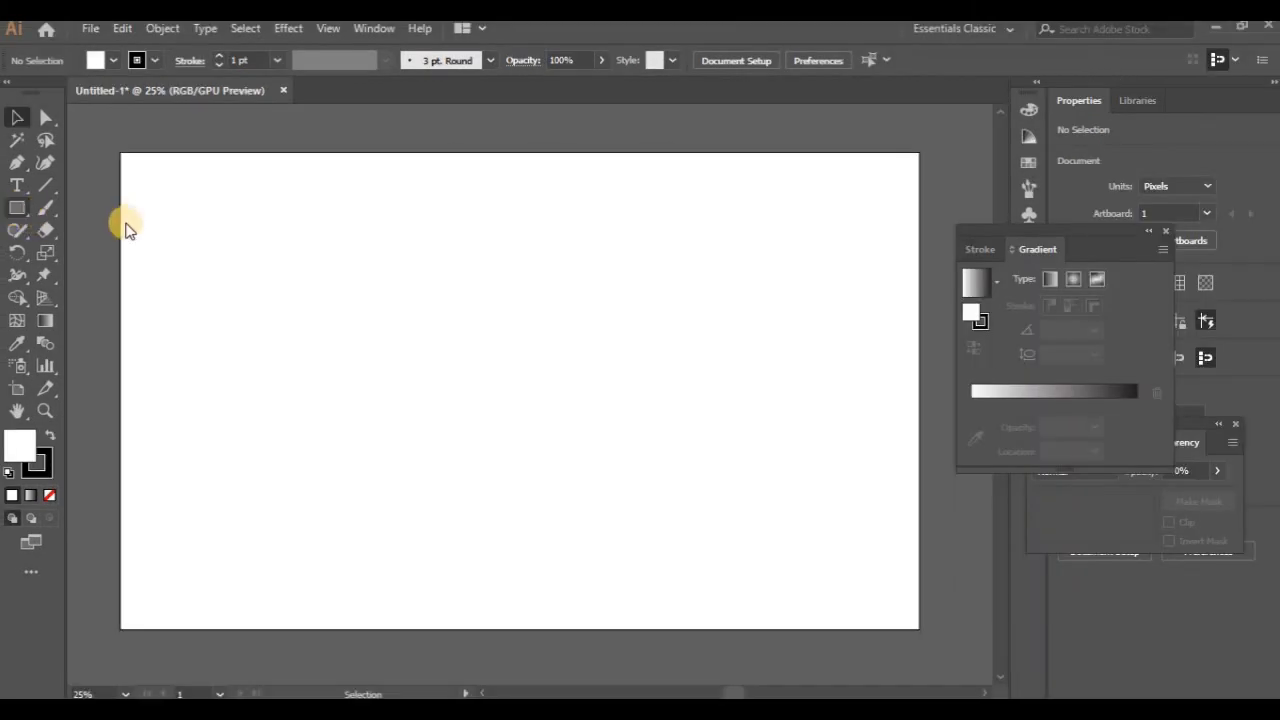
left_click(16, 210)
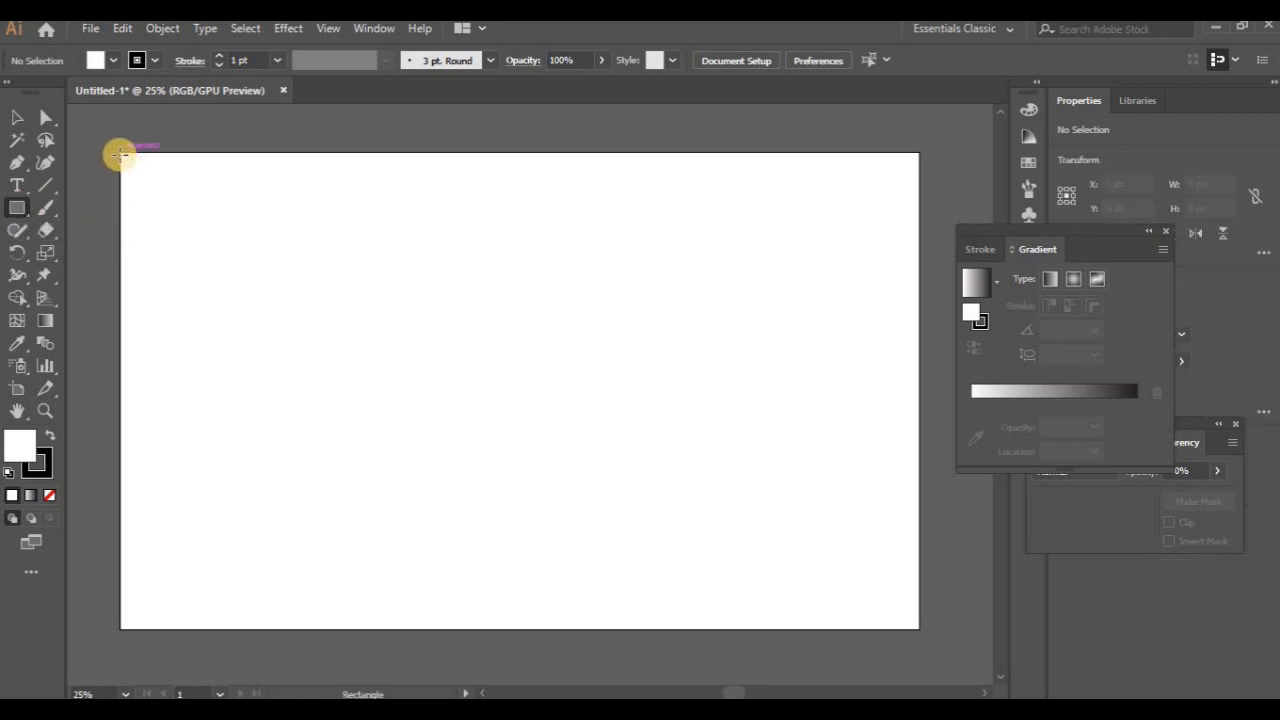
left_click_drag(119, 152, 918, 628)
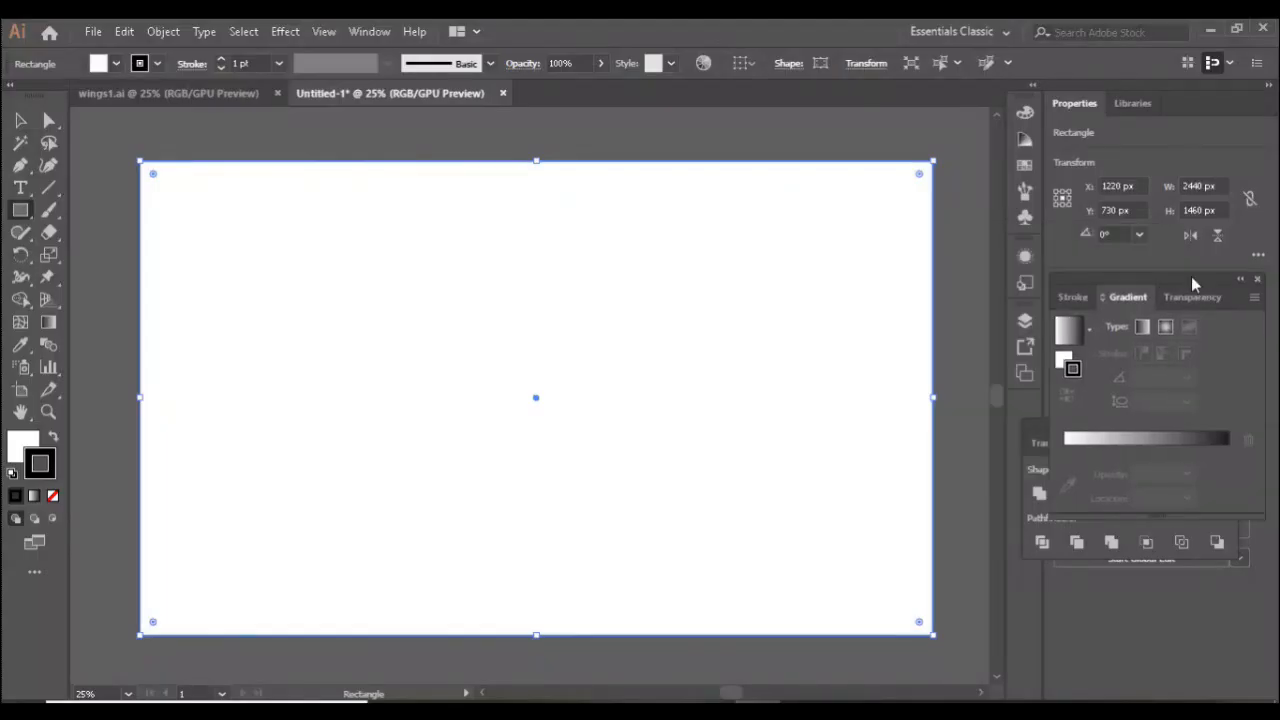
- Fill the rectangle with a radial gradient whose outer stop is dark navy at 92.74%
left_click_drag(1191, 276, 1166, 288)
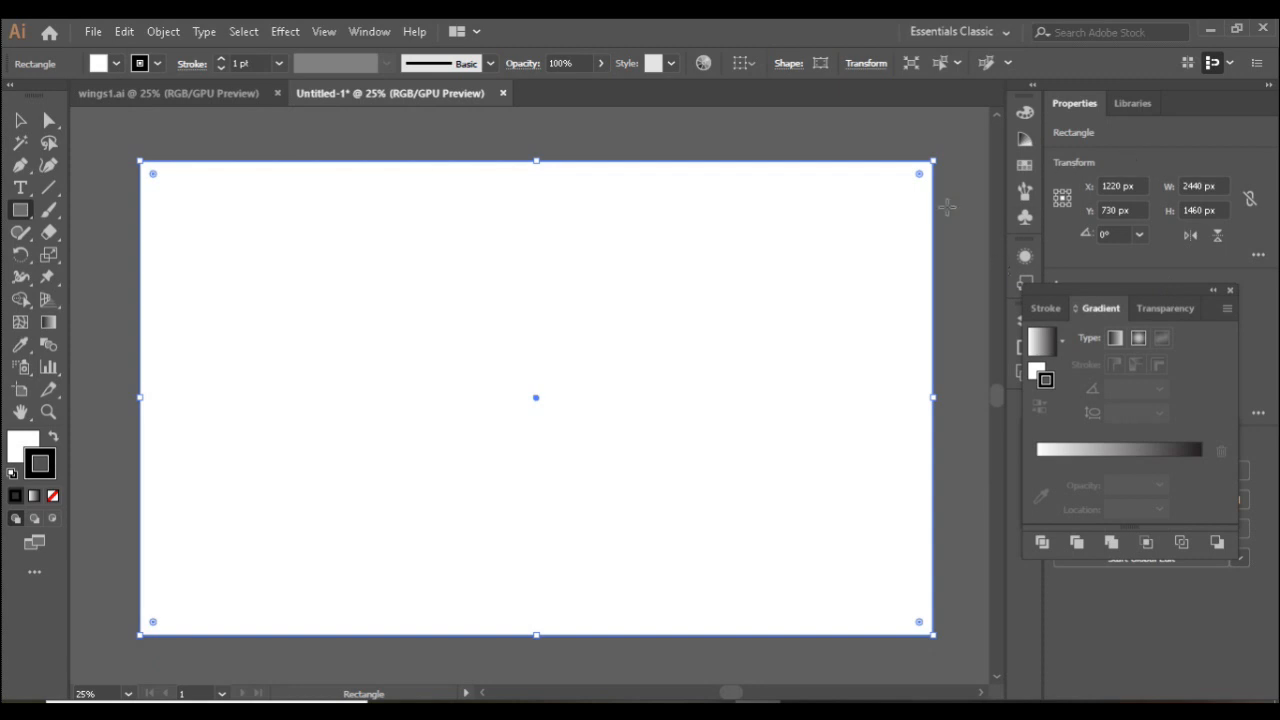
left_click(1040, 341)
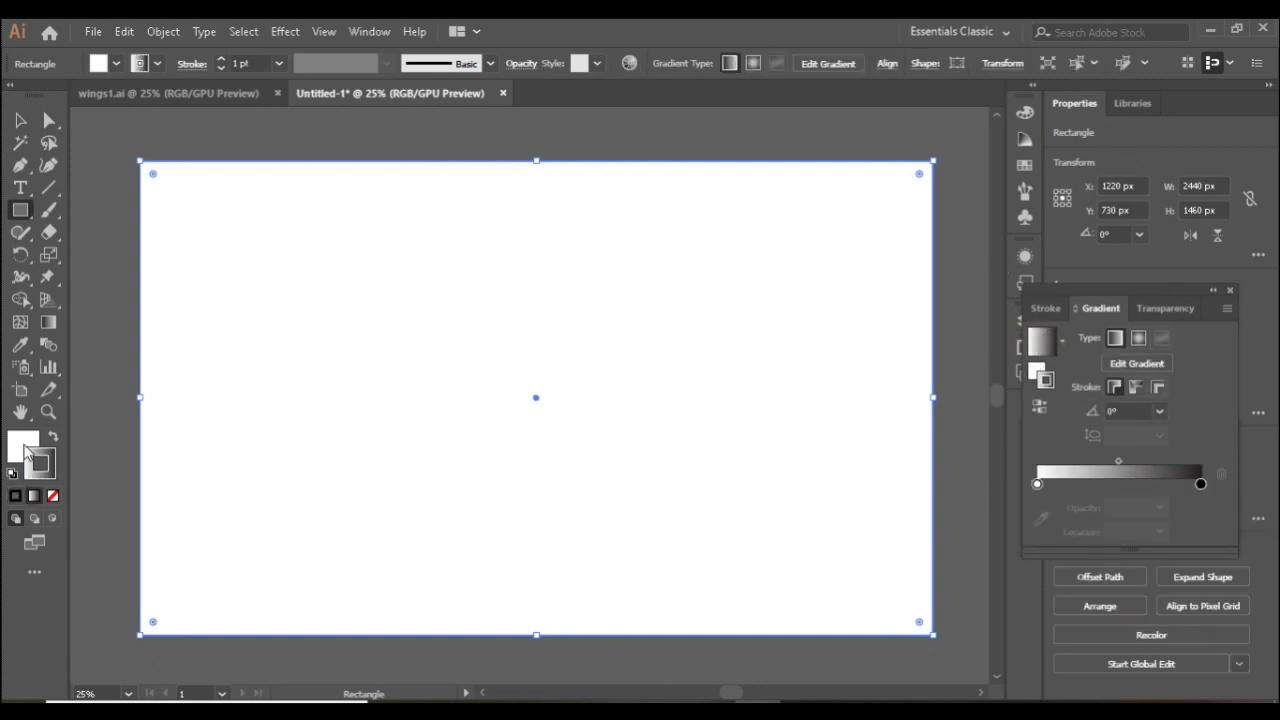
left_click(26, 450)
left_click(1040, 343)
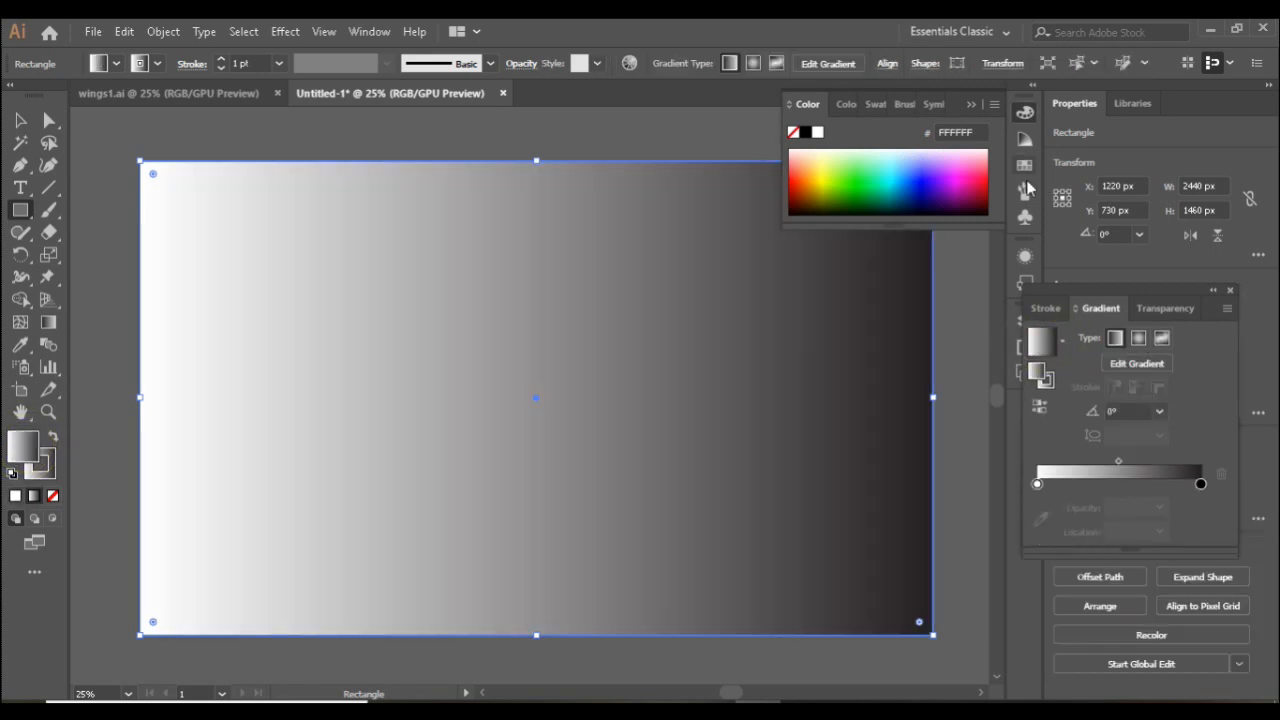
left_click(1024, 164)
left_click(1201, 484)
left_click(935, 176)
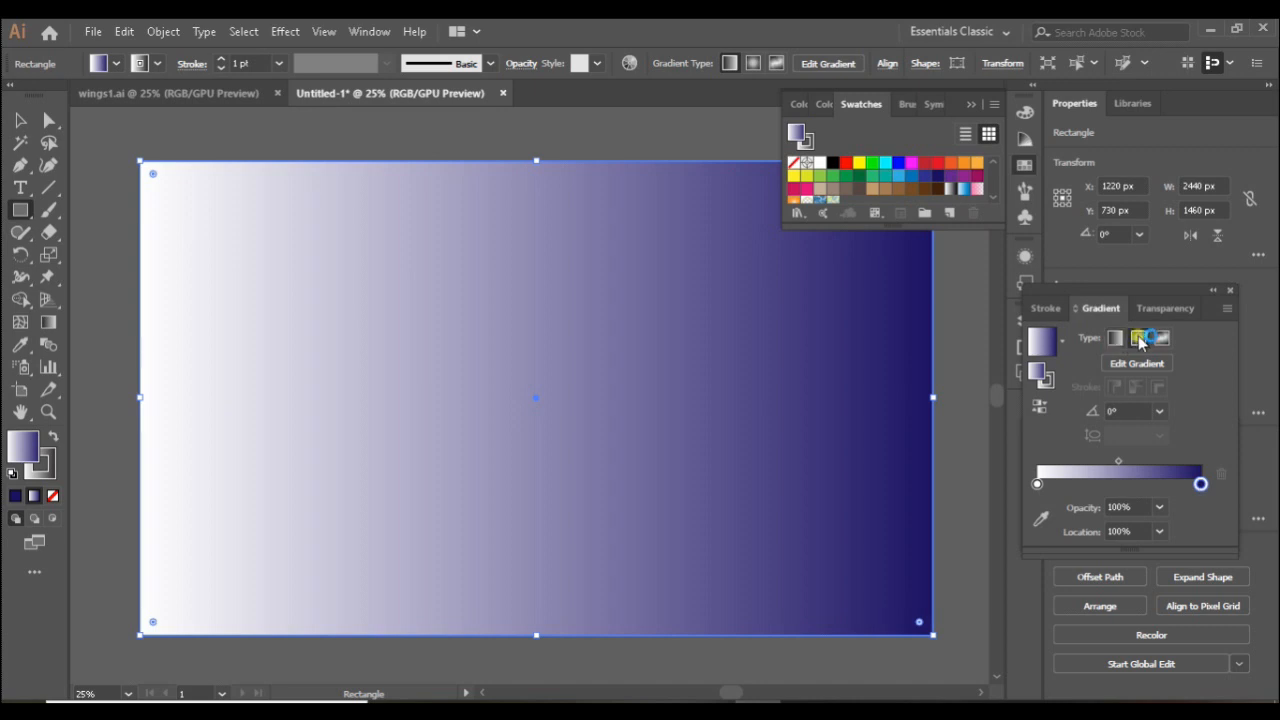
left_click(1140, 339)
left_click_drag(1200, 484, 1188, 484)
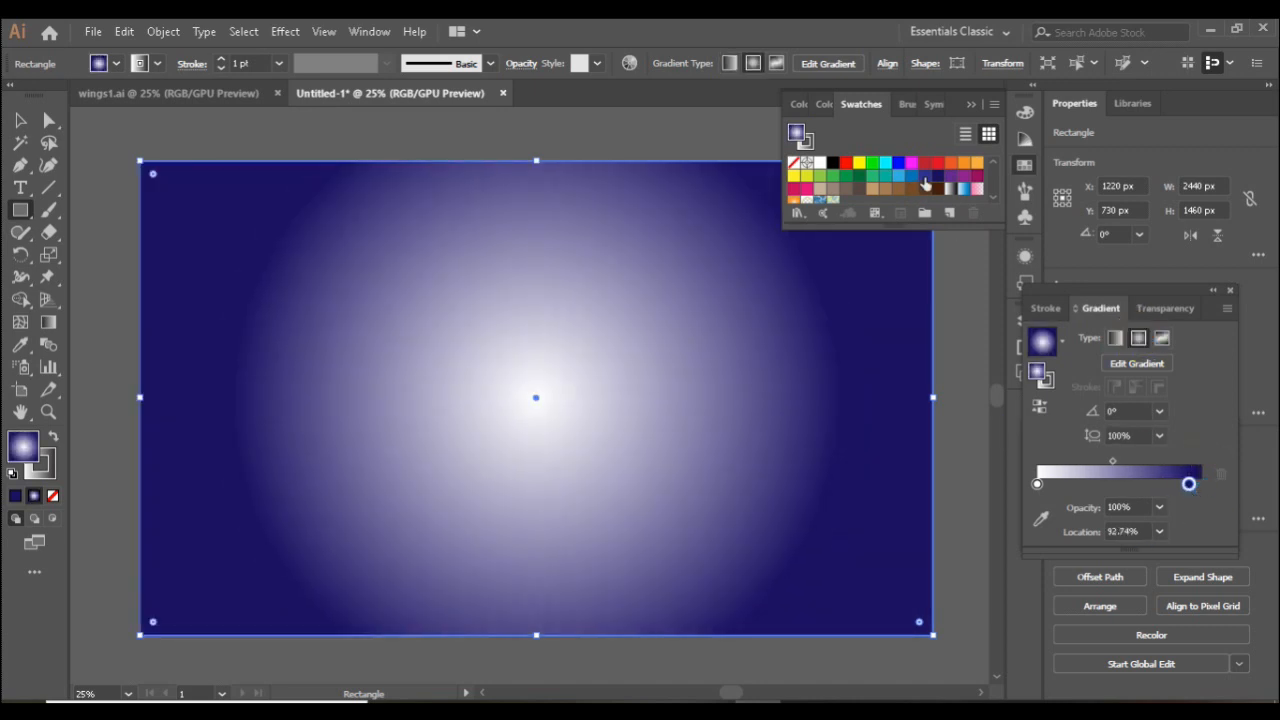
- Make the gradient's centre stop indigo, then add an indigo stop at 60.06% and a bright blue stop at 23.18%
left_click_drag(925, 183, 1037, 484)
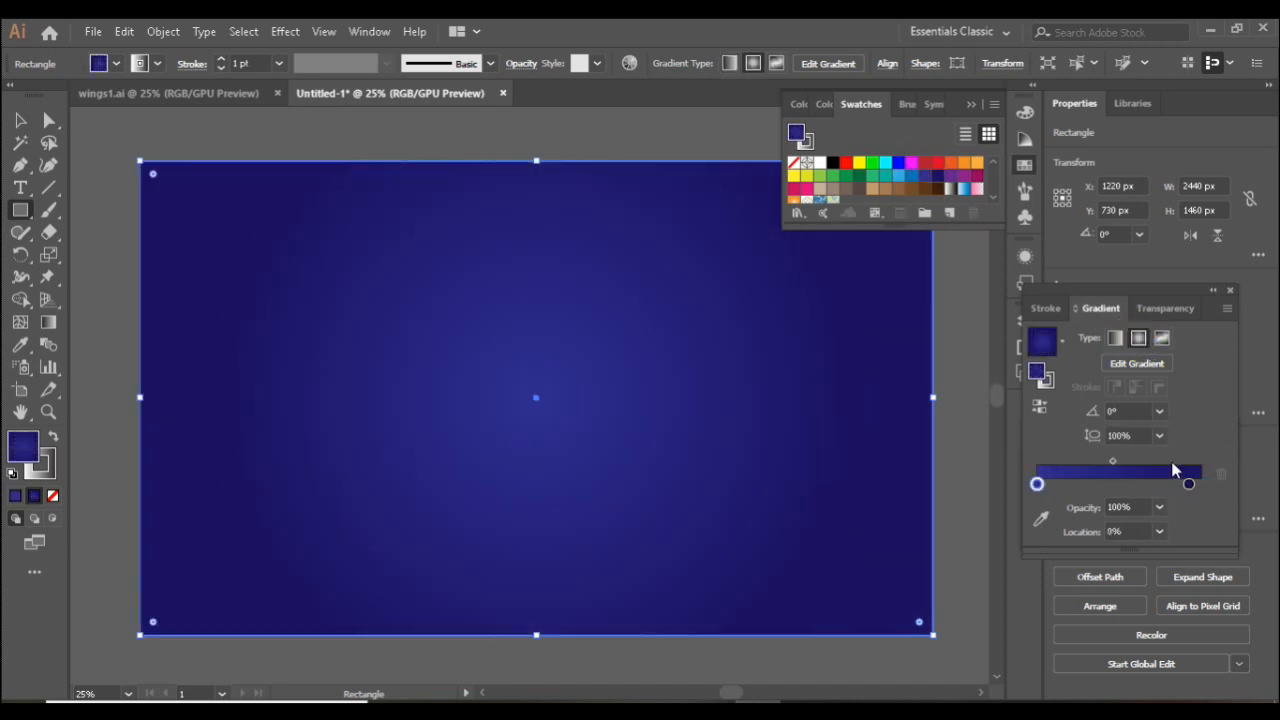
left_click(1136, 484)
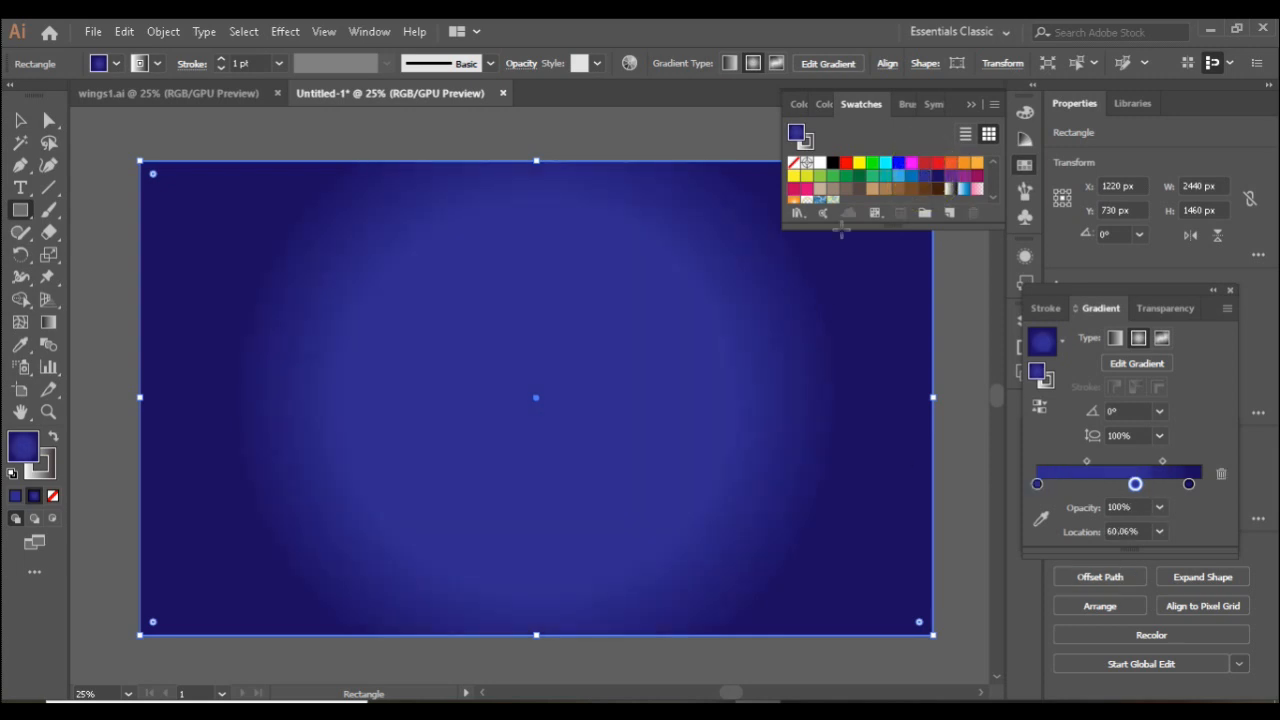
left_click_drag(907, 177, 1074, 484)
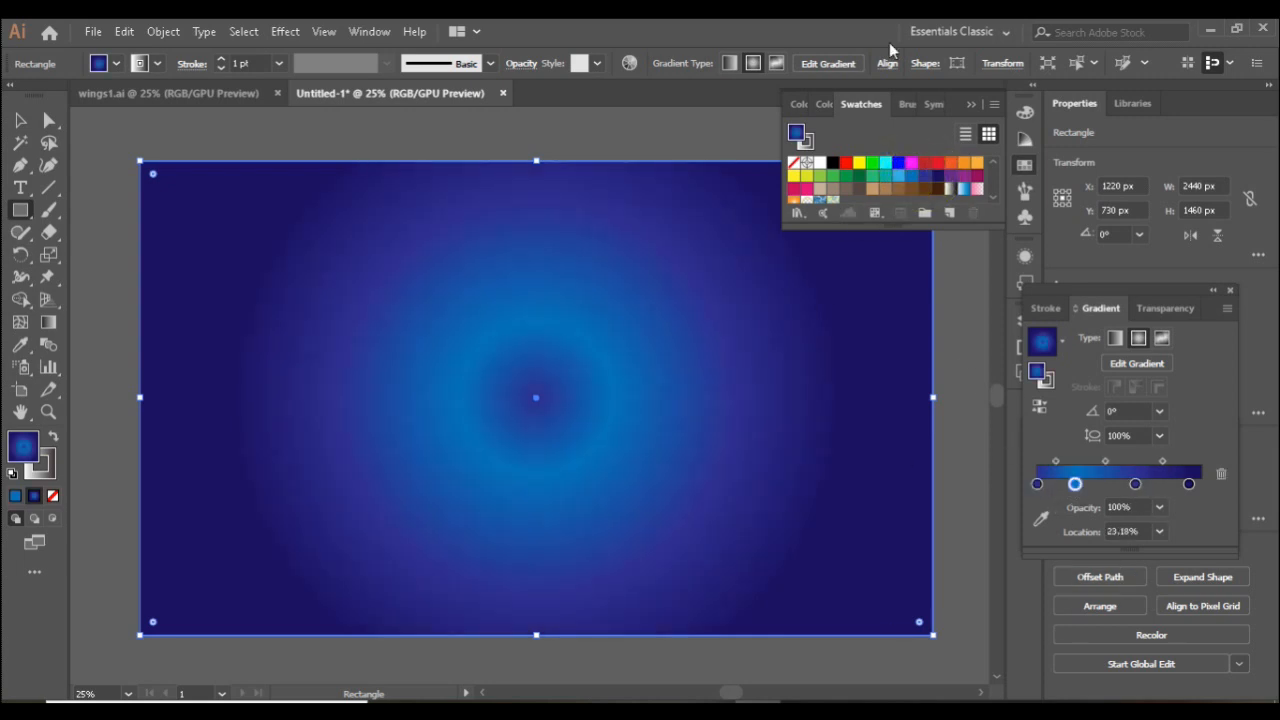
left_click(974, 104)
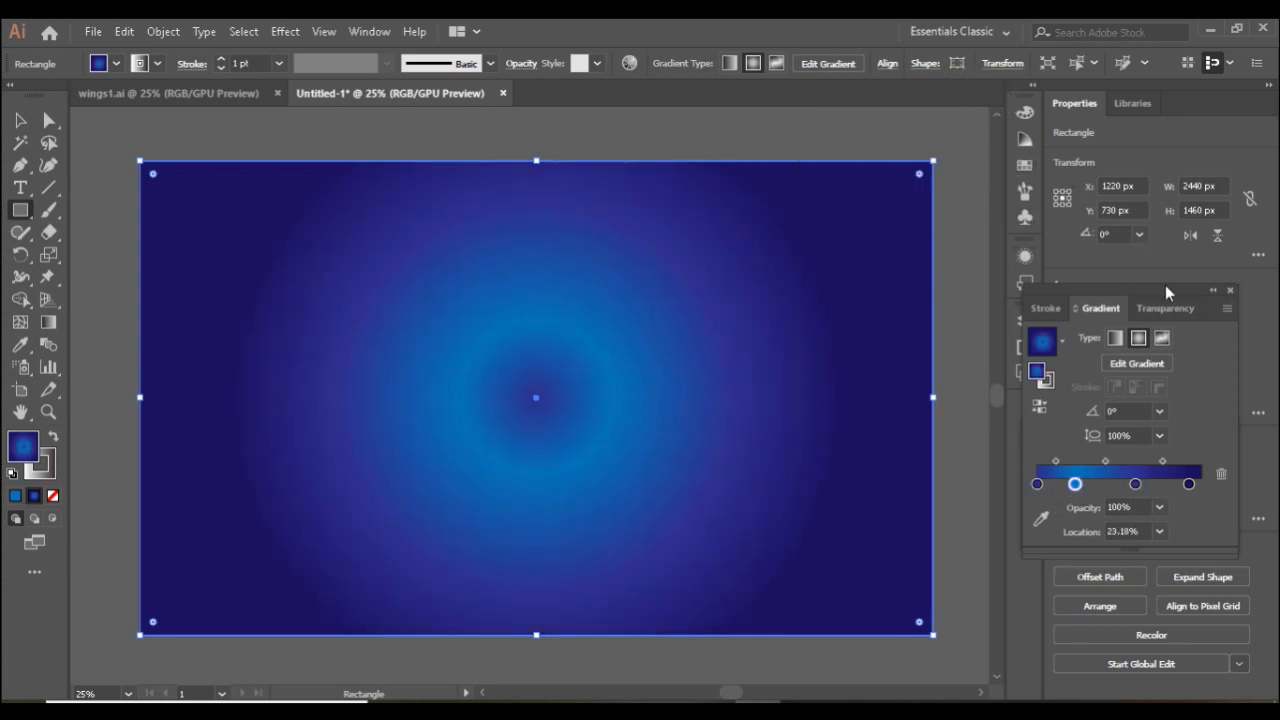
- Lock the background rectangle inside Layer 1
left_click_drag(1168, 291, 1190, 283)
left_click(1024, 320)
left_click(840, 343)
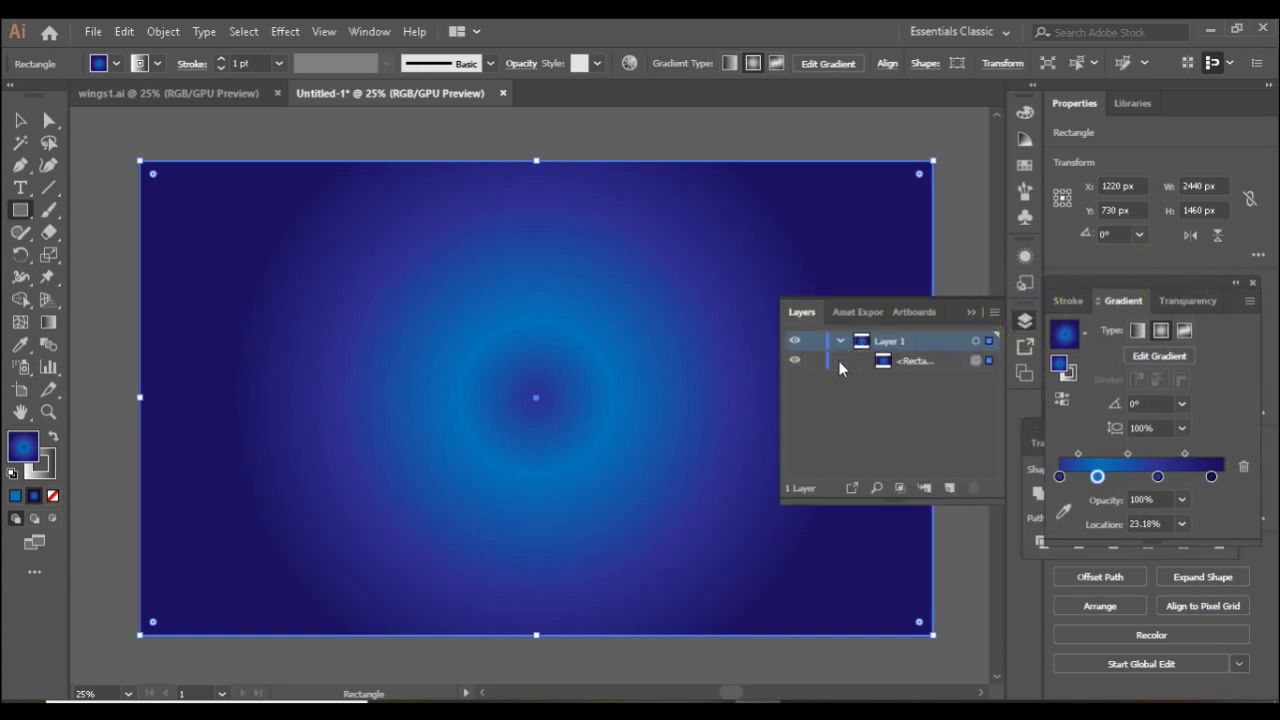
left_click(813, 366)
left_click(971, 312)
key("p")
left_click(565, 280)
left_click_drag(626, 243, 652, 255)
key("ctrl+z")
left_click_drag(653, 236, 701, 268)
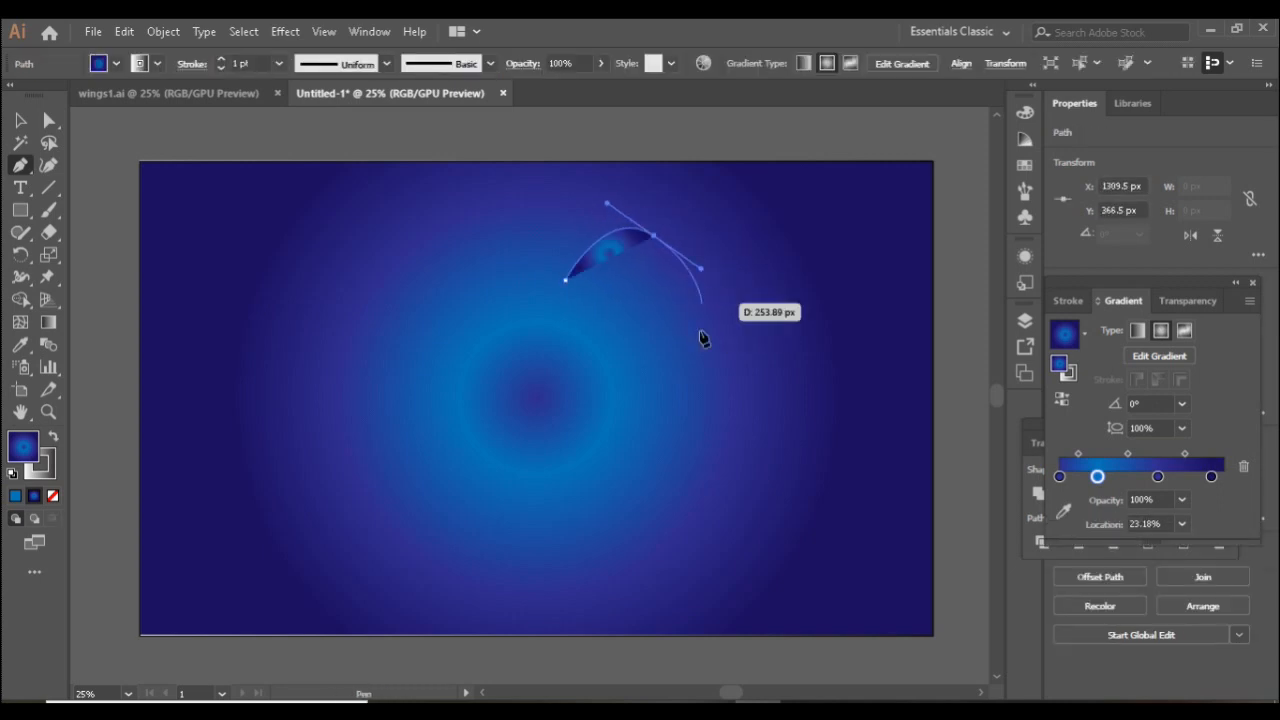
left_click(567, 437)
mouse_move(567, 437)
left_mouse_down()
mouse_move(590, 460)
mouse_move(571, 440)
left_mouse_up()
left_click(566, 280)
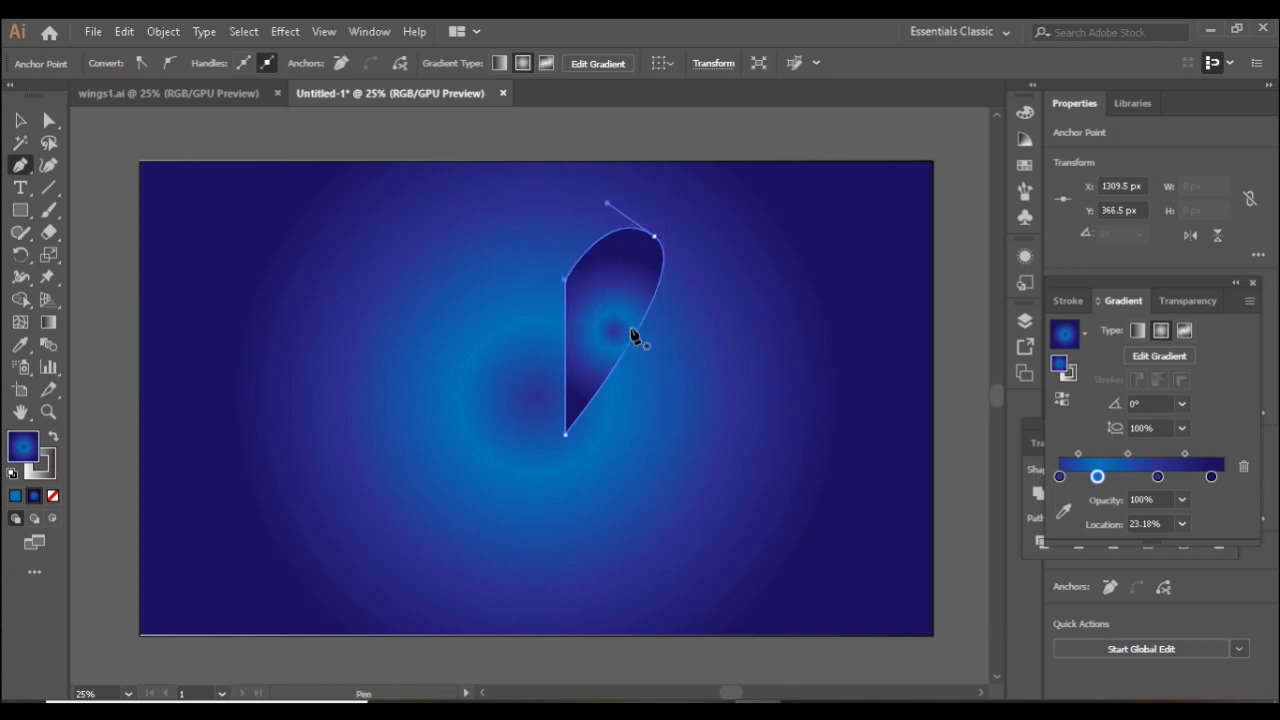
key("Delete")
key("Delete")
- Draw a closed right half of a heart with the Pen tool near the artboard's upper centre, about 327 × 569 px
left_click(577, 272)
left_click_drag(654, 247, 756, 343)
key("ctrl+z")
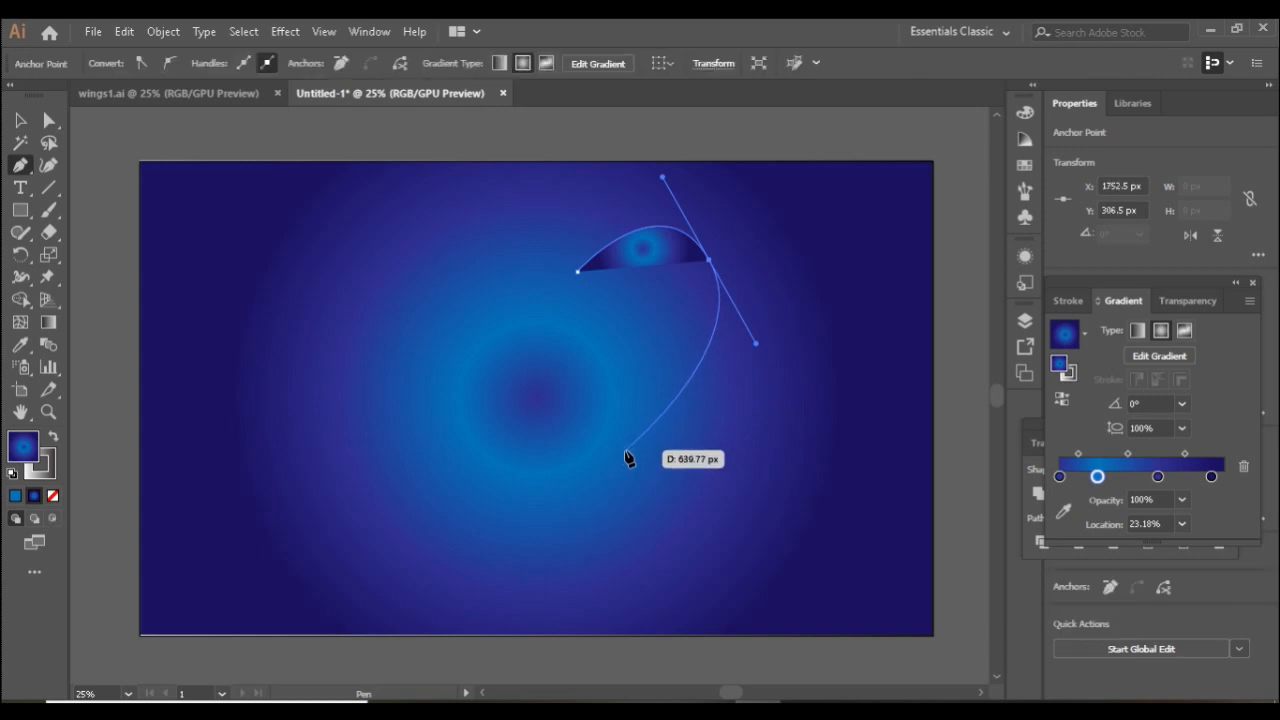
key("ctrl+z")
left_click_drag(675, 253, 719, 289)
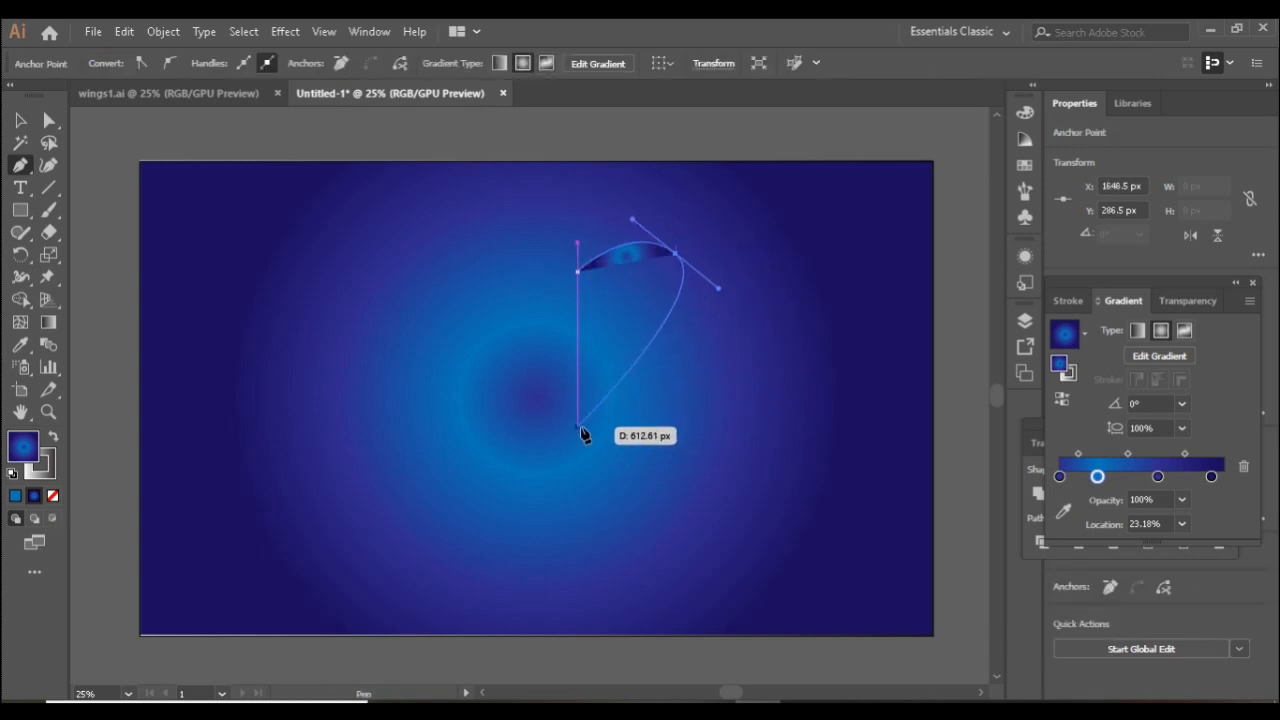
left_click(577, 427)
left_click(578, 272)
- Create a mirrored copy of the half heart and arrange the two halves side by side, the left one higher with a narrow gap
left_click(21, 122)
left_click(640, 327)
left_click_drag(700, 345, 489, 337)
left_click_drag(586, 349, 549, 305)
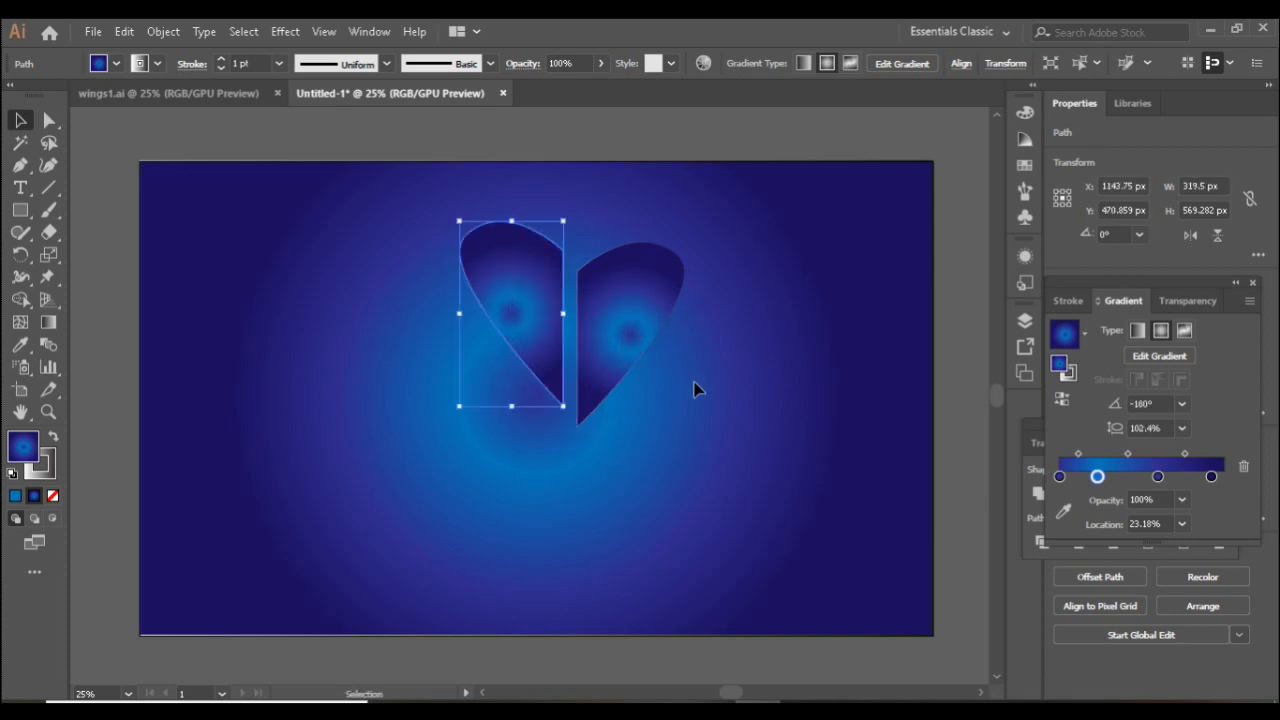
left_click_drag(612, 364, 608, 378)
left_click(735, 357)
- Replace the gradient fill of the right heart half with solid red EA0A0A
left_click(643, 313)
left_click(770, 309)
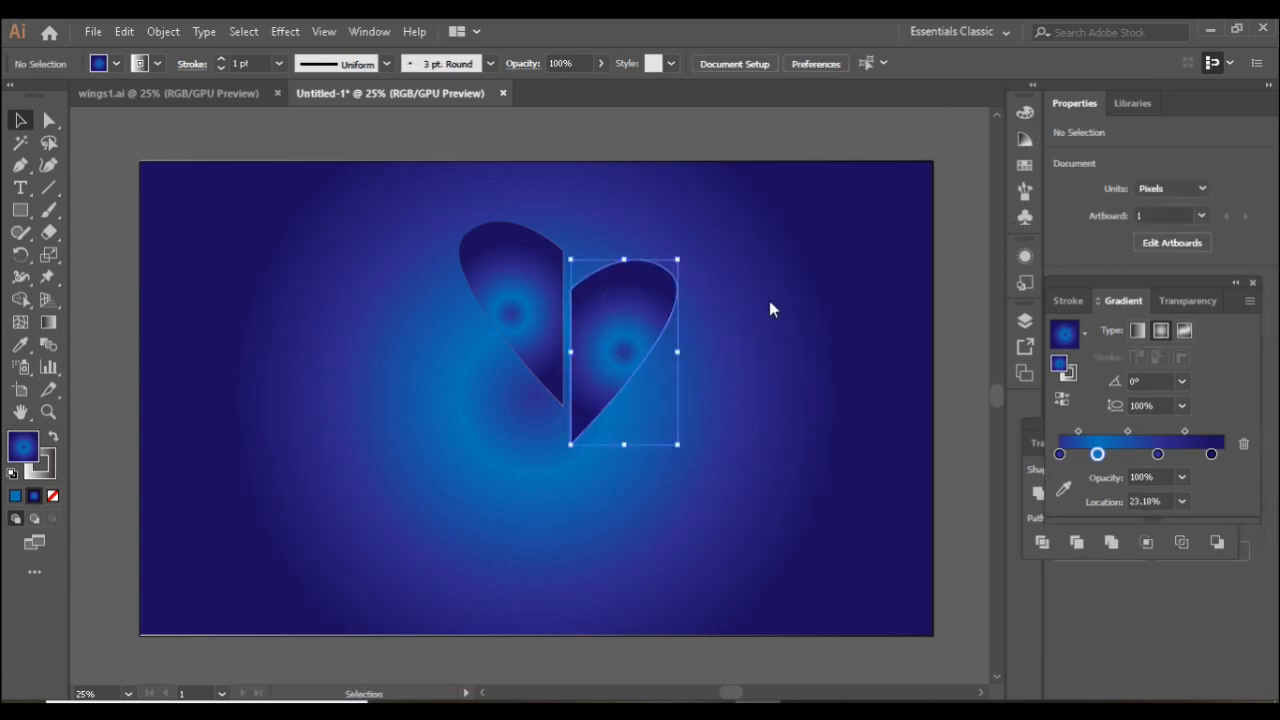
left_click(1021, 162)
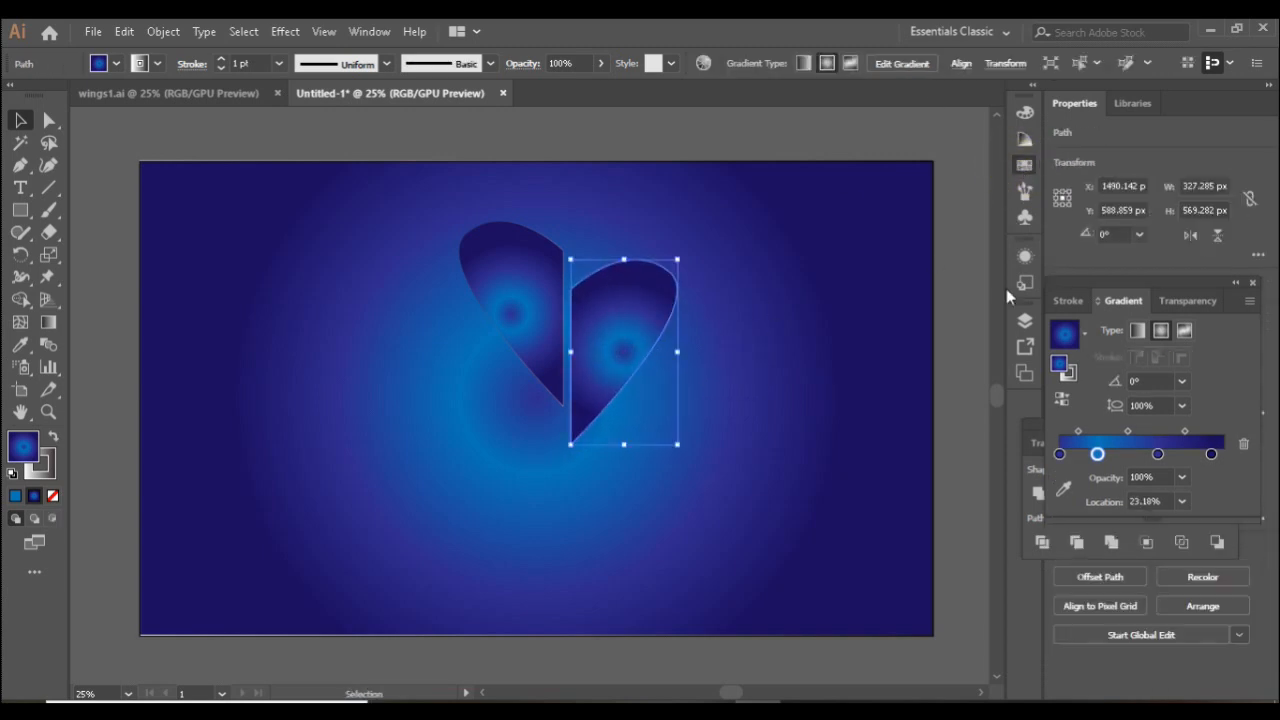
double_click(22, 449)
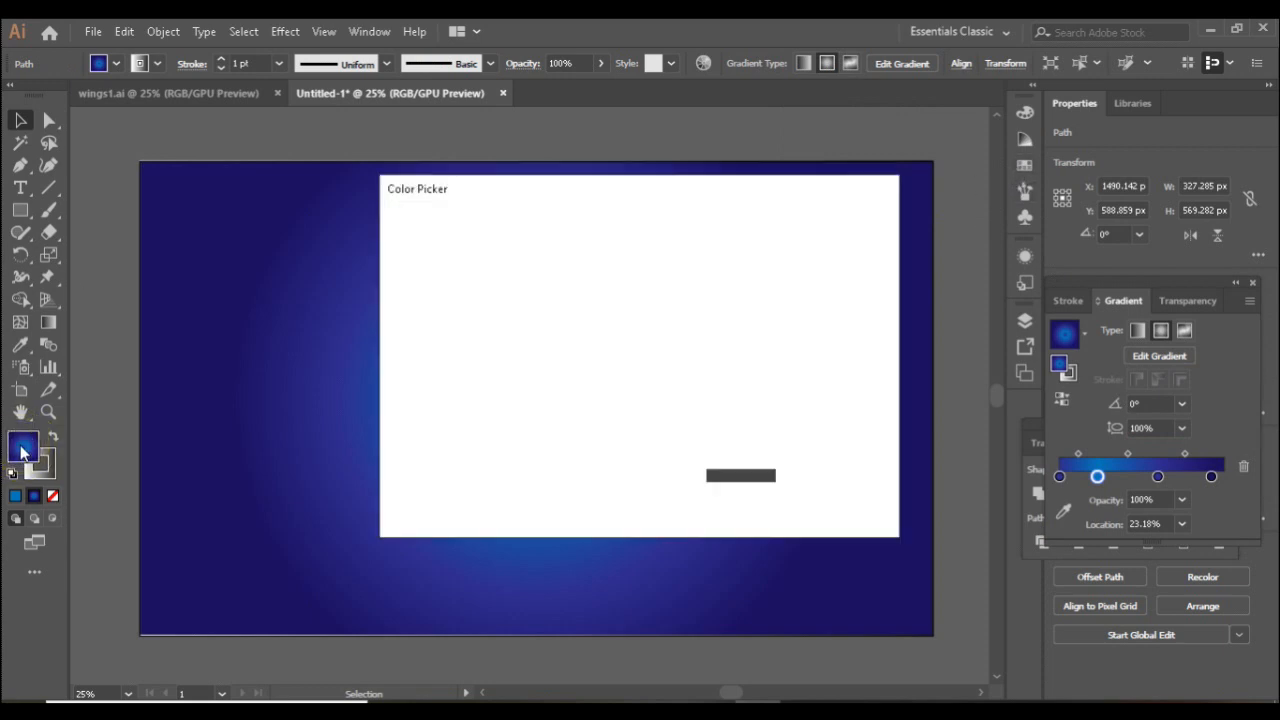
left_click(619, 258)
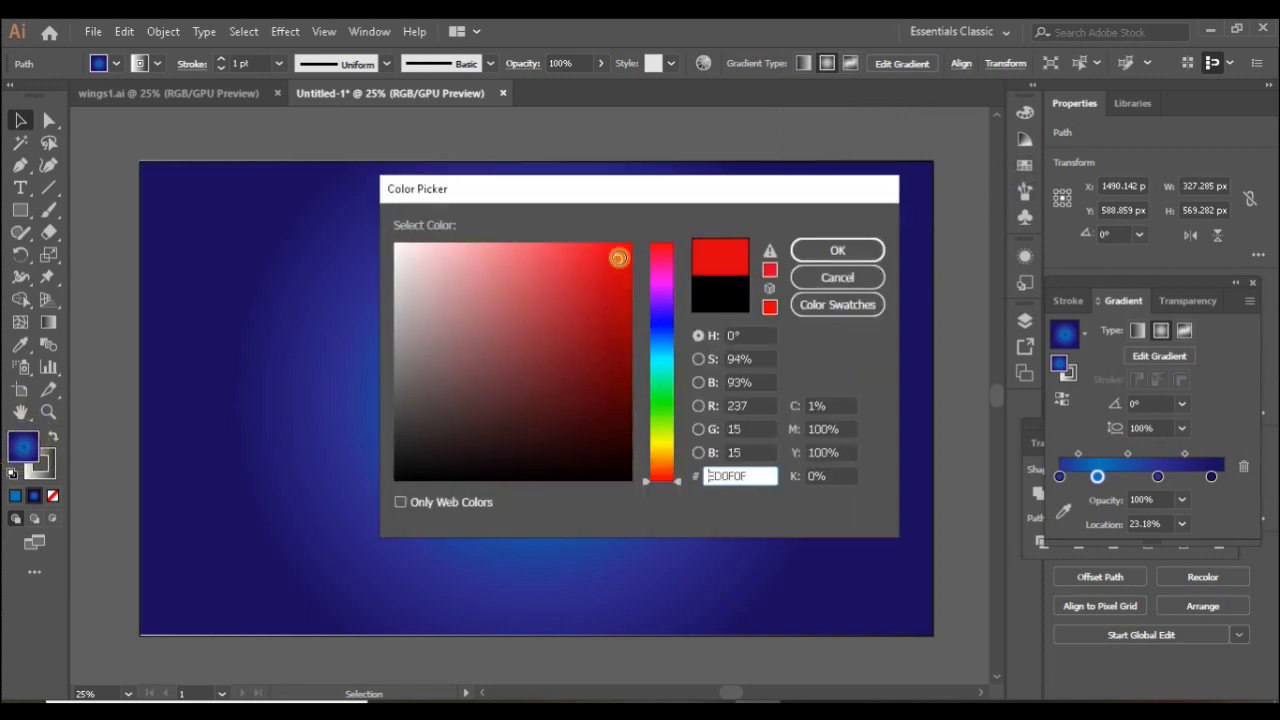
left_click(622, 266)
left_click(837, 250)
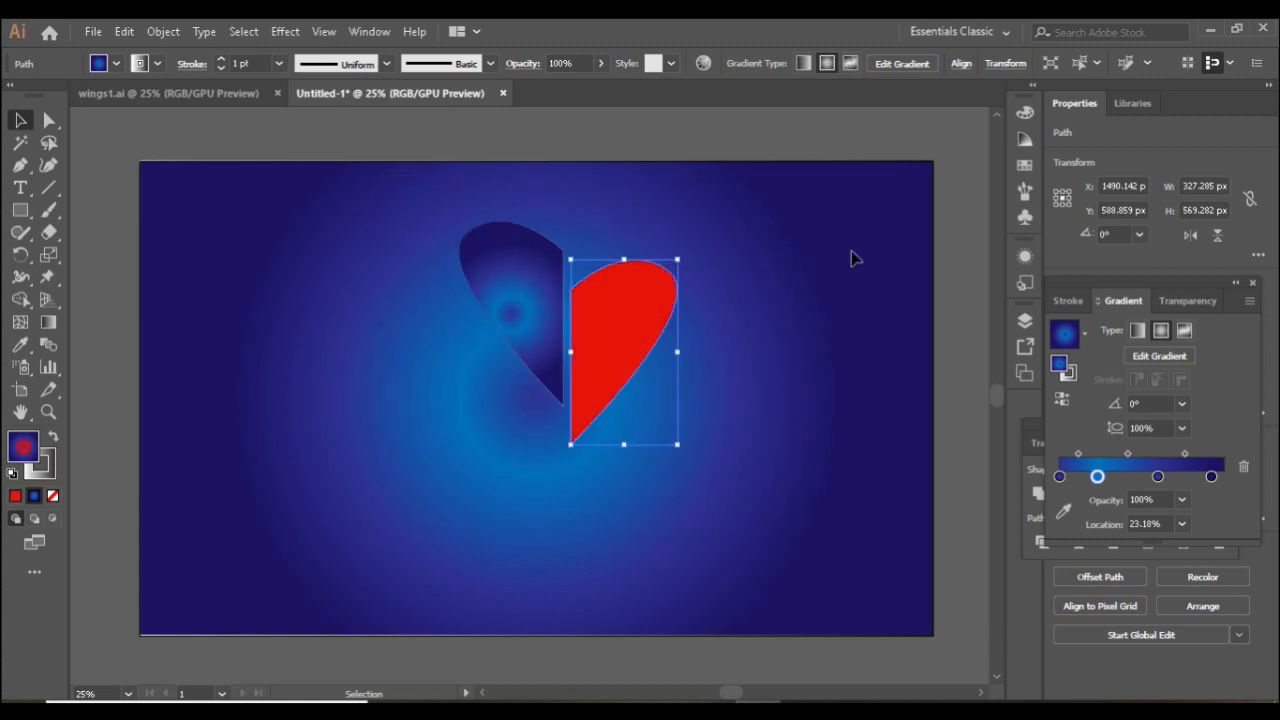
left_click(488, 263)
left_click(646, 300)
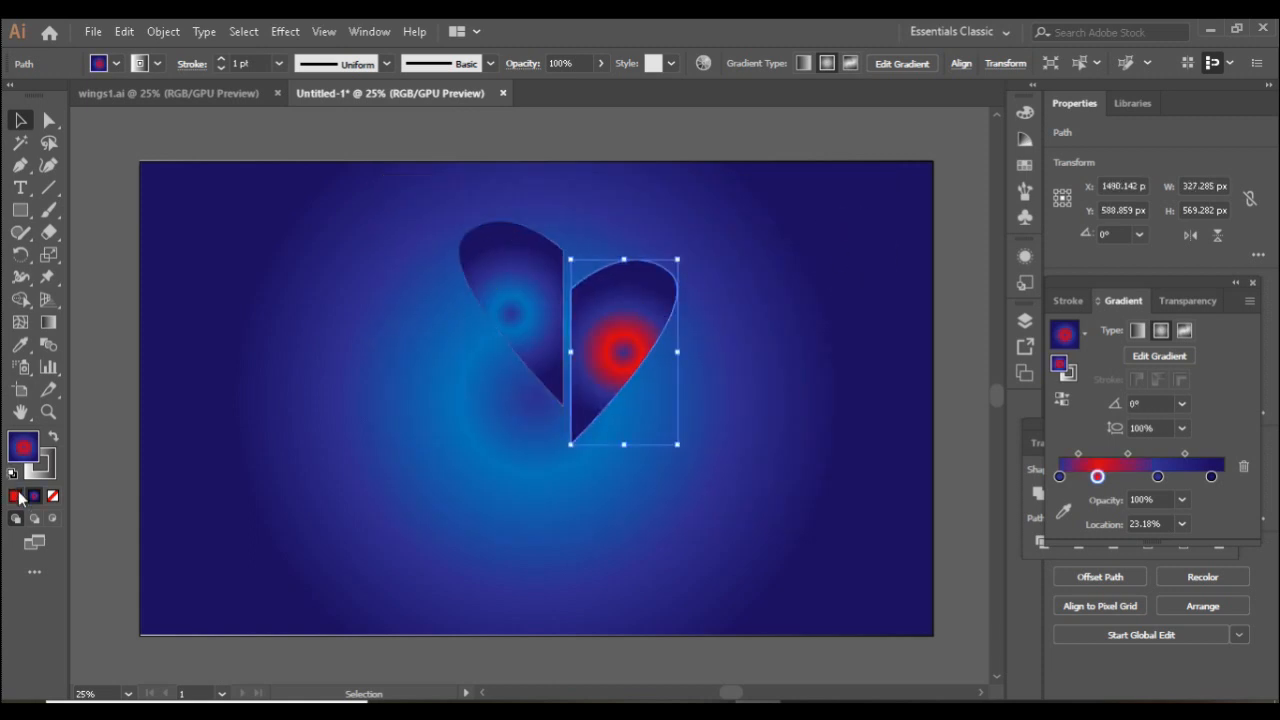
left_click(16, 496)
- Set the right heart half's fill to the darker red C61818
left_click(523, 294)
left_click(600, 320)
double_click(23, 447)
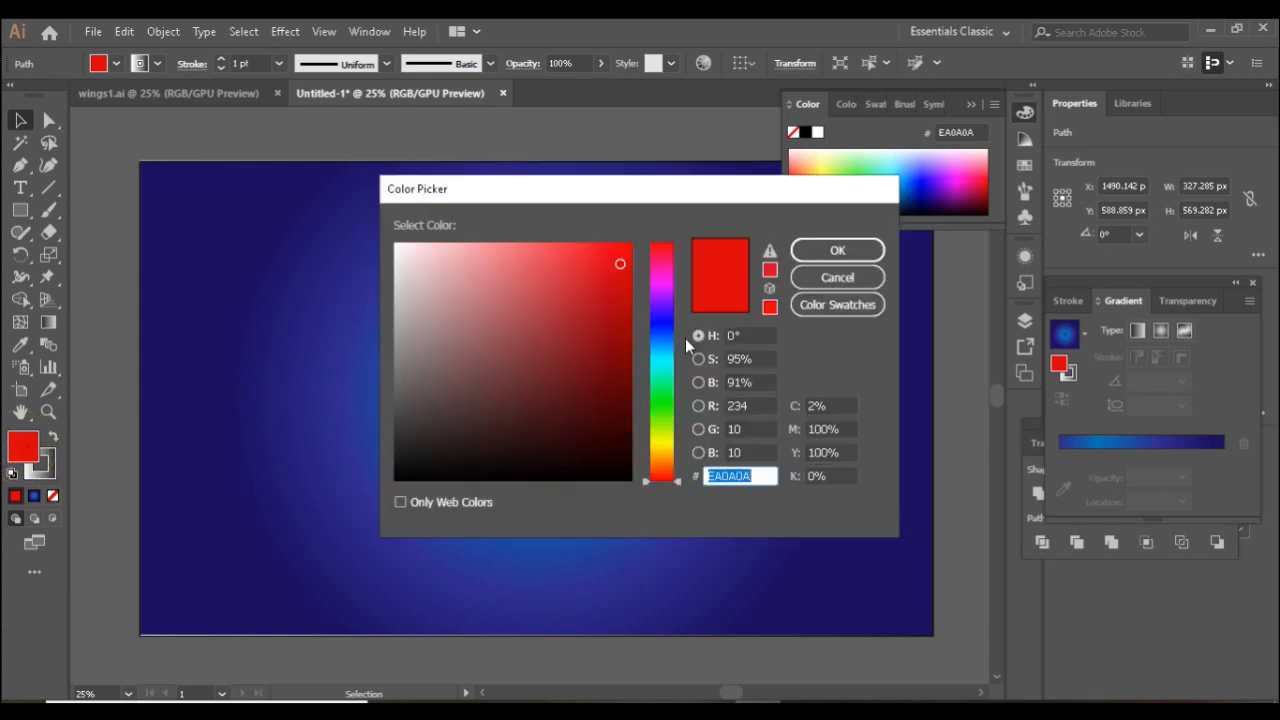
left_click(603, 293)
left_click(826, 249)
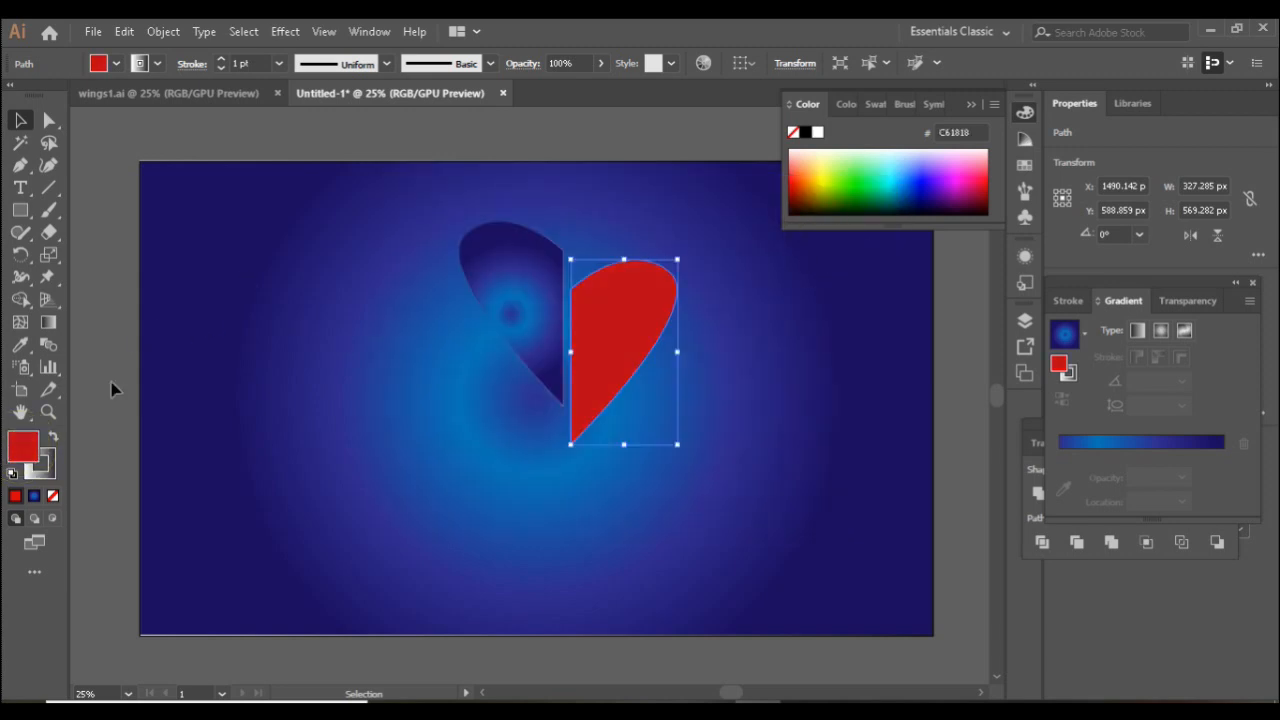
- Fill the left heart half with solid dark red 820808 in place of its gradient
left_click(537, 297)
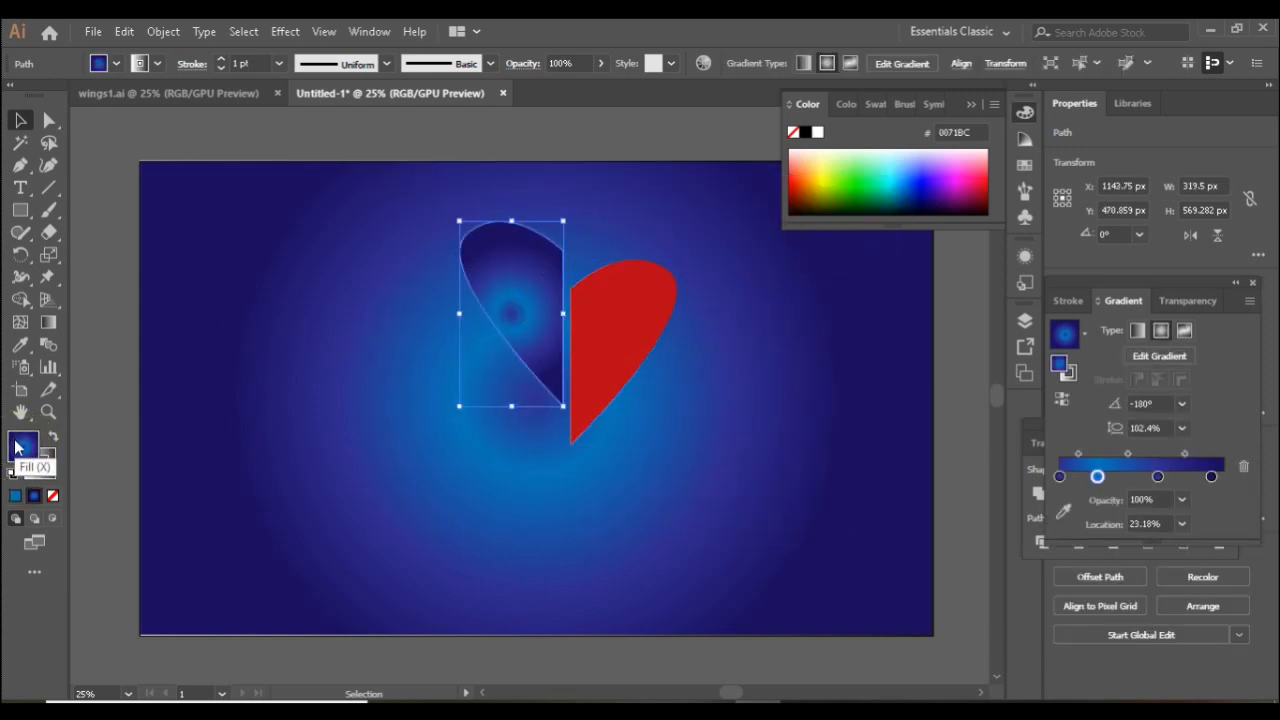
double_click(18, 447)
left_click(617, 357)
left_click(830, 250)
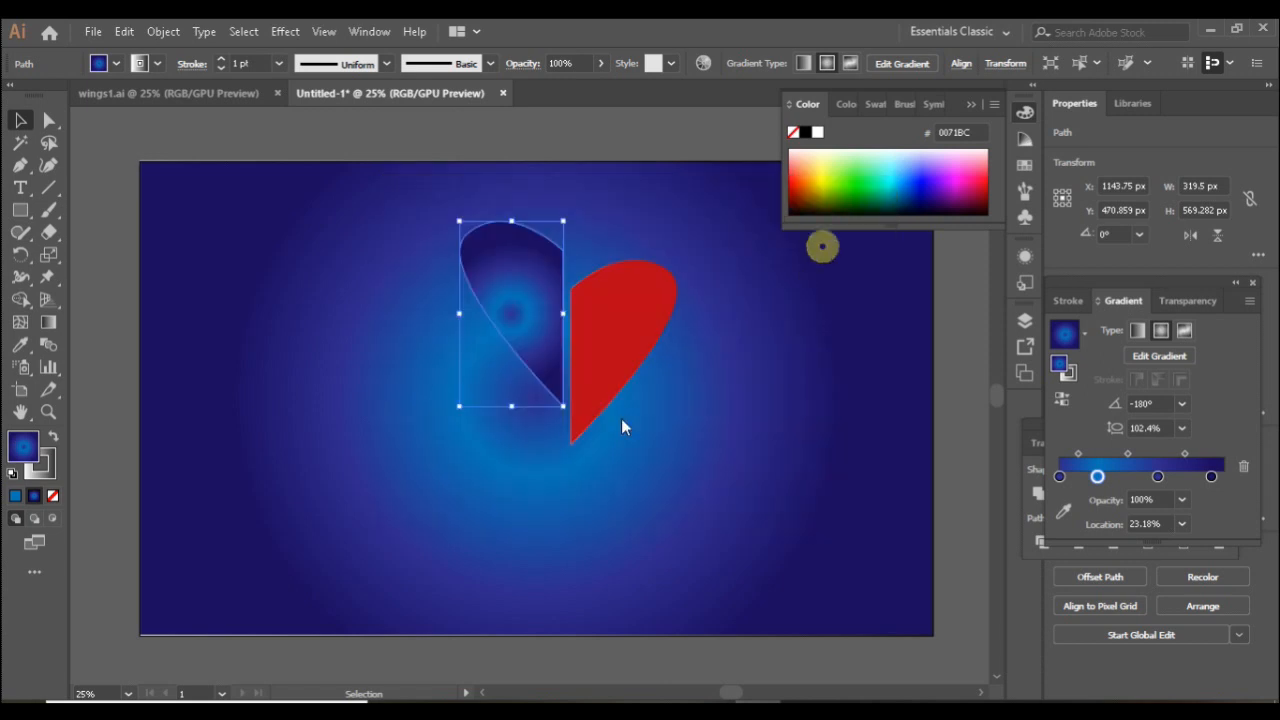
left_click(12, 497)
left_click(776, 396)
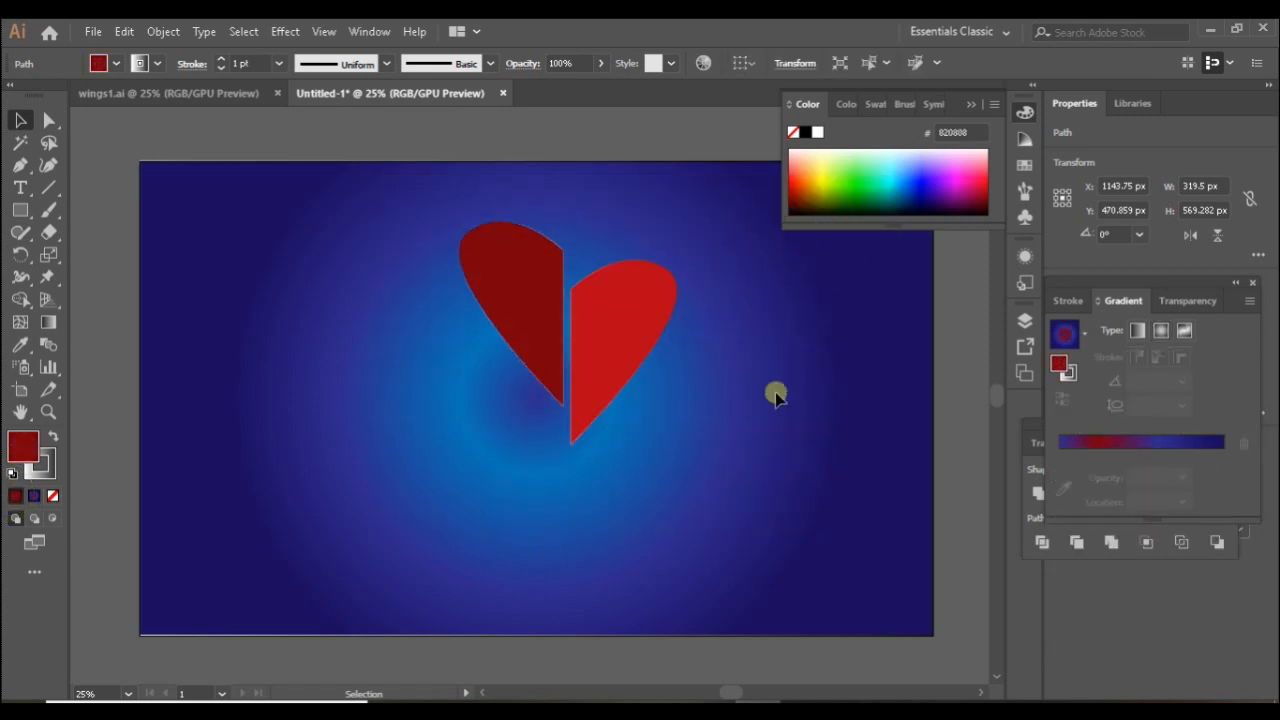
- Remove the stroke from both the right and the left heart halves
left_click(608, 363)
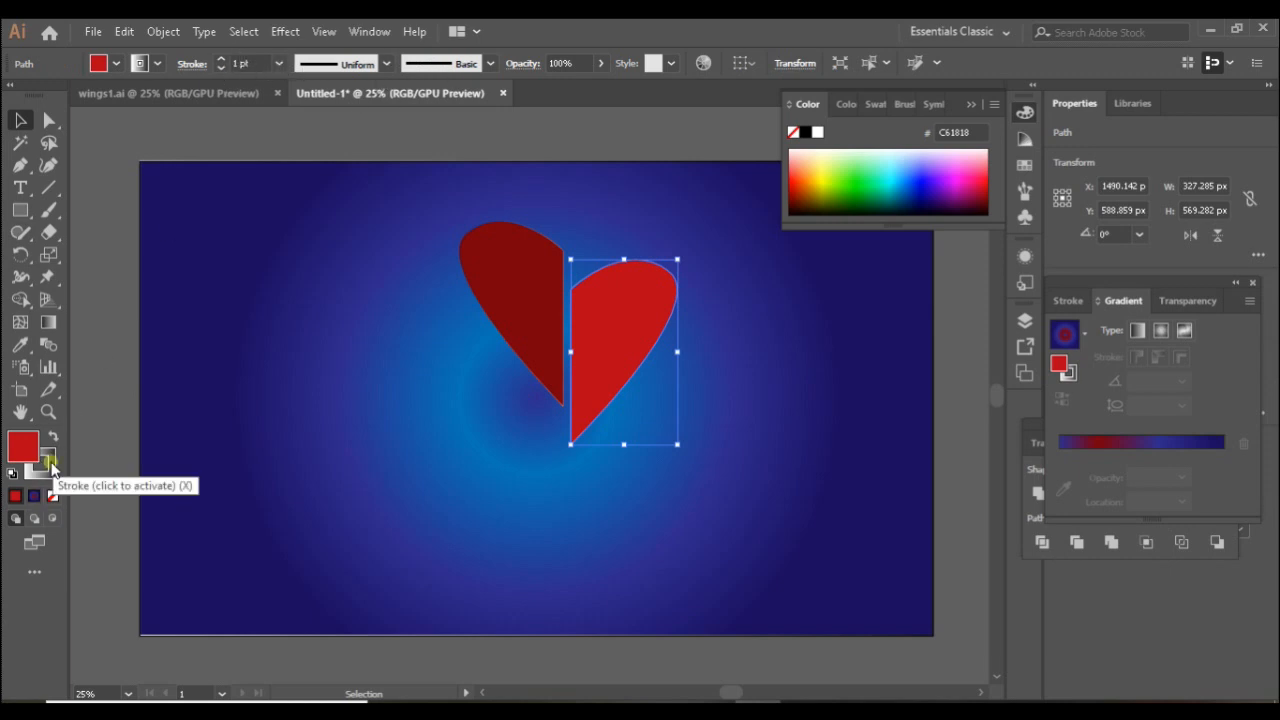
left_click(34, 495)
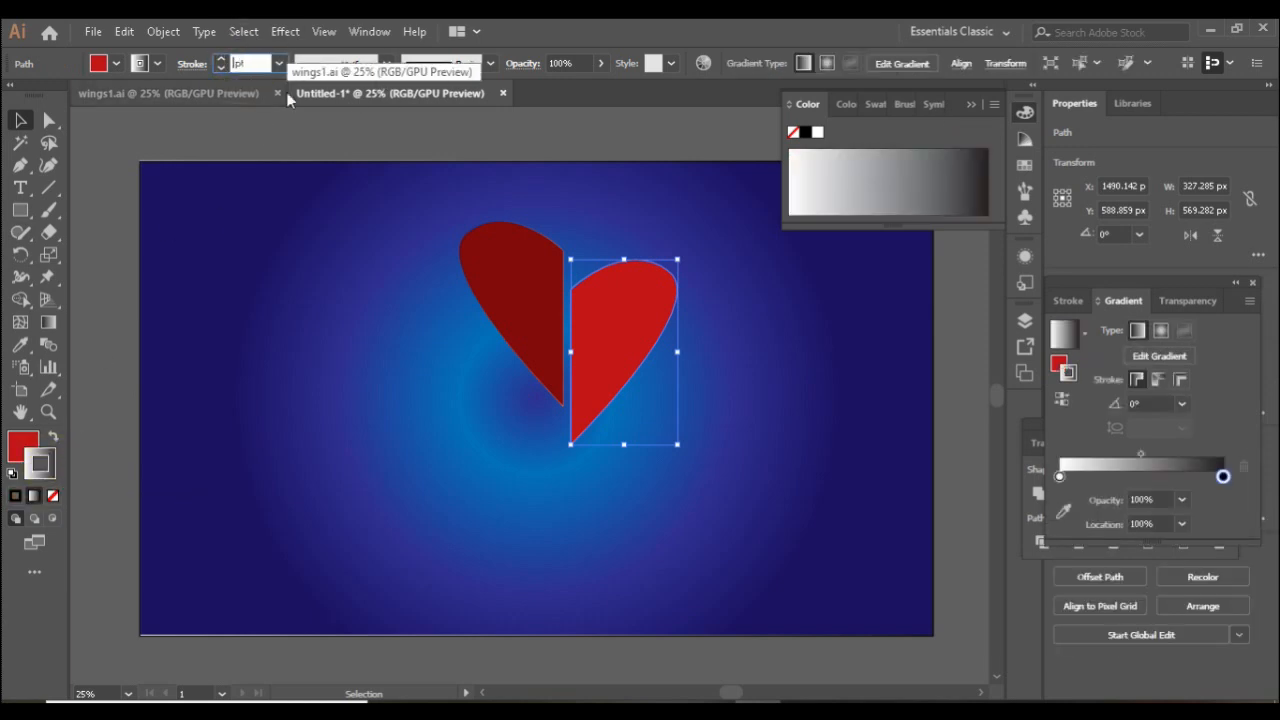
left_click(236, 63)
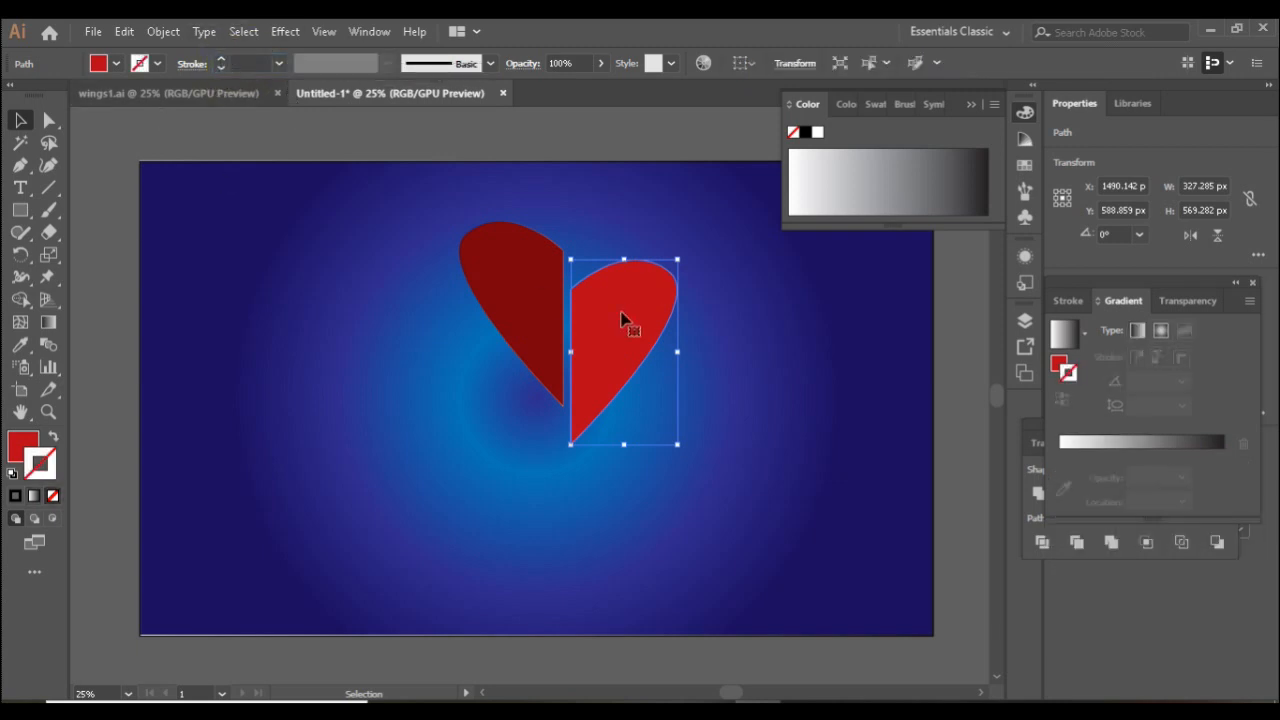
left_click(550, 370)
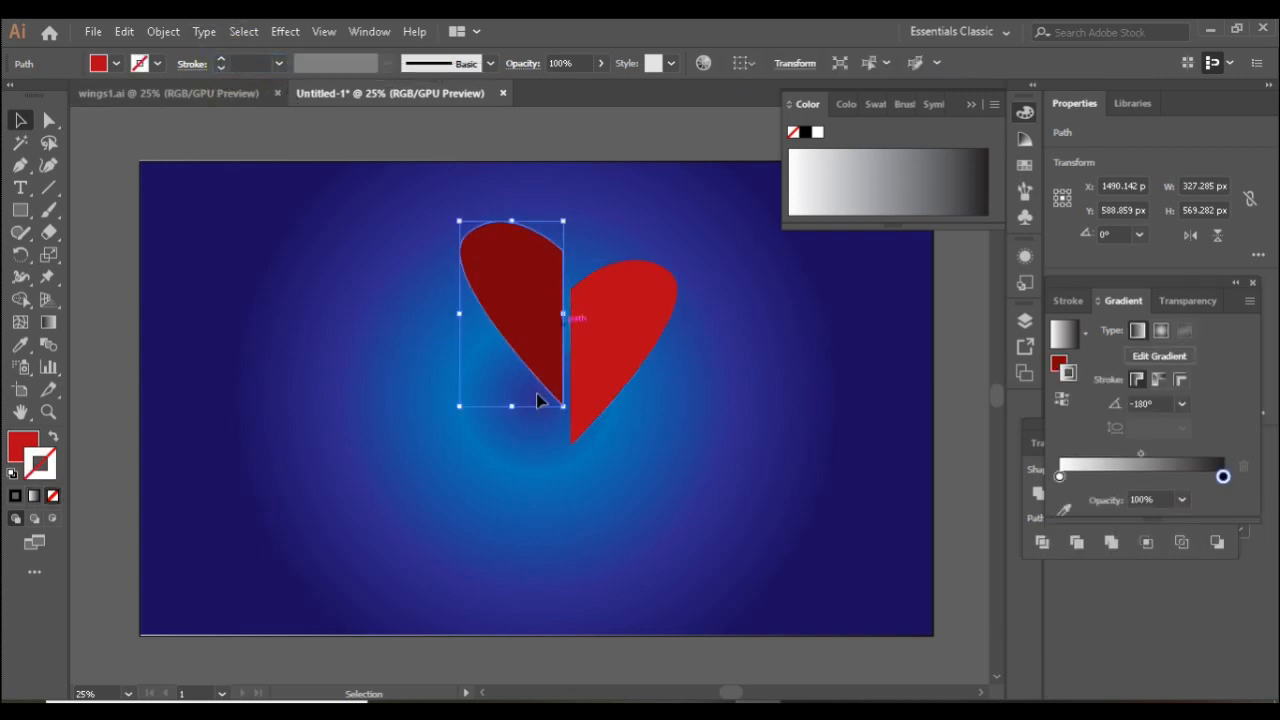
left_click(238, 63)
left_click(545, 502)
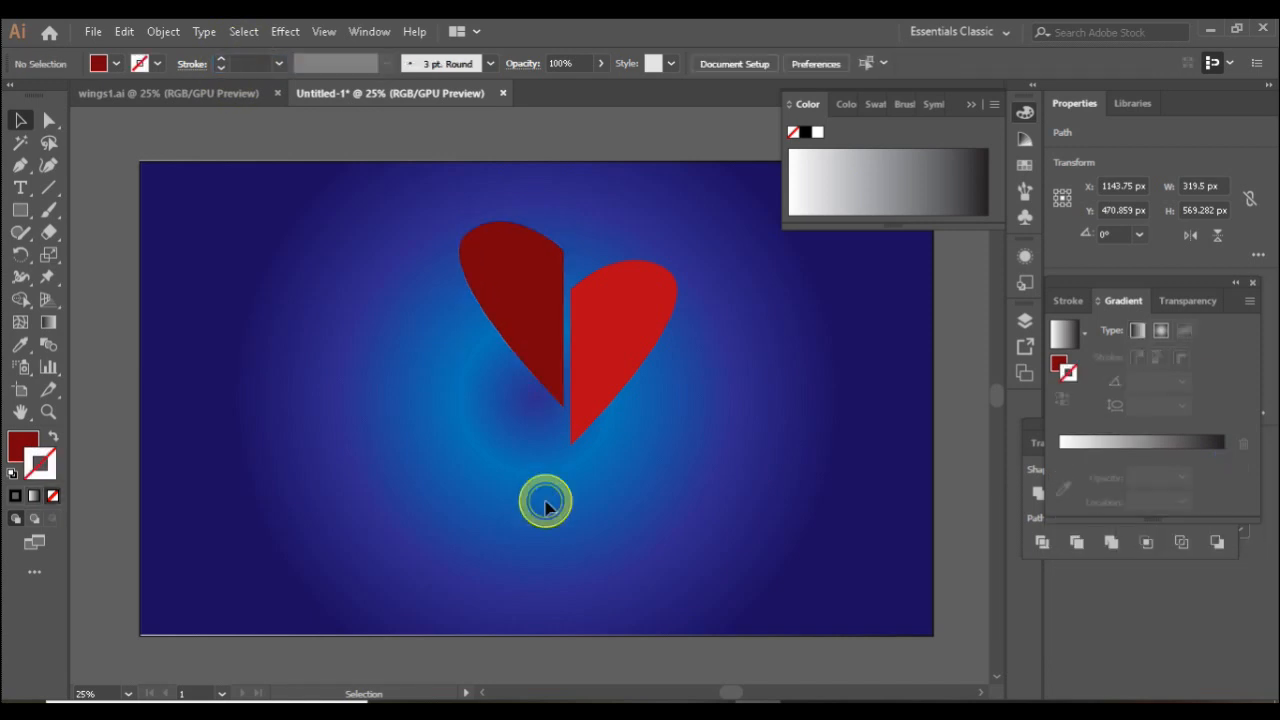
- Draw a closed, curved feather shape with the Pen tool, rising outward from the upper edge of the right heart half
left_click(21, 167)
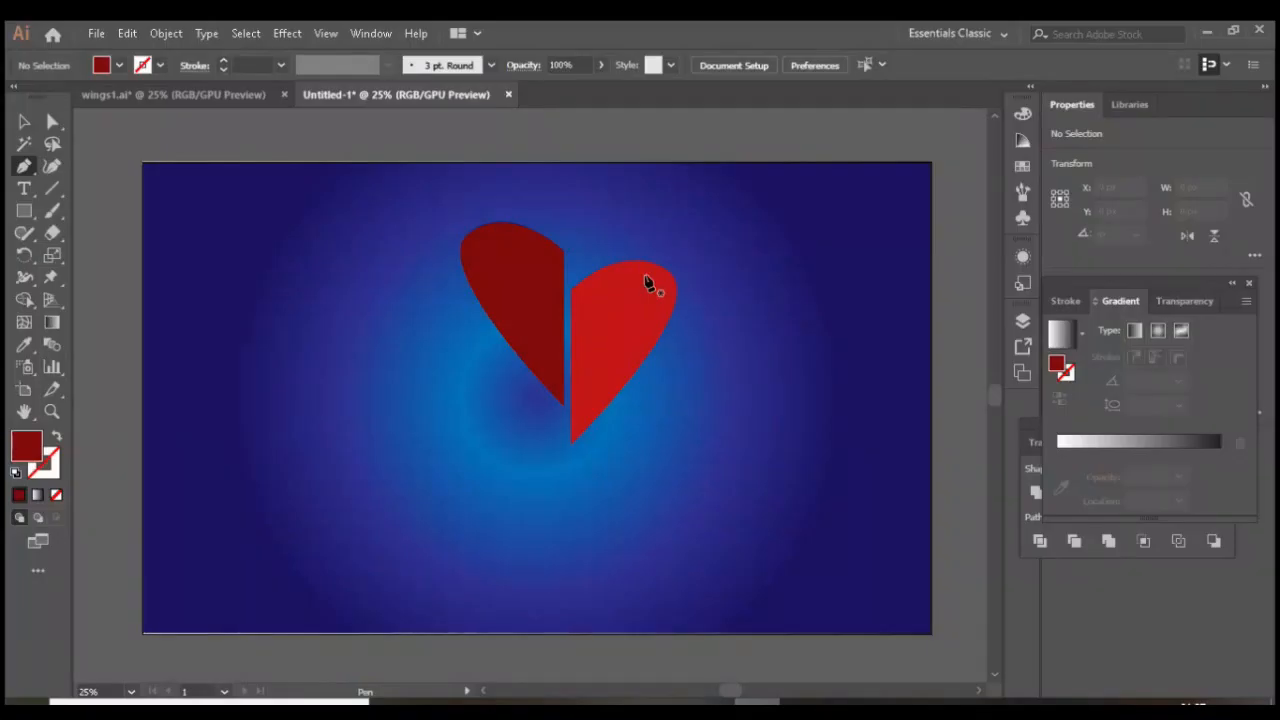
left_click(644, 274)
left_click_drag(668, 248, 688, 252)
left_click_drag(748, 204, 631, 297)
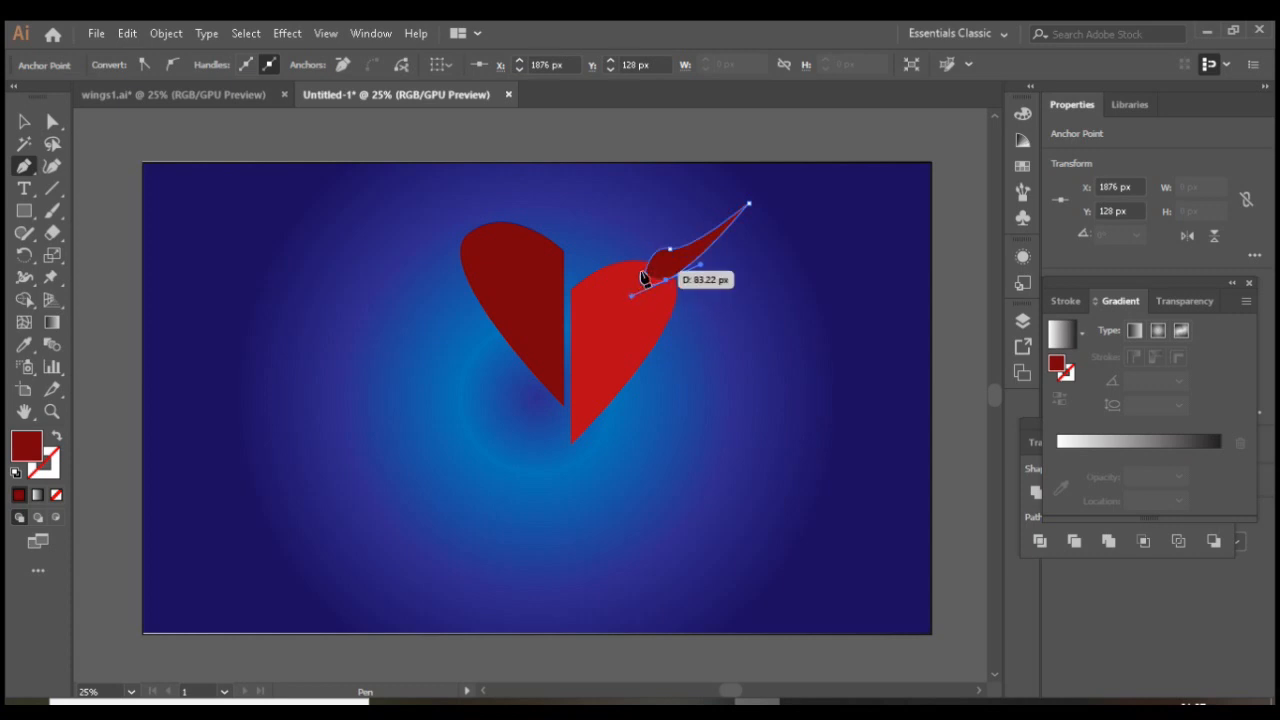
left_click(645, 275)
left_click(25, 121)
- Set the feather's fill to light grey C9C3C3
left_click(26, 443)
double_click(29, 452)
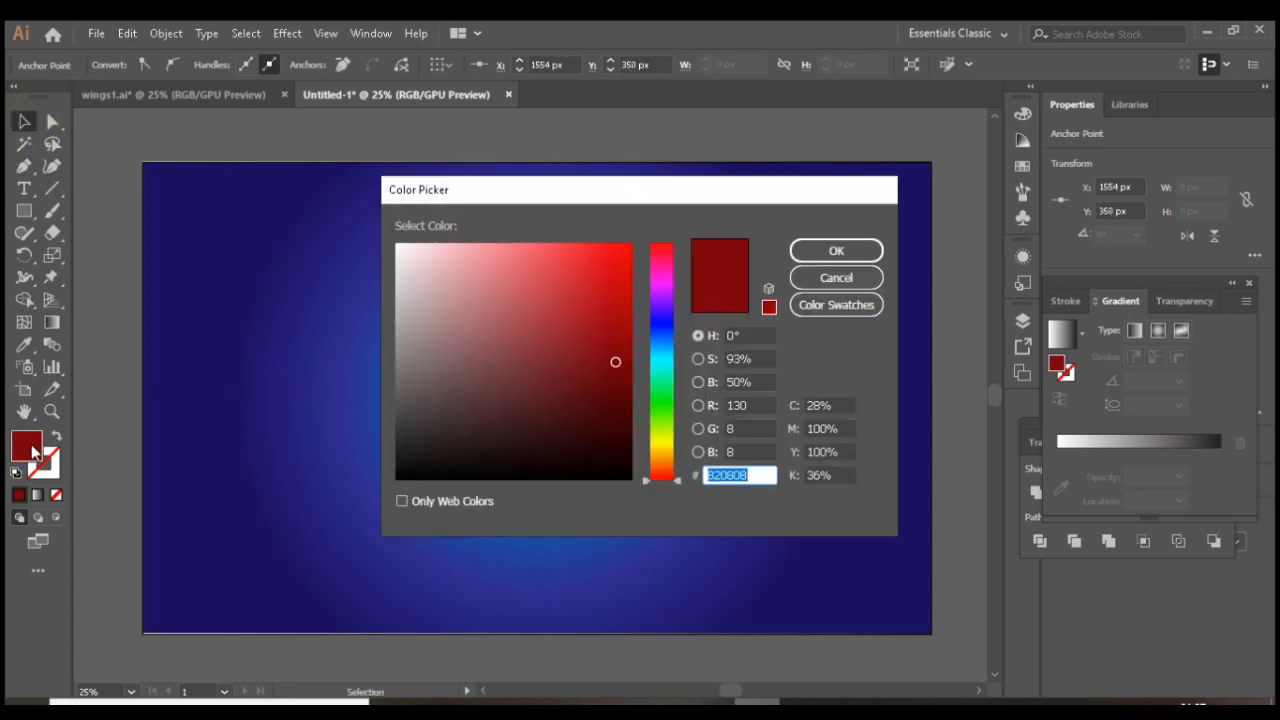
left_click(402, 291)
left_click(836, 251)
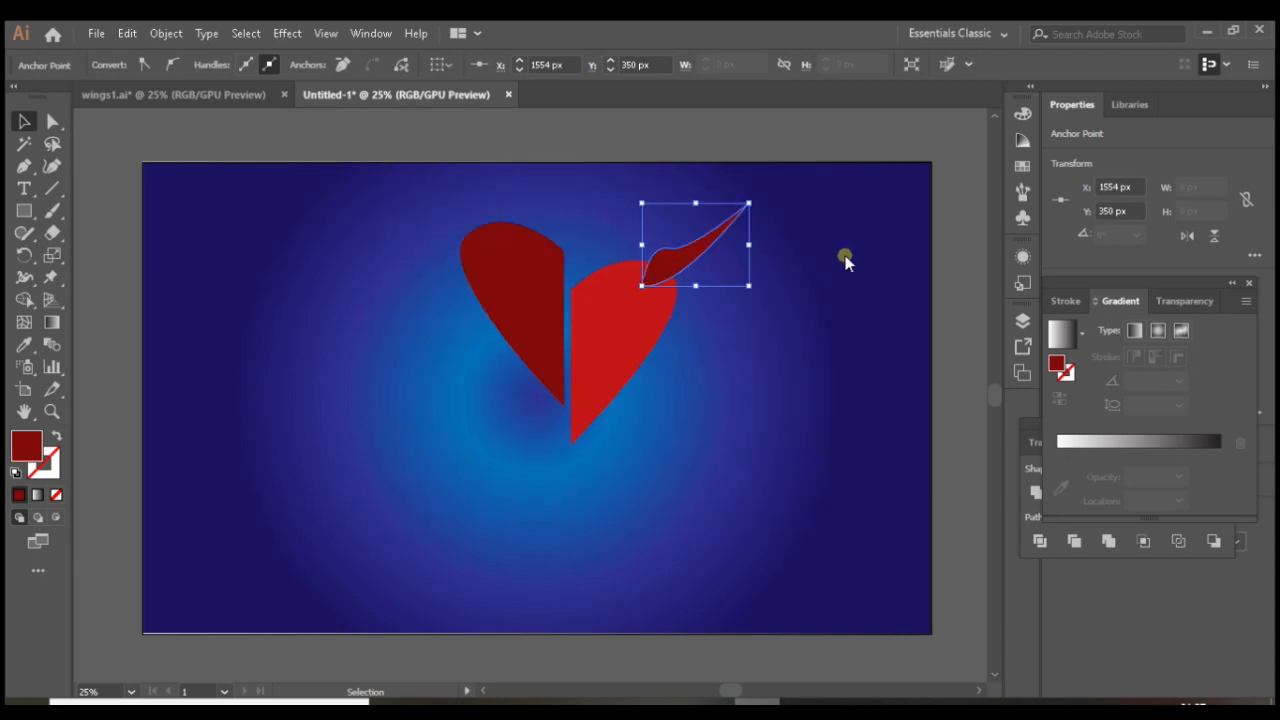
- Give the feather a near-black 020202 stroke and make the fill active again
left_click(48, 462)
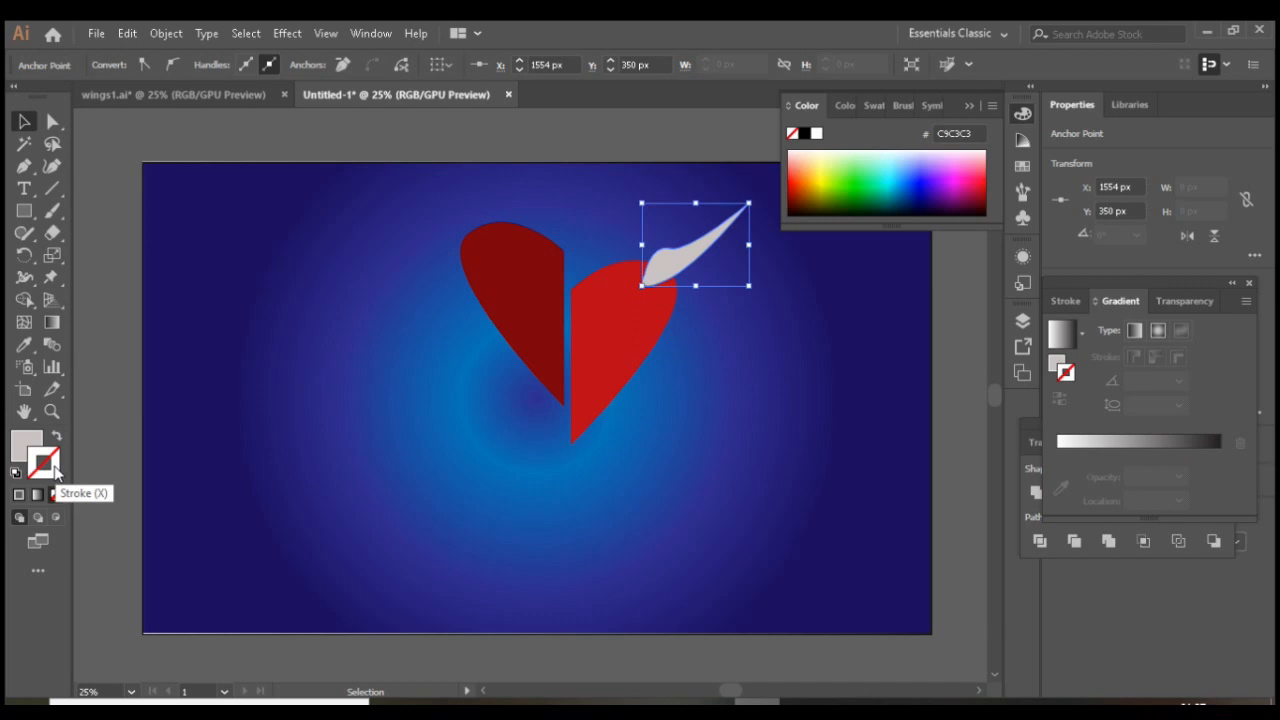
double_click(54, 470)
left_click(404, 474)
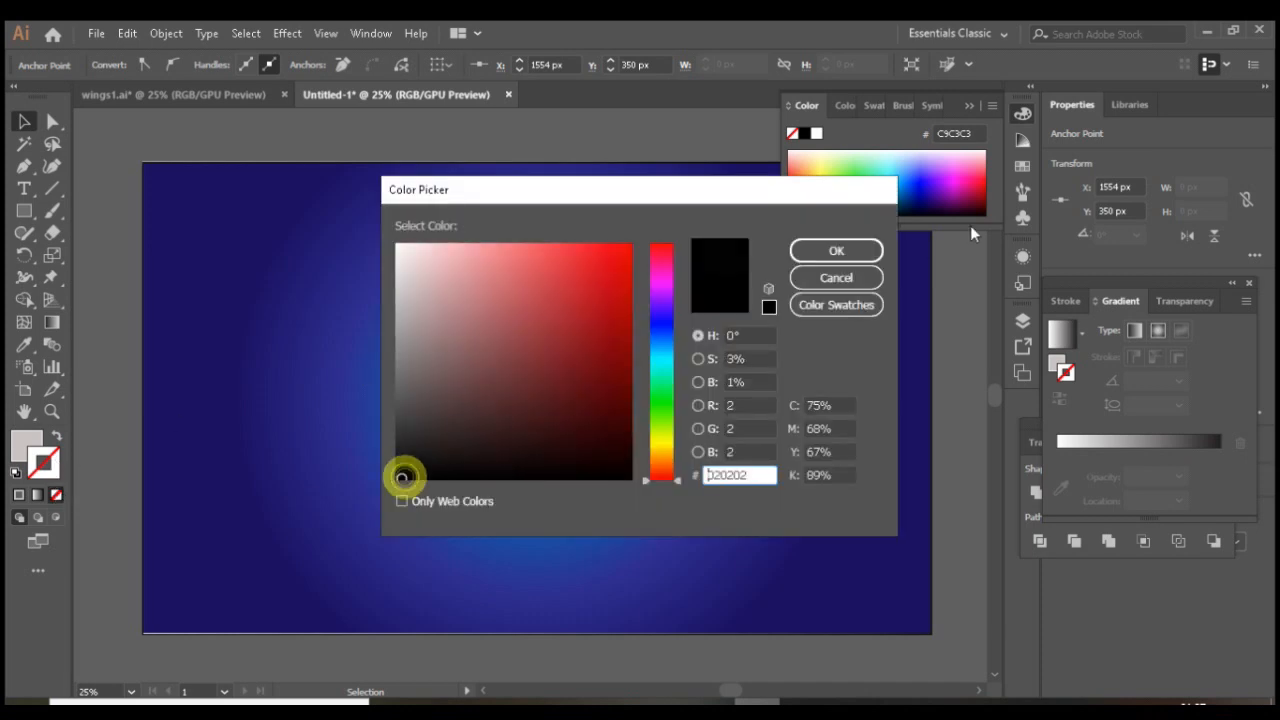
left_click(836, 251)
left_click(27, 441)
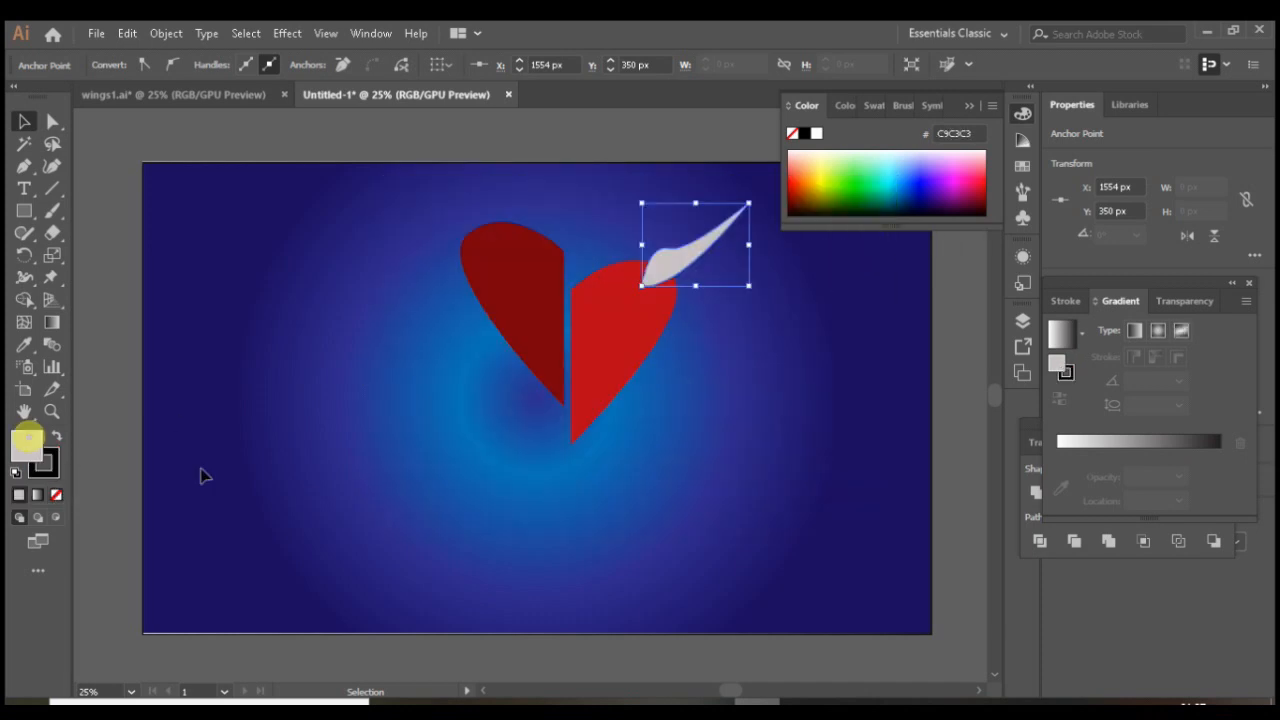
- Duplicate the feather four times downward along the right heart half's outer edge to form a five-feather wing
left_click_drag(698, 252, 701, 280)
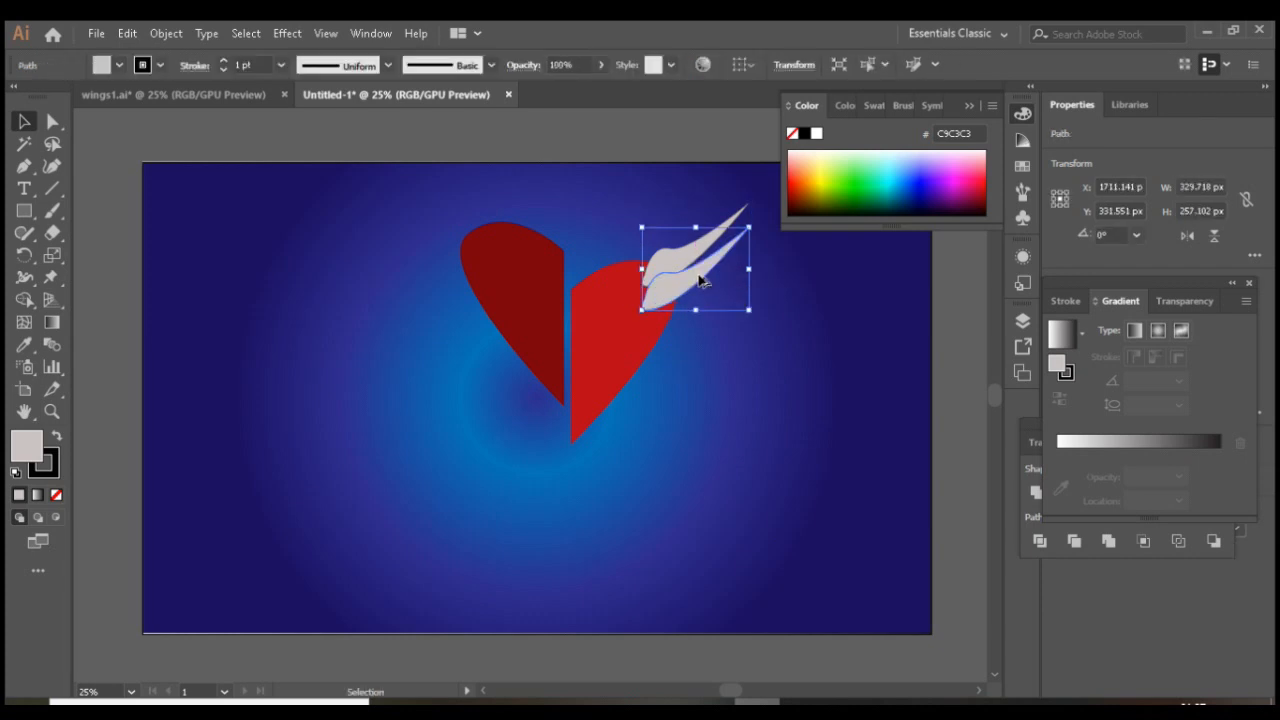
left_click_drag(700, 287, 697, 309)
key("a")
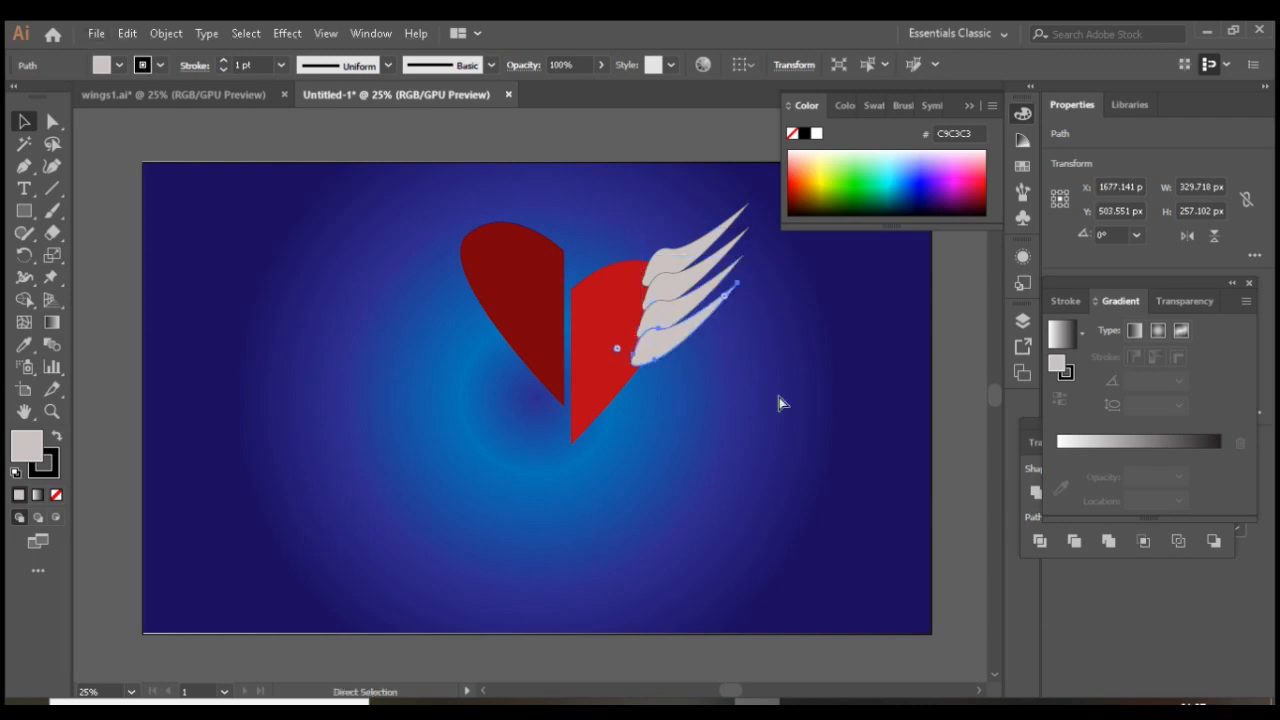
key("ctrl+d")
key("v")
left_click(778, 390)
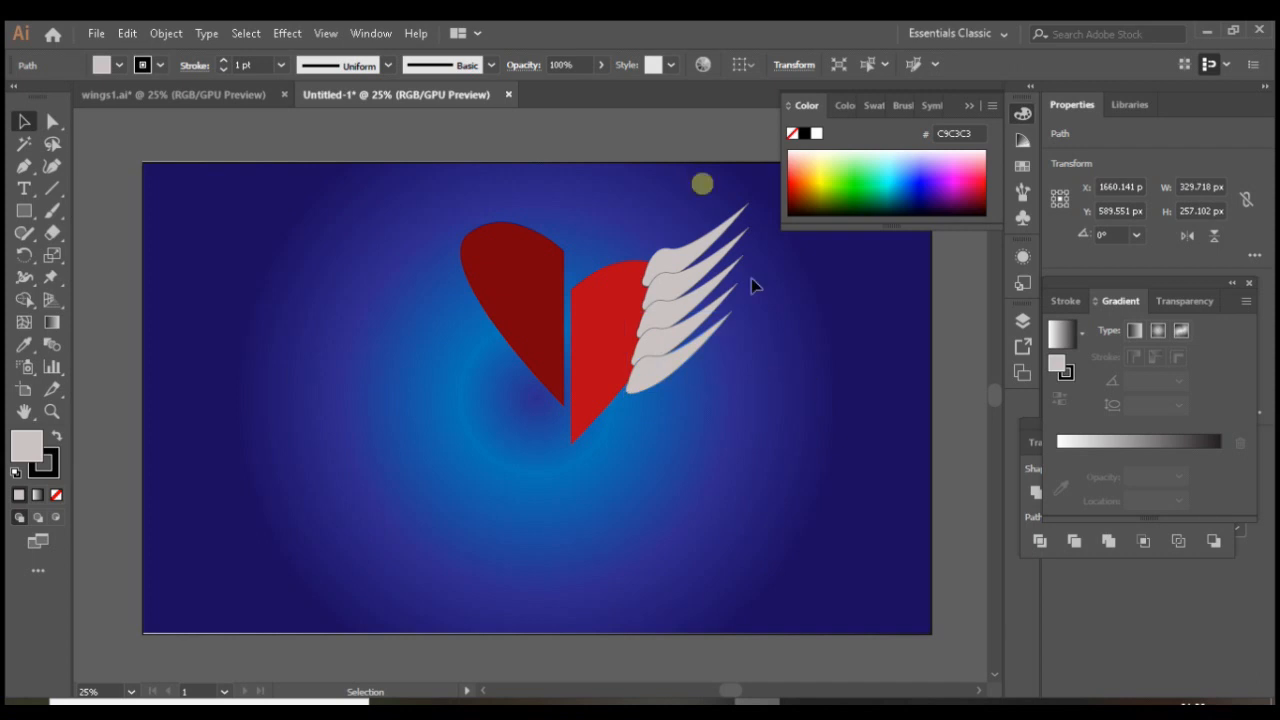
- Group the five feathers into one wing and move it away from the heart to the artboard's right side
left_click_drag(780, 378, 706, 285)
right_click(705, 284)
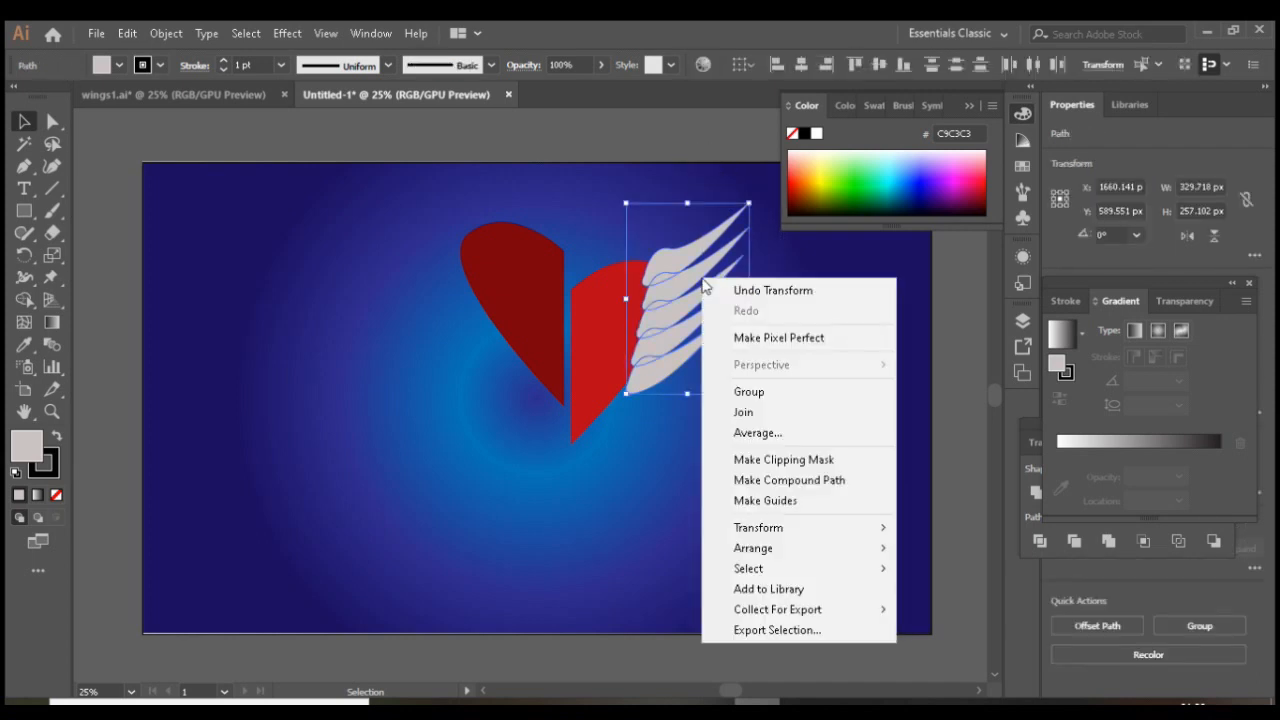
left_click(761, 392)
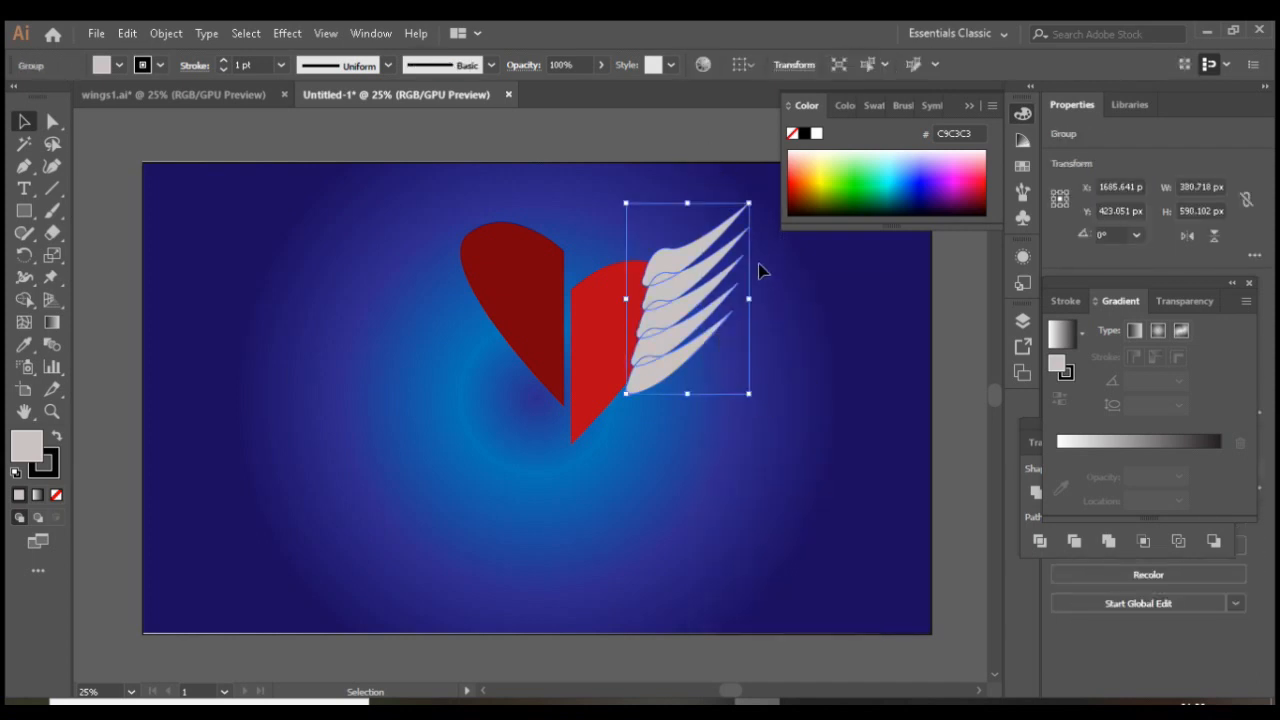
left_click_drag(680, 347, 836, 435)
- Enlarge both heart halves together slightly, to about 719 × 705 px overall
left_click_drag(409, 226, 634, 391)
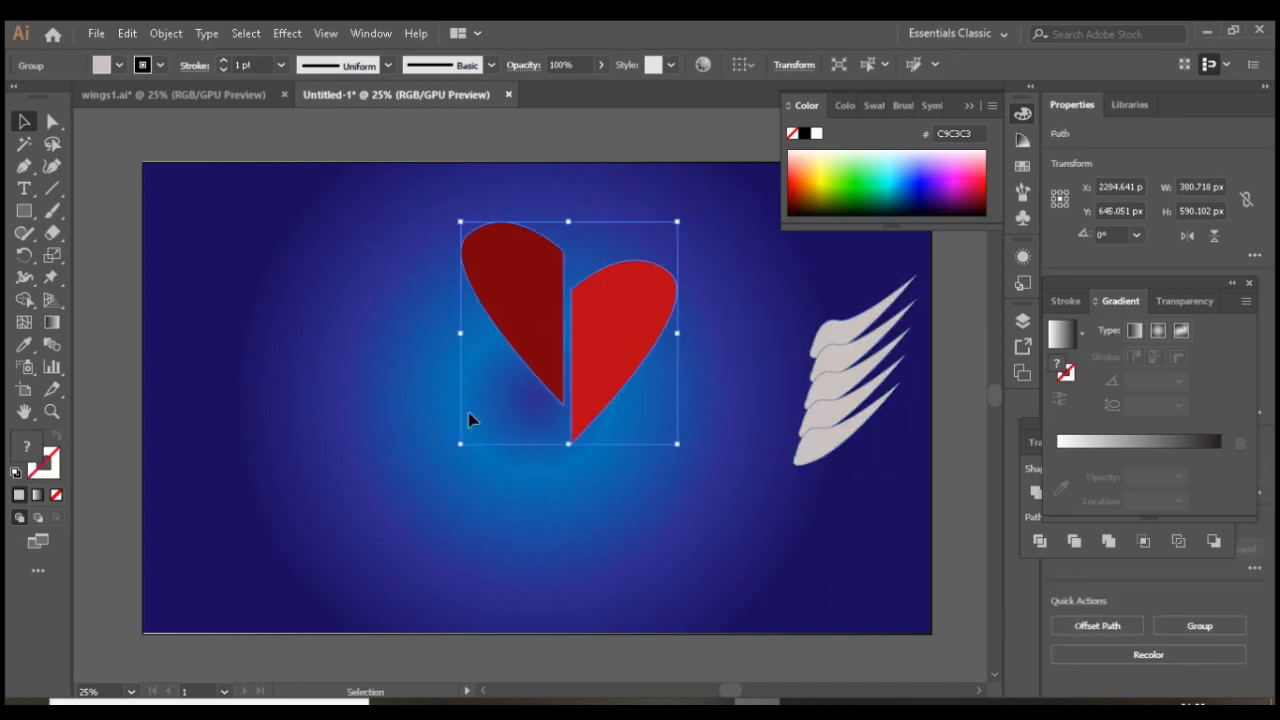
left_click_drag(458, 441, 444, 449)
left_click(728, 297)
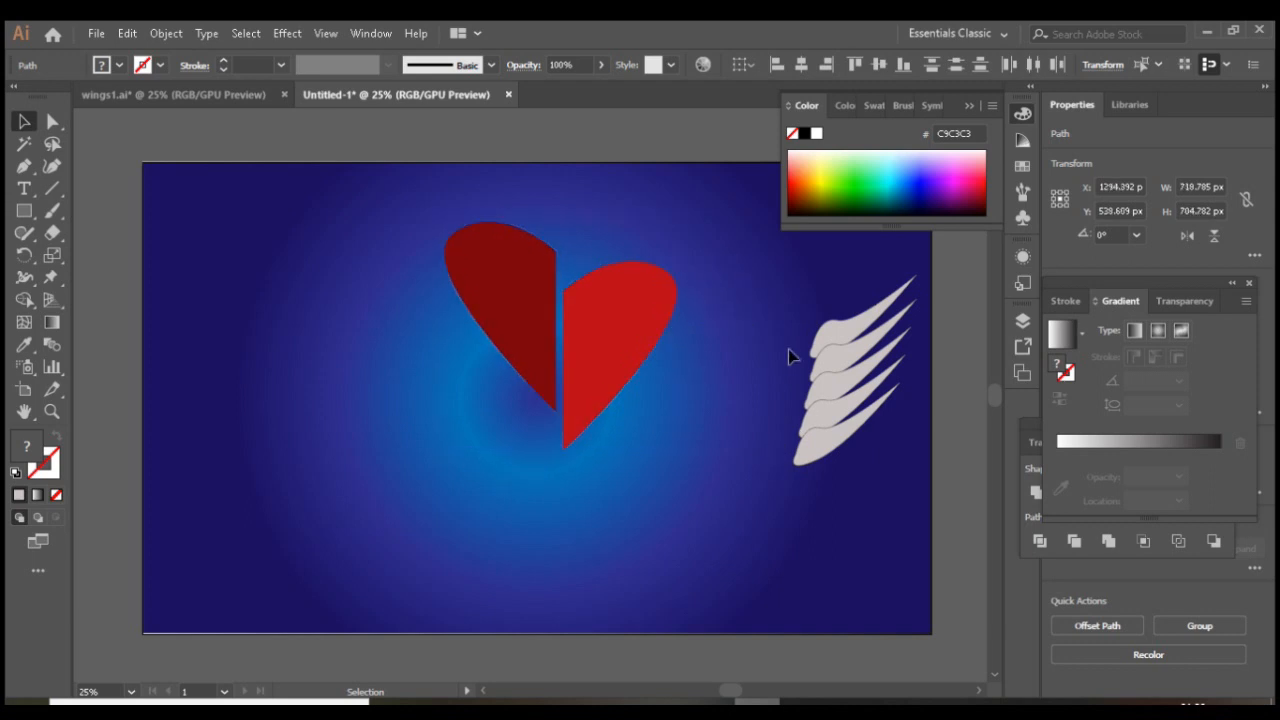
- Move the wing back onto the outer edge of the right heart half
left_click(826, 390)
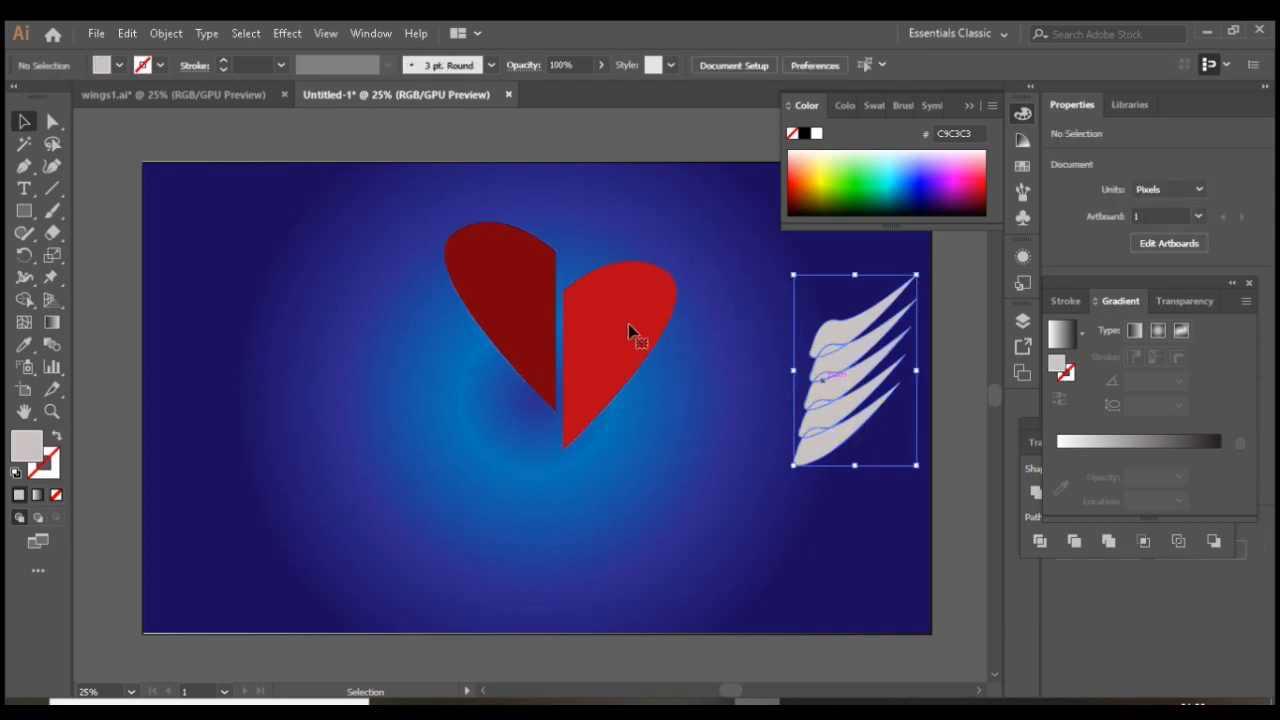
left_click(840, 415)
left_click_drag(838, 418, 665, 342)
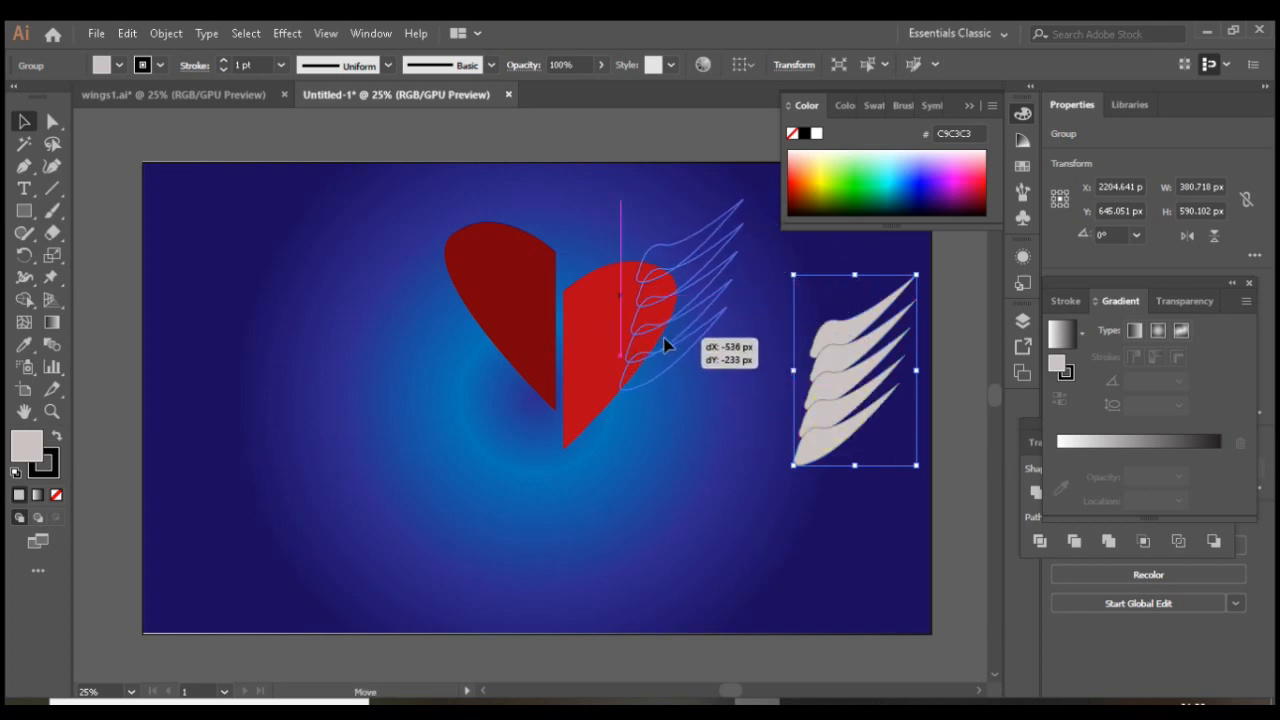
left_click_drag(688, 476, 659, 401)
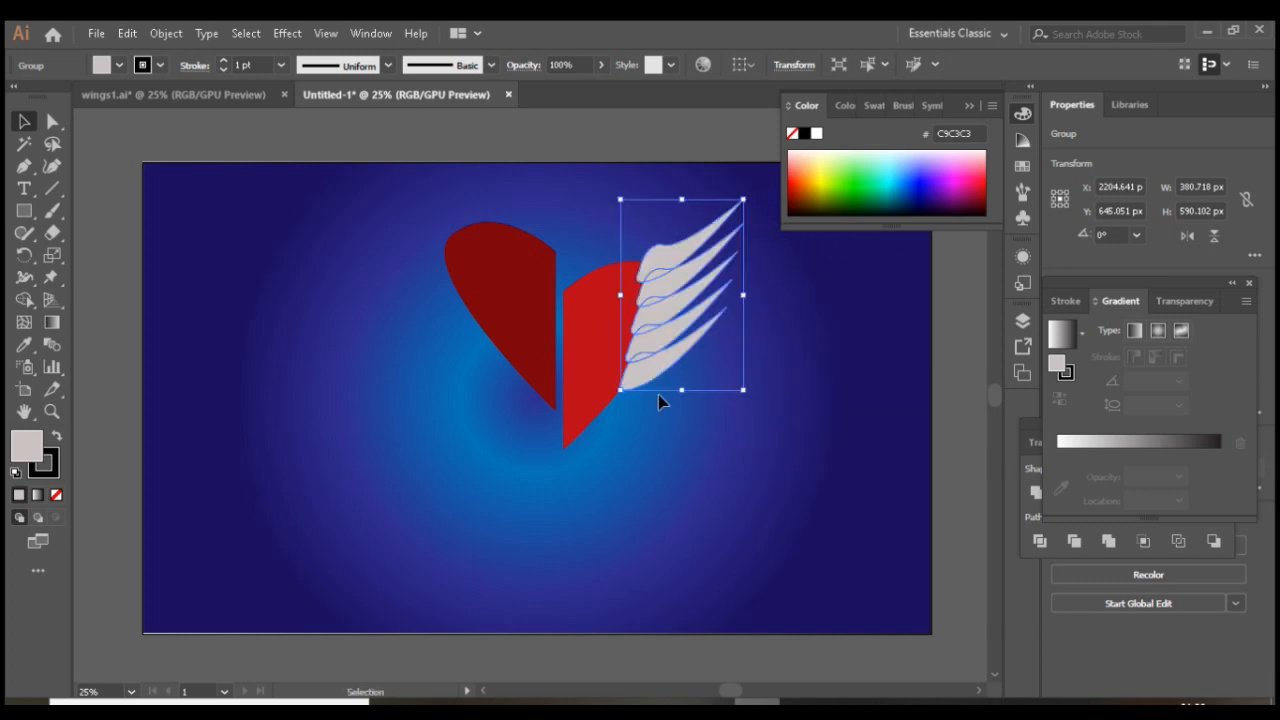
- Bring the right heart half to the front so it covers the base of the wing
left_click(592, 365)
right_click(595, 314)
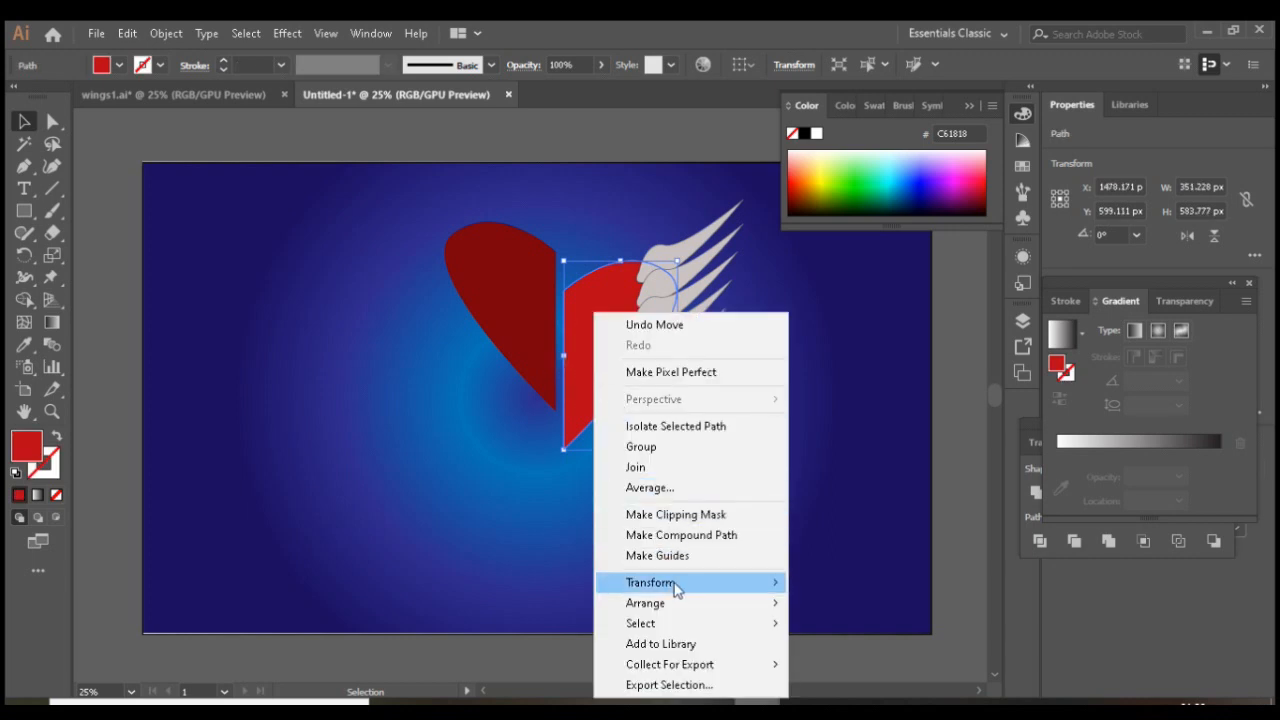
mouse_move(757, 603)
left_click(838, 601)
left_click(812, 375)
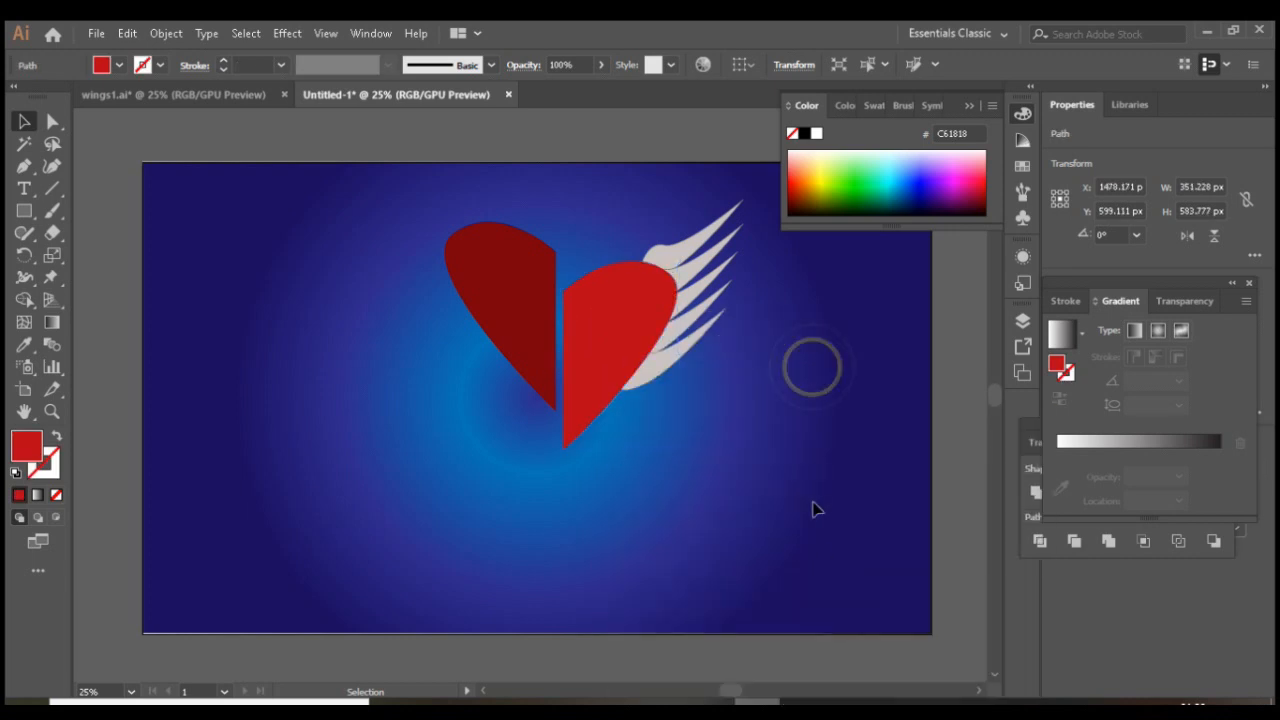
- Duplicate the wing, mirror the copy horizontally, and place it on the outer edge of the left heart half
left_click_drag(700, 194, 752, 335)
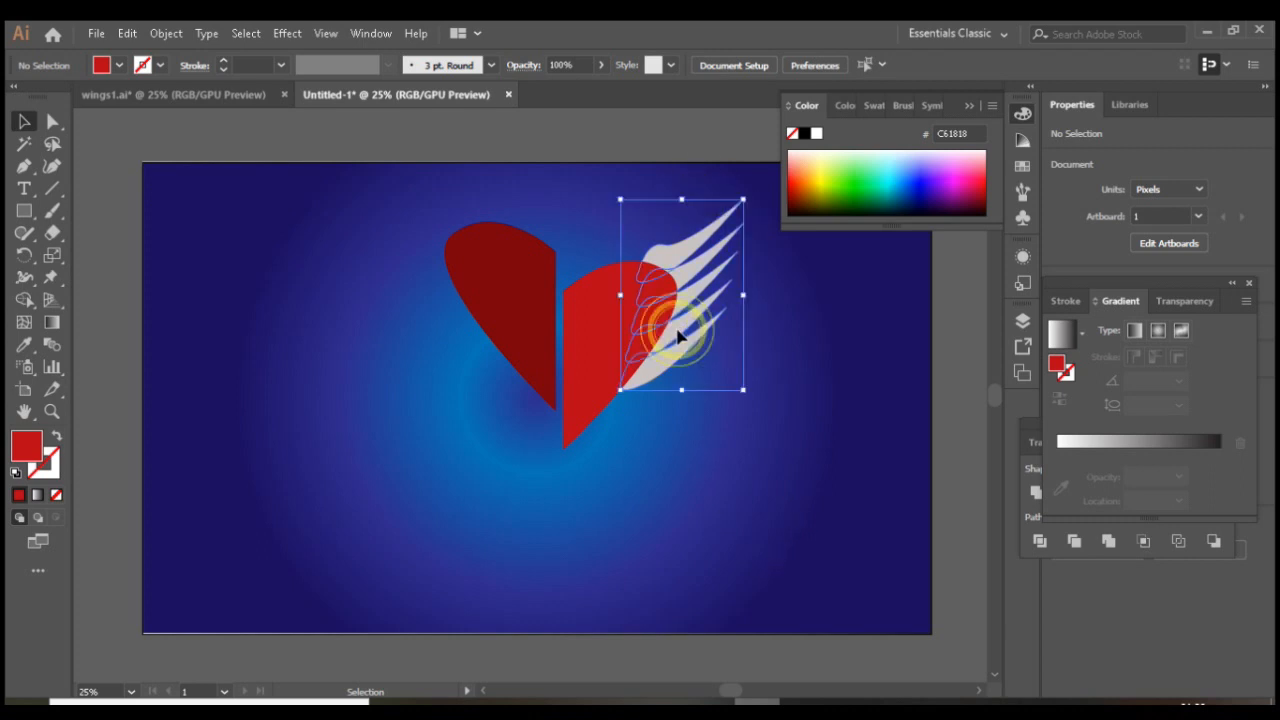
left_click_drag(686, 342, 699, 346)
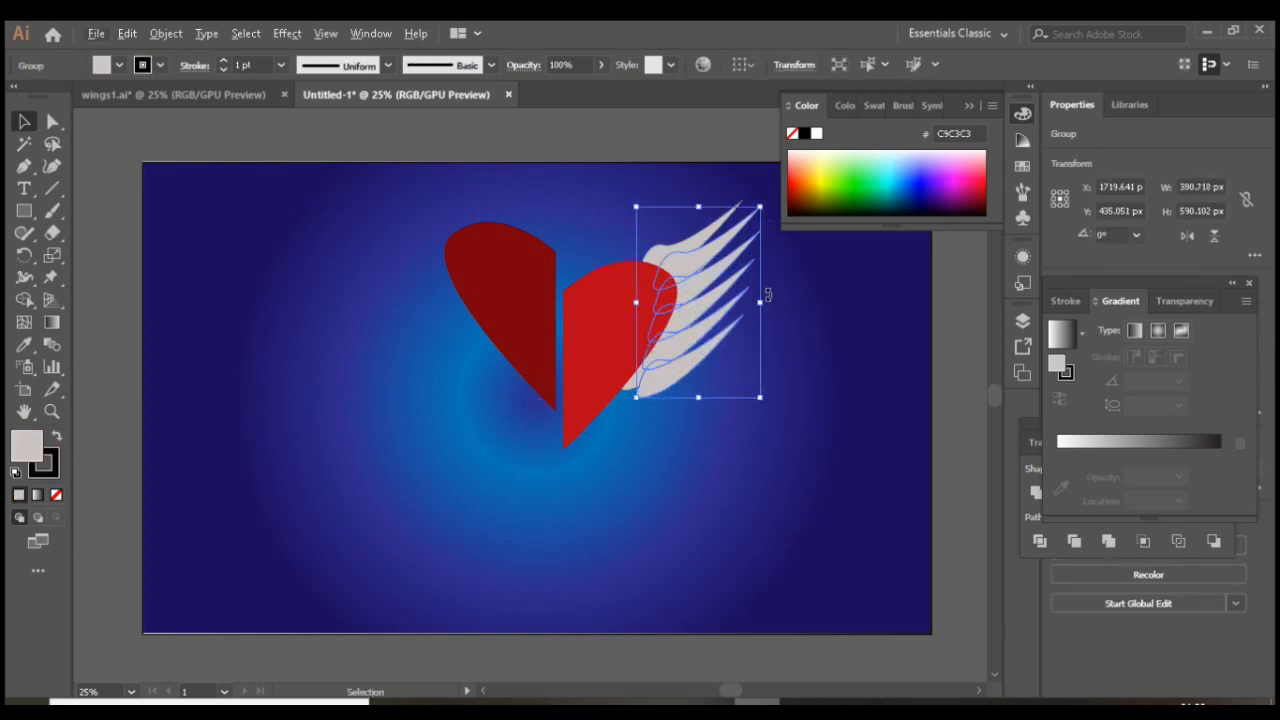
left_click_drag(763, 301, 517, 302)
left_click_drag(517, 301, 517, 301)
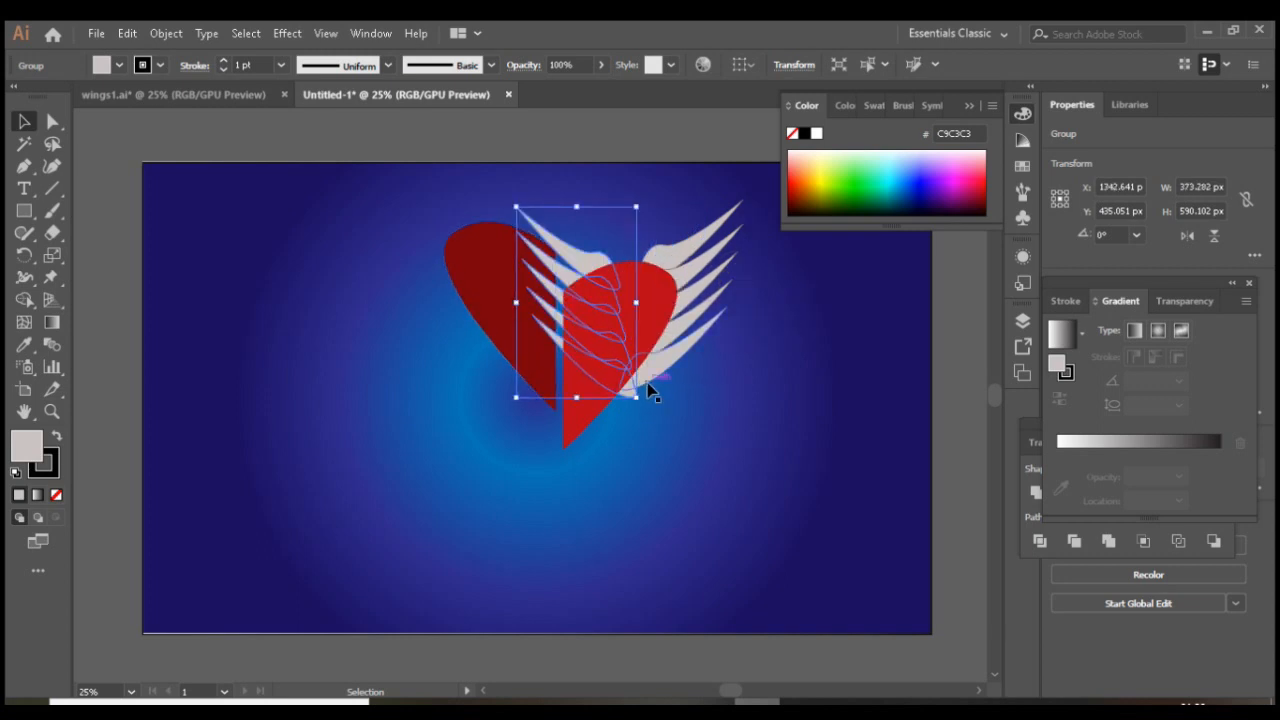
left_click_drag(585, 268, 446, 221)
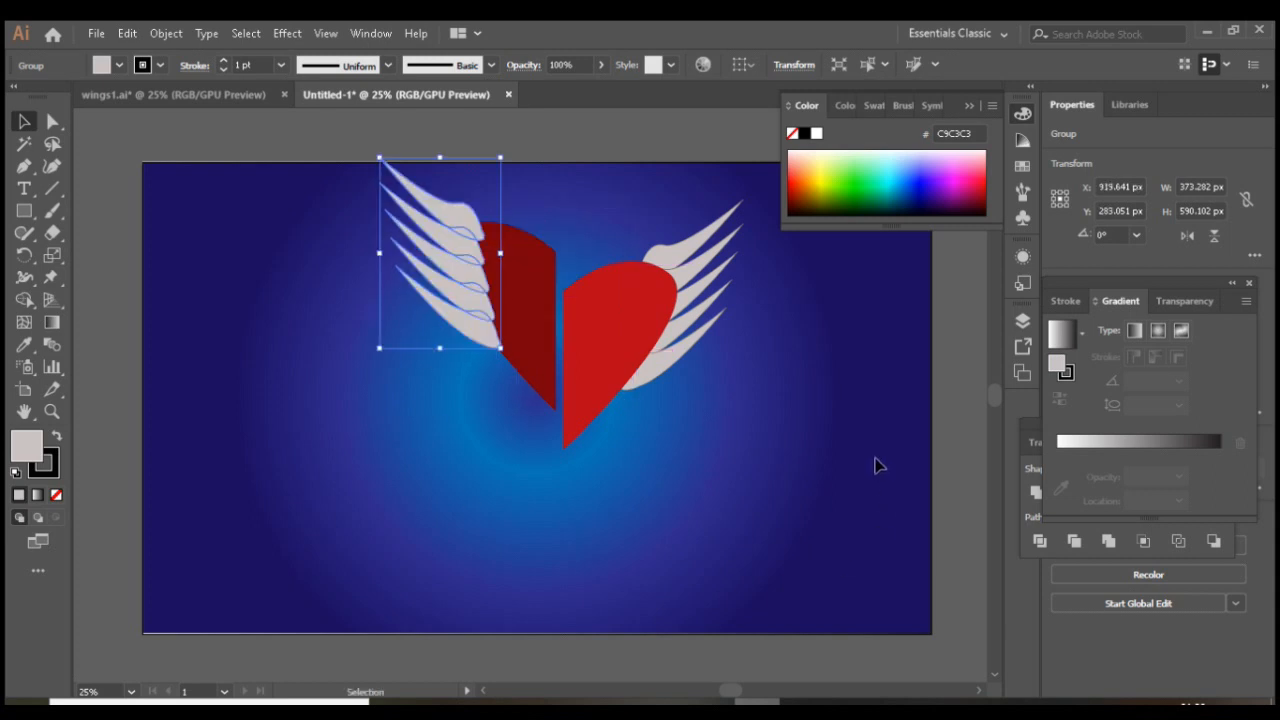
- Bring the left heart half to the front so it covers the base of the mirrored wing
left_click(537, 337)
right_click(540, 346)
mouse_move(700, 603)
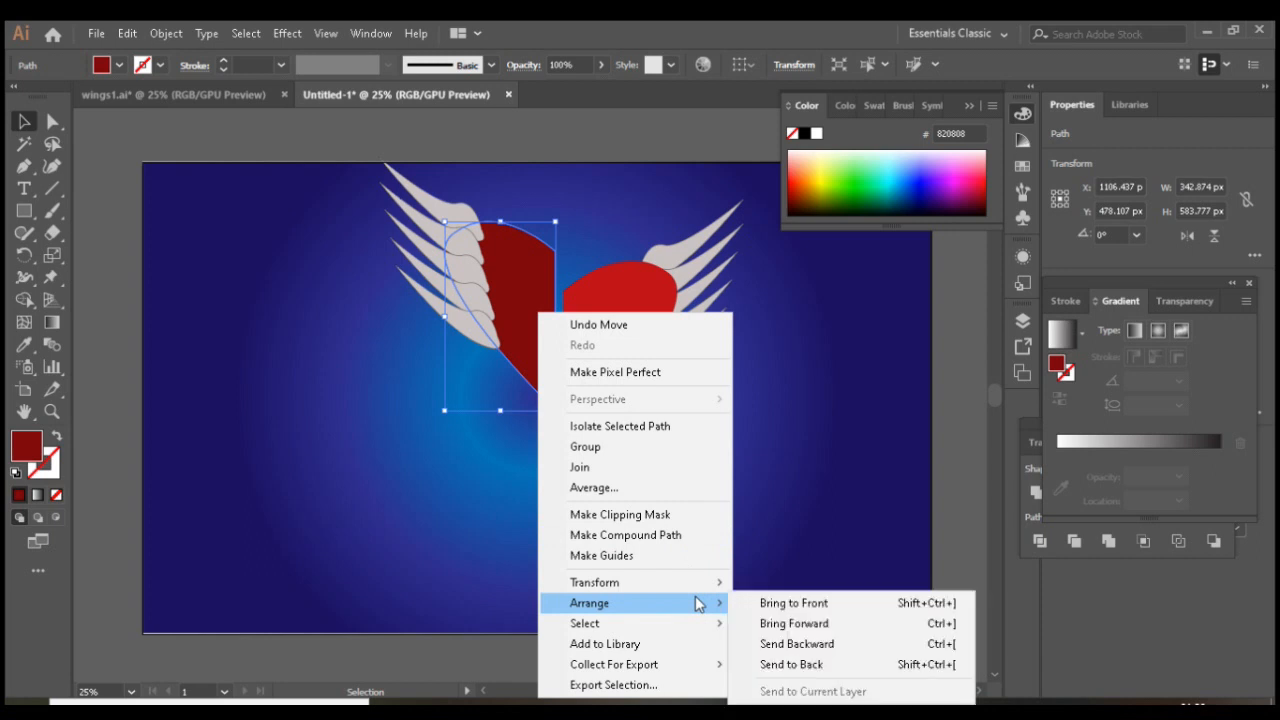
left_click(805, 603)
left_click(737, 414)
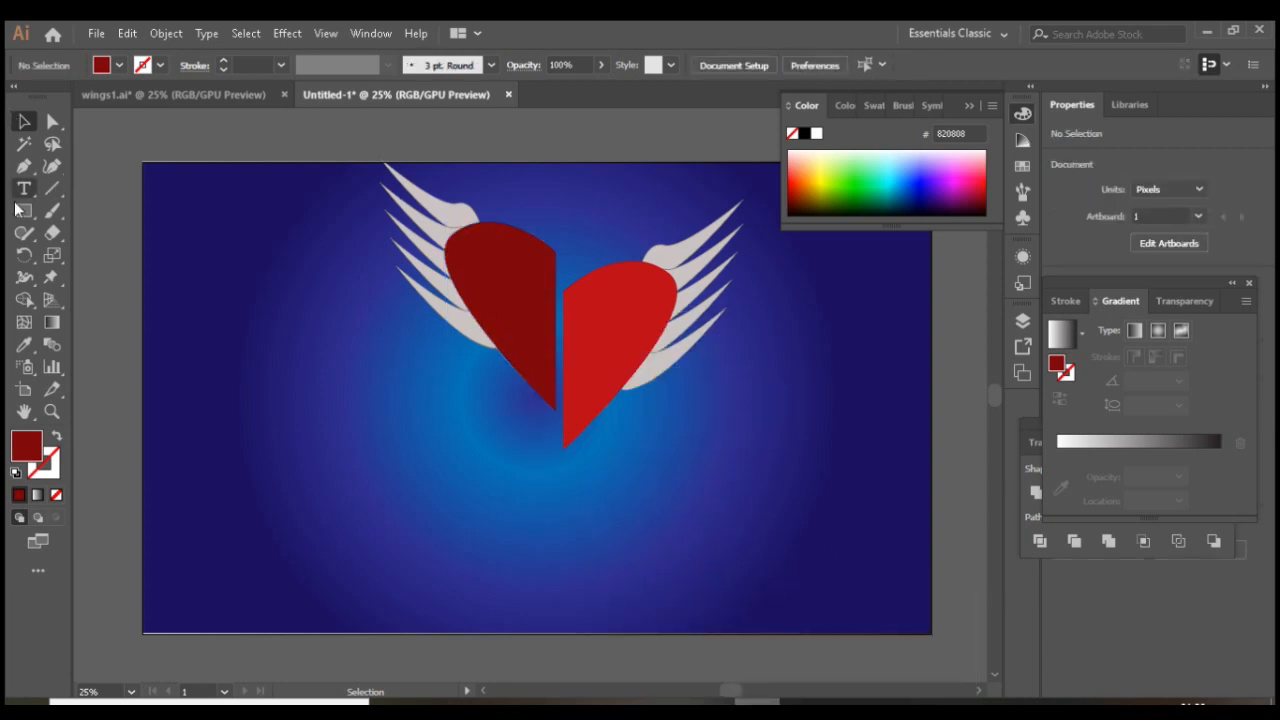
- Draw an open zigzag path of three segments, about 129 × 214 px, across the gap between the heart halves
left_click(24, 166)
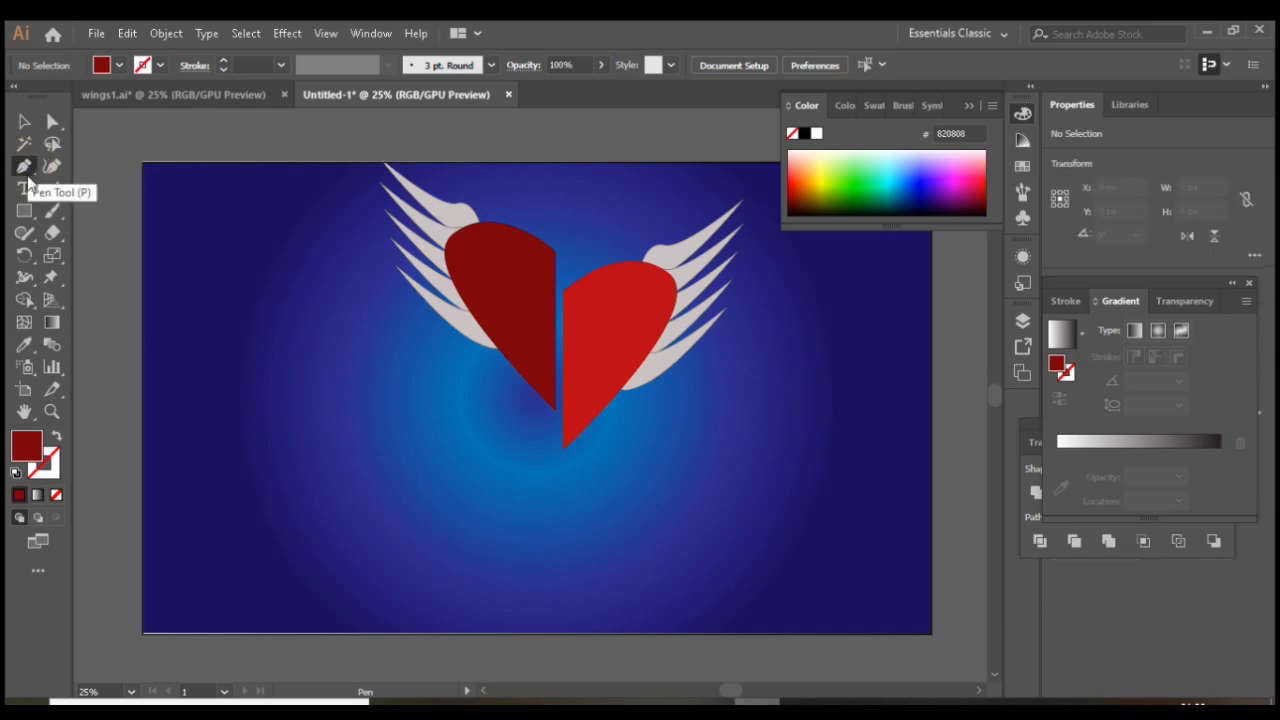
left_click(538, 295)
left_click(578, 325)
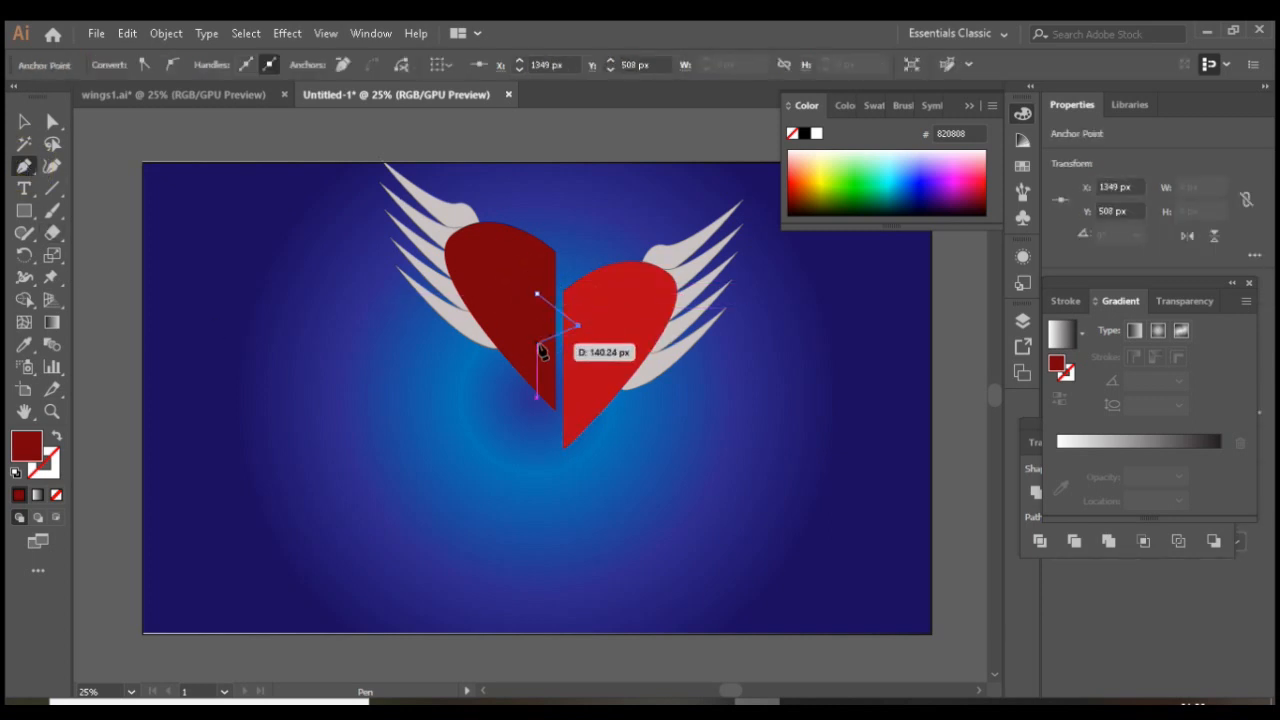
left_click(537, 343)
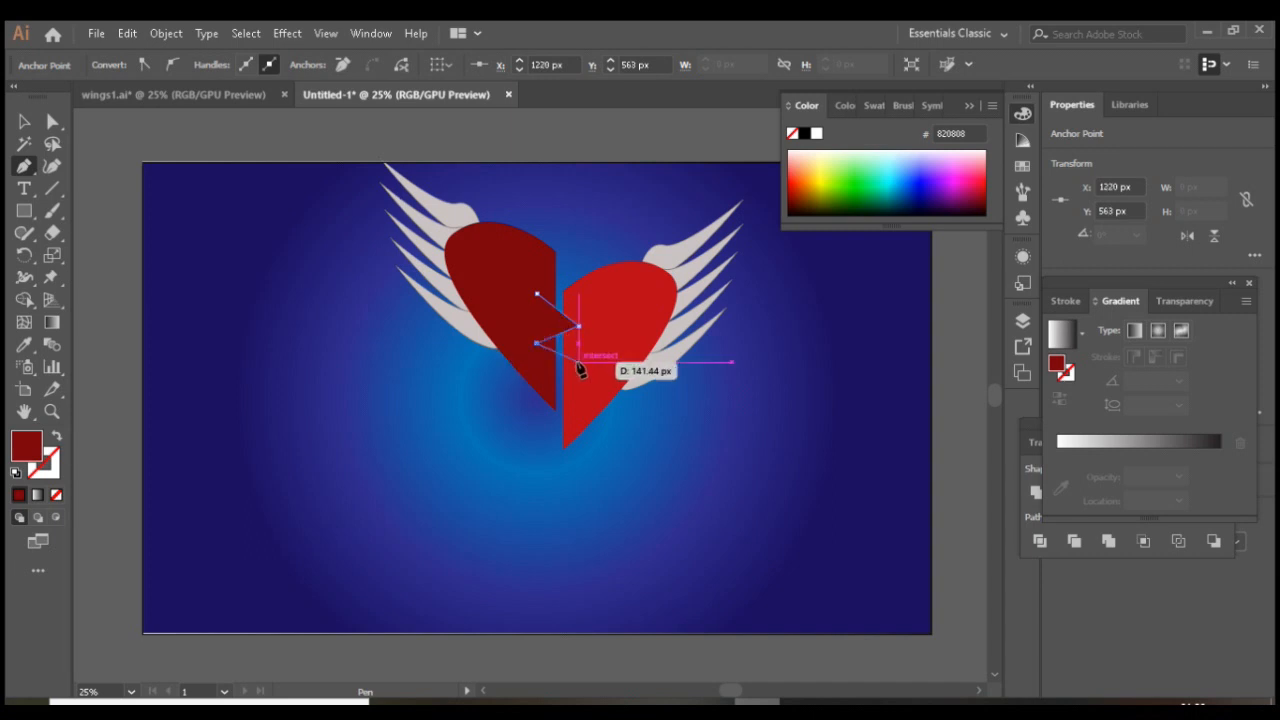
left_click(578, 362)
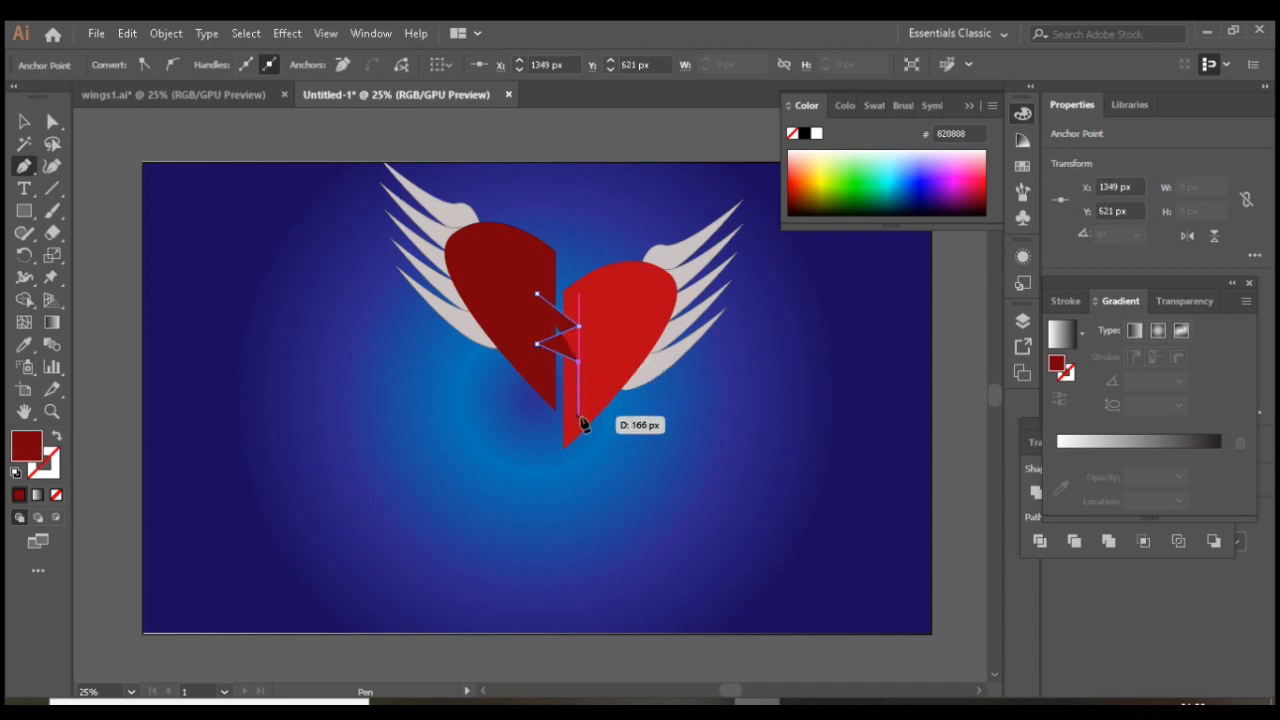
- Swap the zigzag path's fill and stroke, leaving no fill, and set the stroke colour to near-black 020000
left_click(57, 437)
double_click(45, 459)
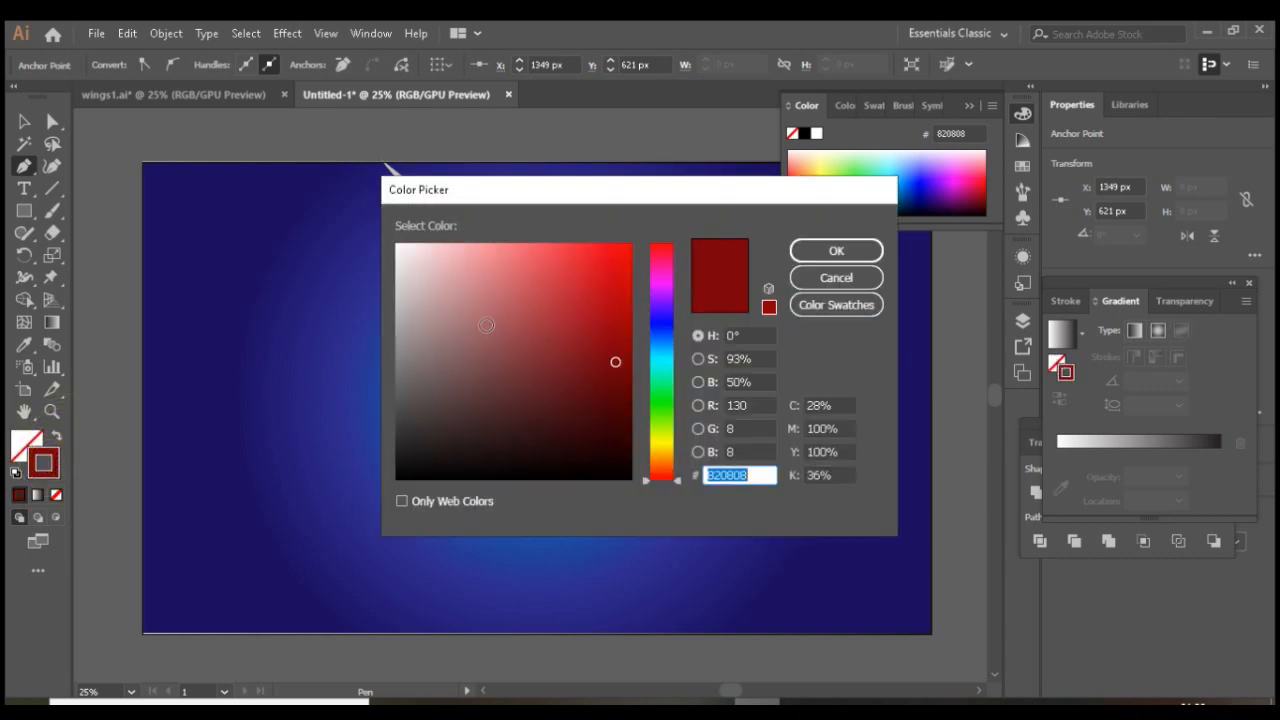
left_click(628, 470)
left_click(826, 251)
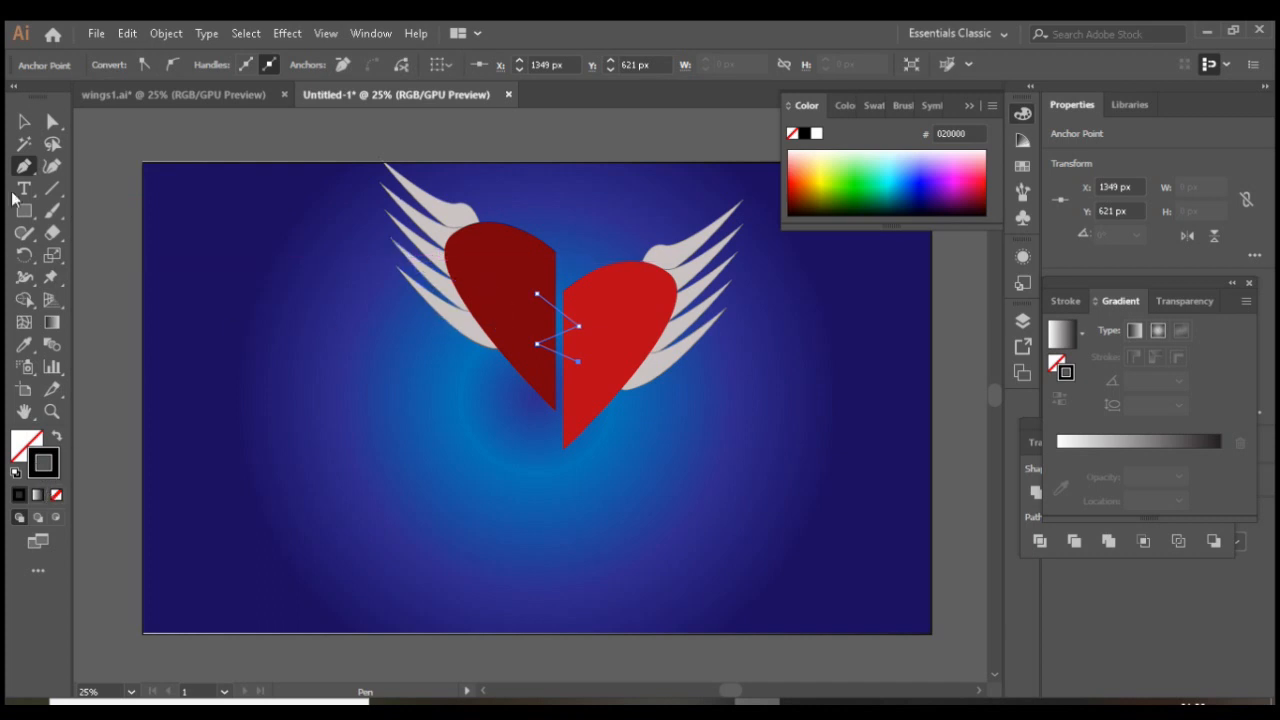
- Set the zigzag path's stroke weight to 6 pt
left_click(26, 122)
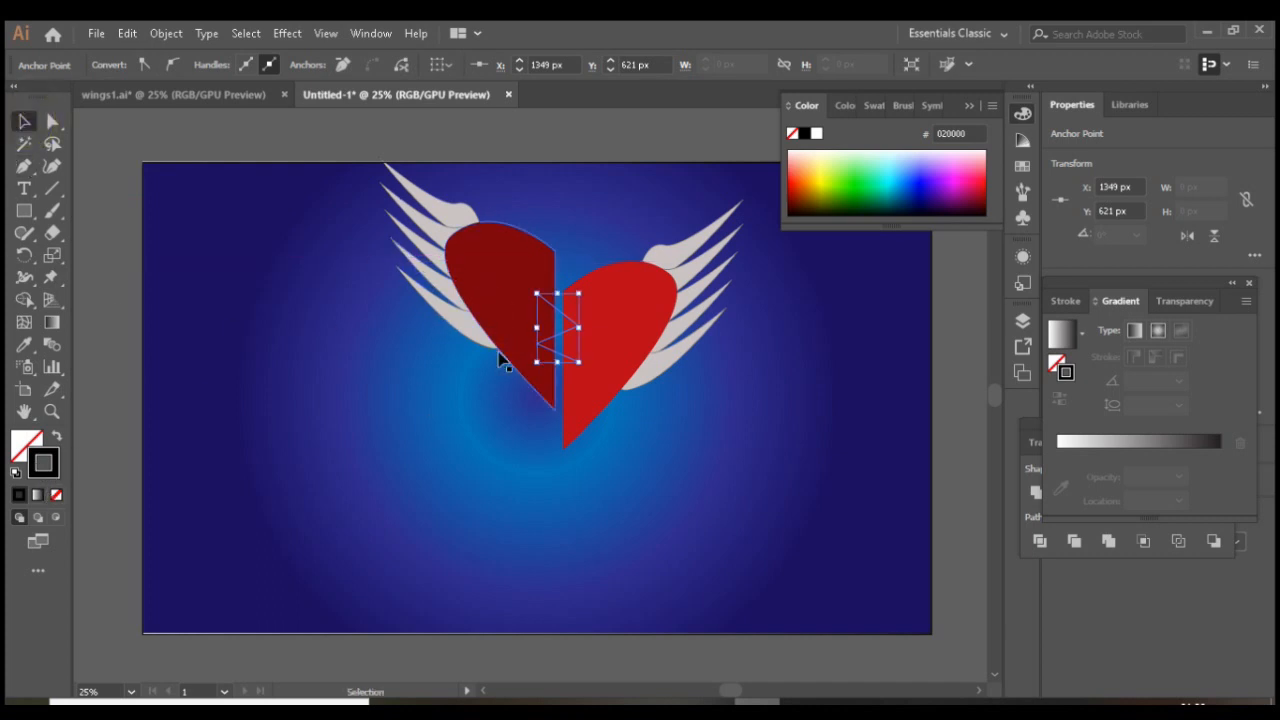
left_click(561, 360)
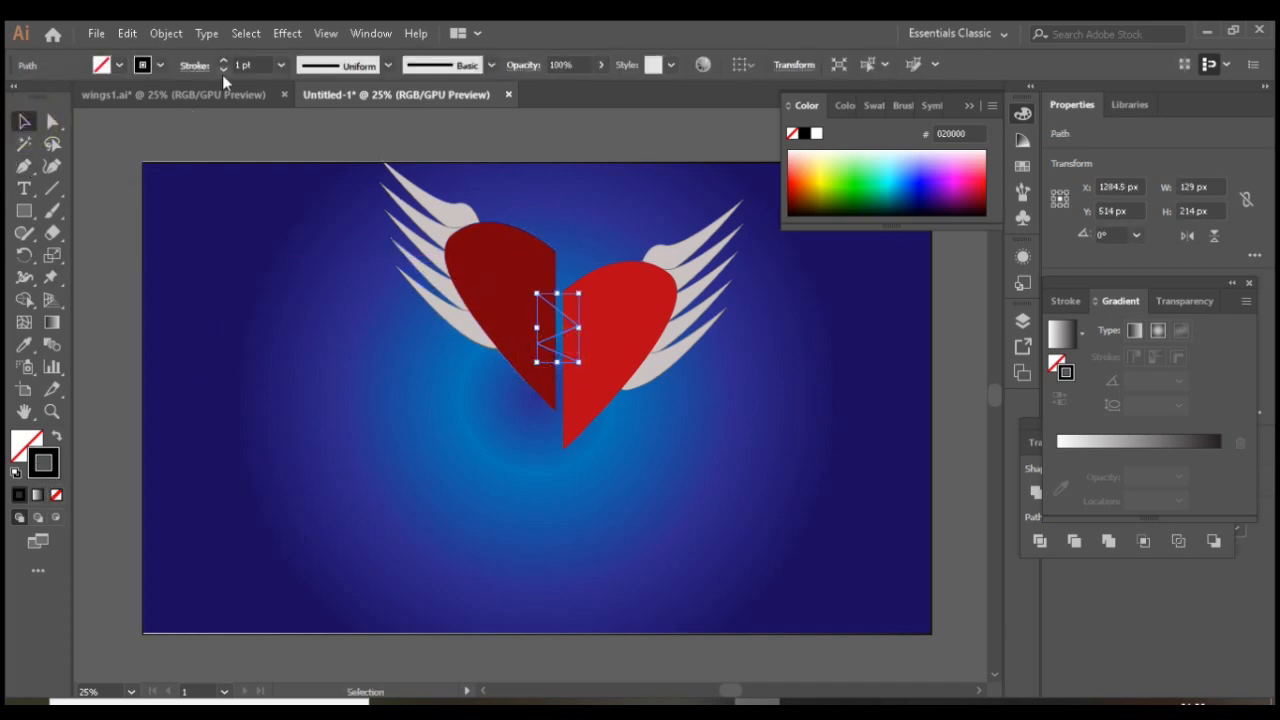
left_click(281, 65)
left_click(300, 227)
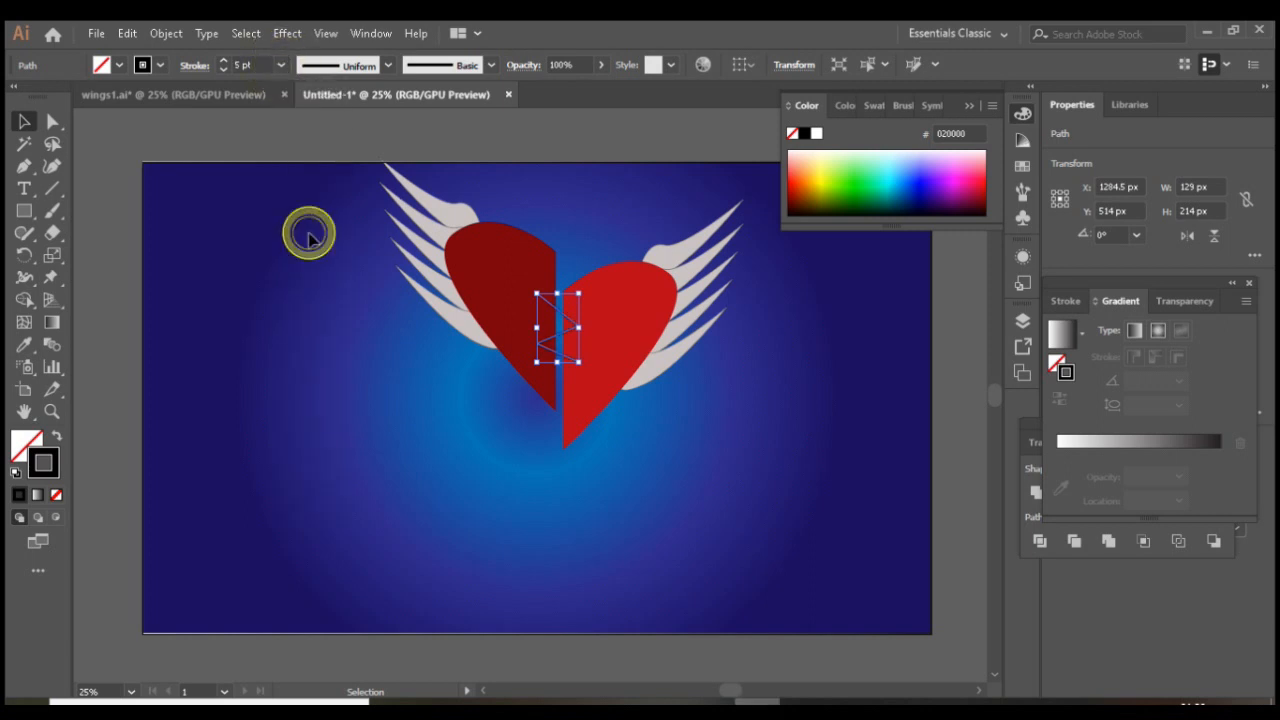
left_click(281, 65)
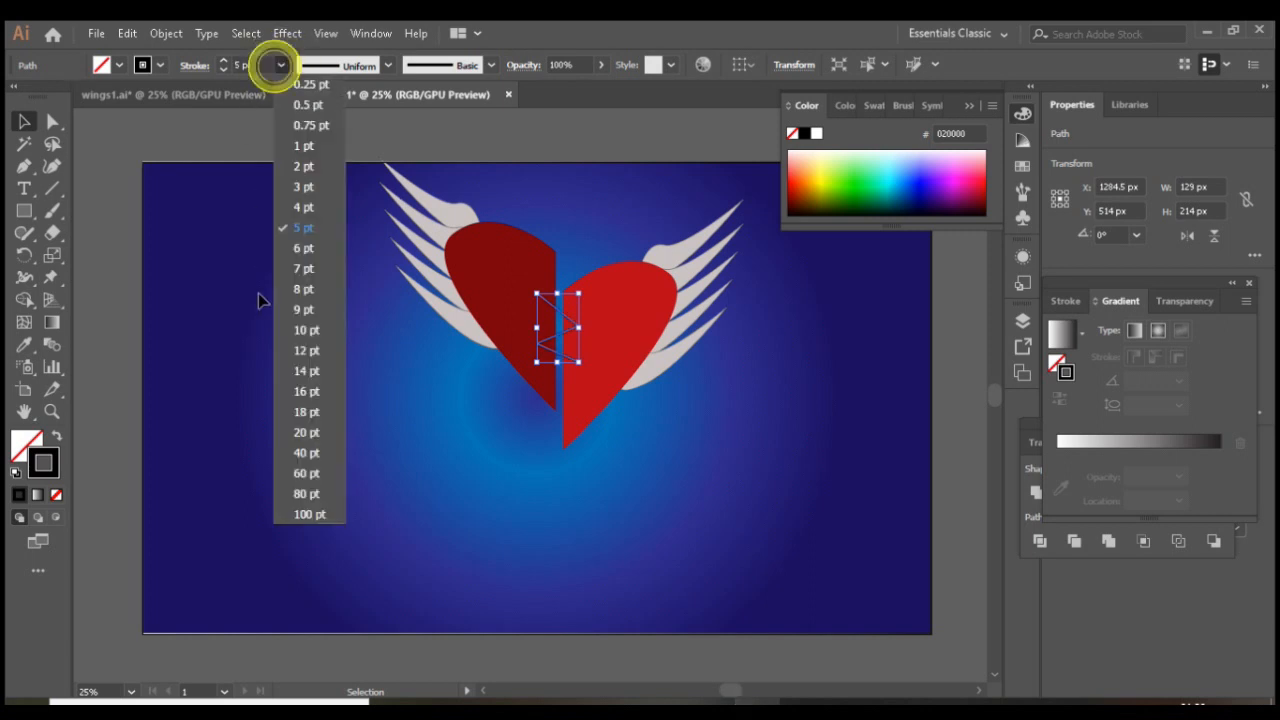
left_click(294, 249)
- Draw a second open zigzag of three segments, about 129 × 150 px, mirrored across the first to form a crisscross stitch
left_click(24, 166)
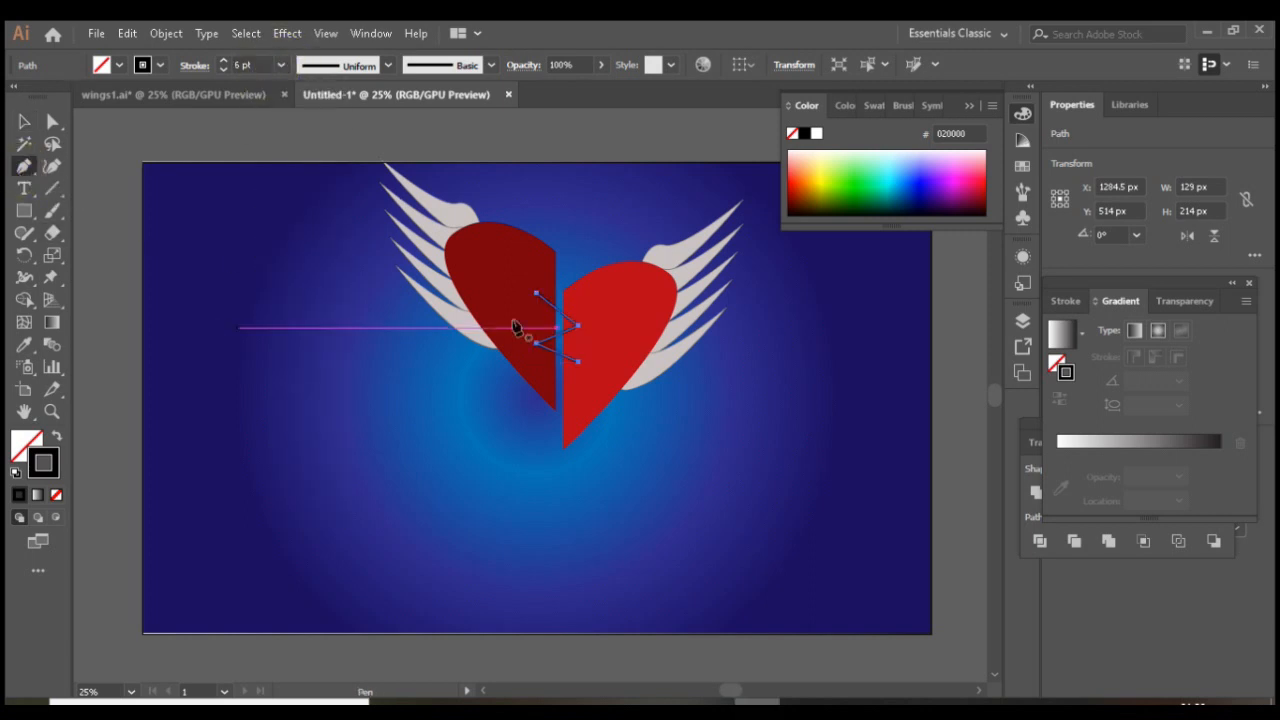
left_click(578, 308)
left_click(536, 321)
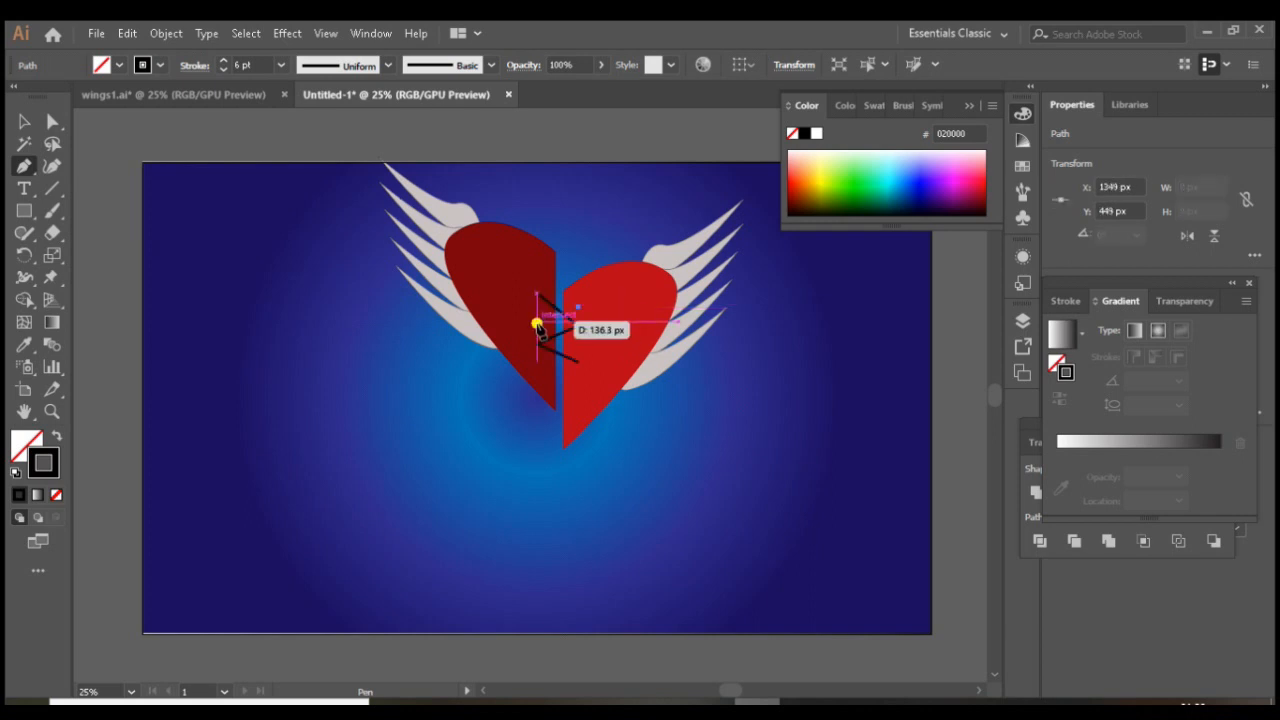
left_click(578, 345)
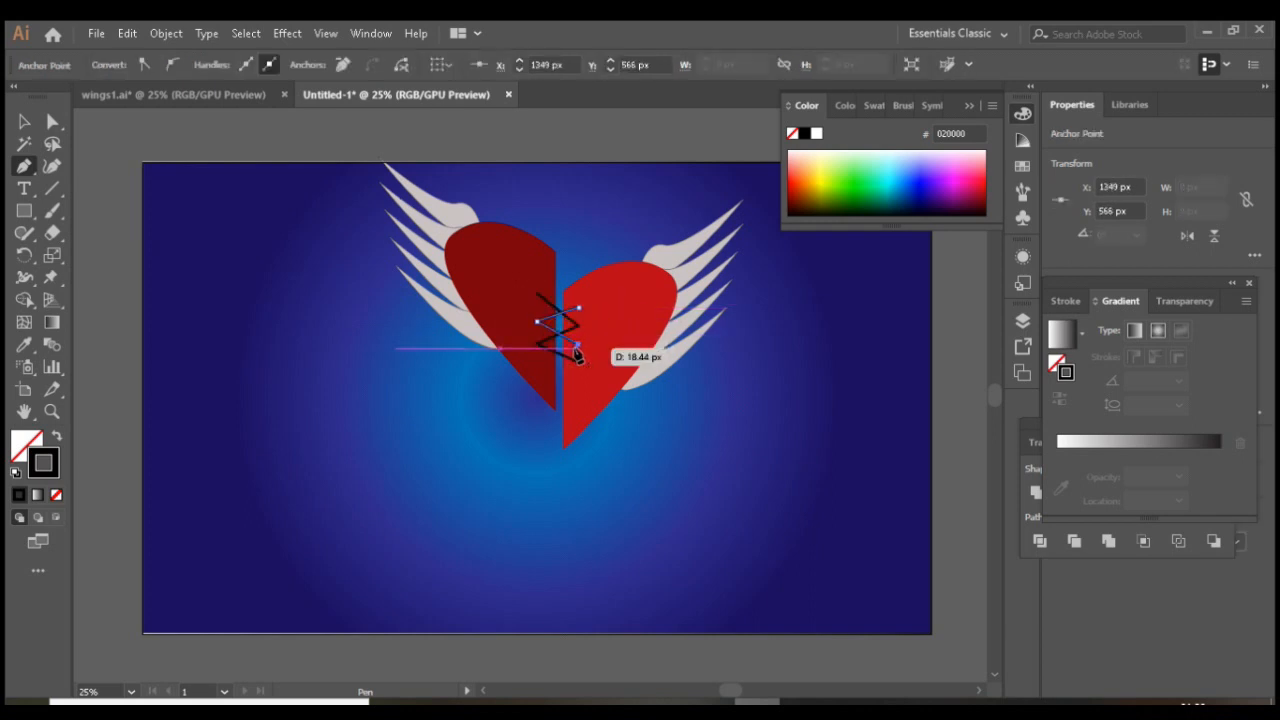
left_click(537, 354)
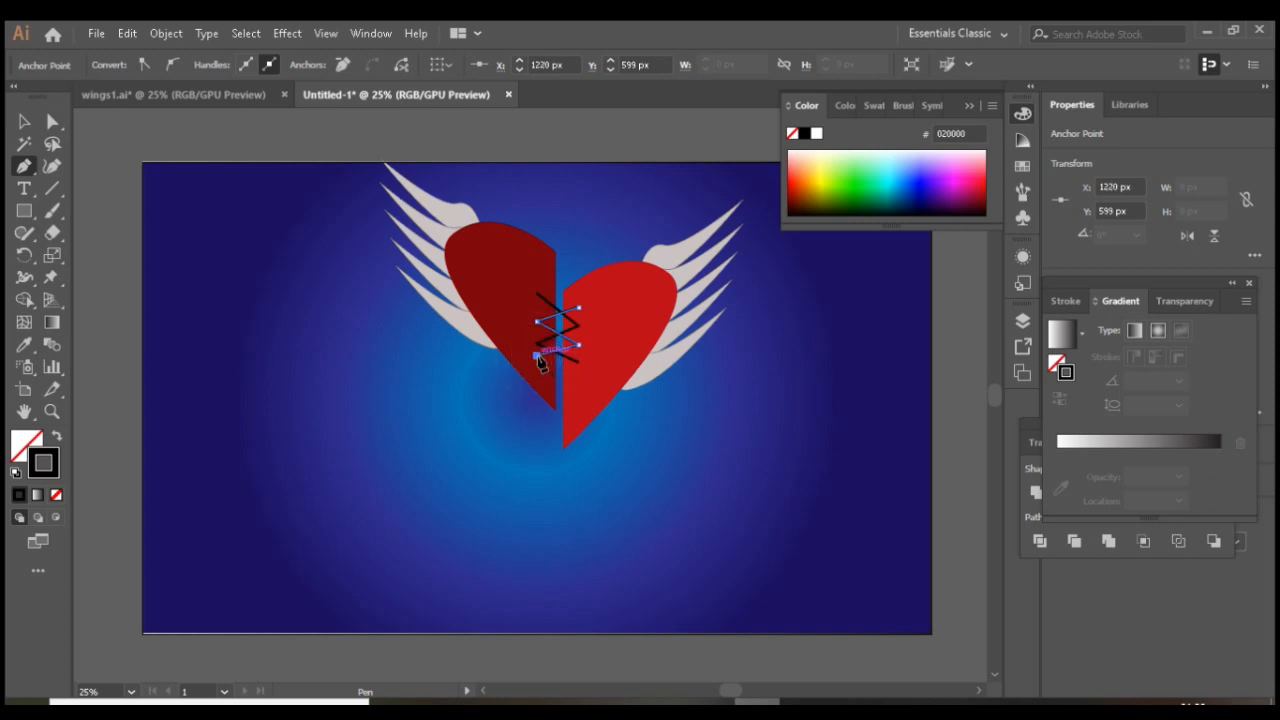
left_click(25, 122)
left_click(237, 258)
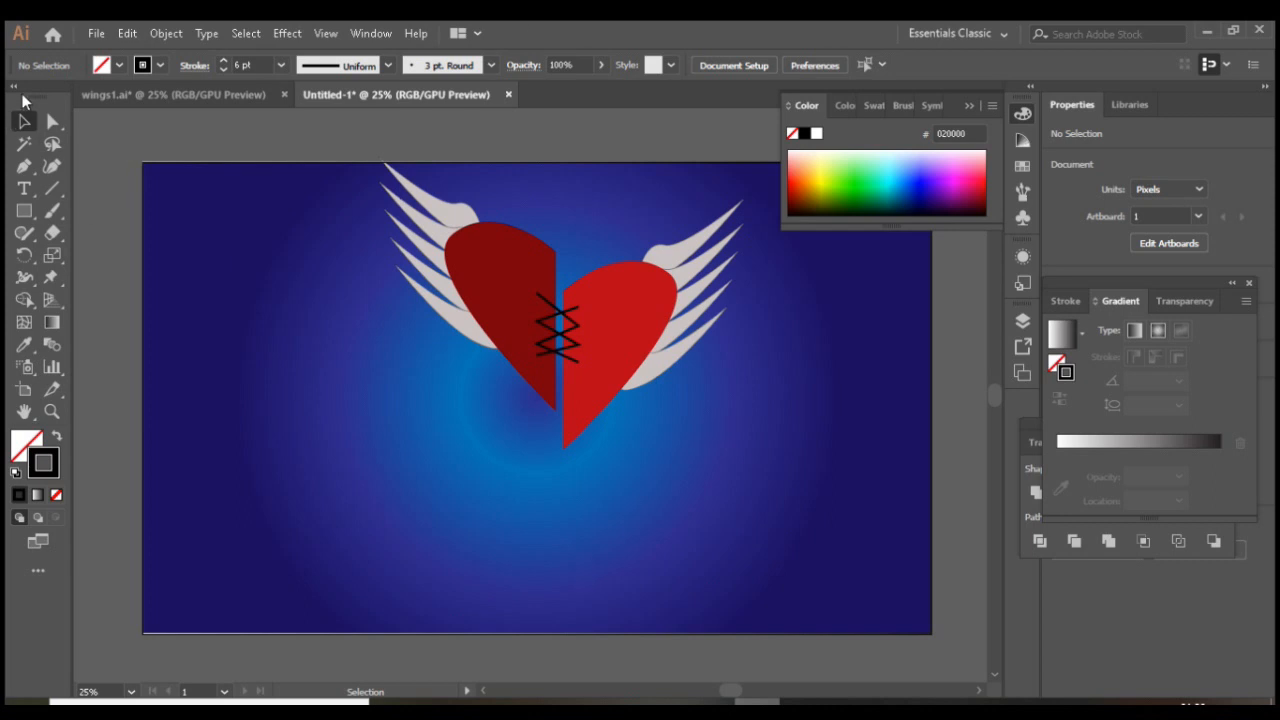
- Select the heart halves, wings and stitches together and move them slightly left and down on the artboard
key("ctrl+a")
left_click(610, 375)
left_click_drag(610, 375, 571, 383)
left_click(577, 375)
left_click(576, 380)
left_click(551, 134)
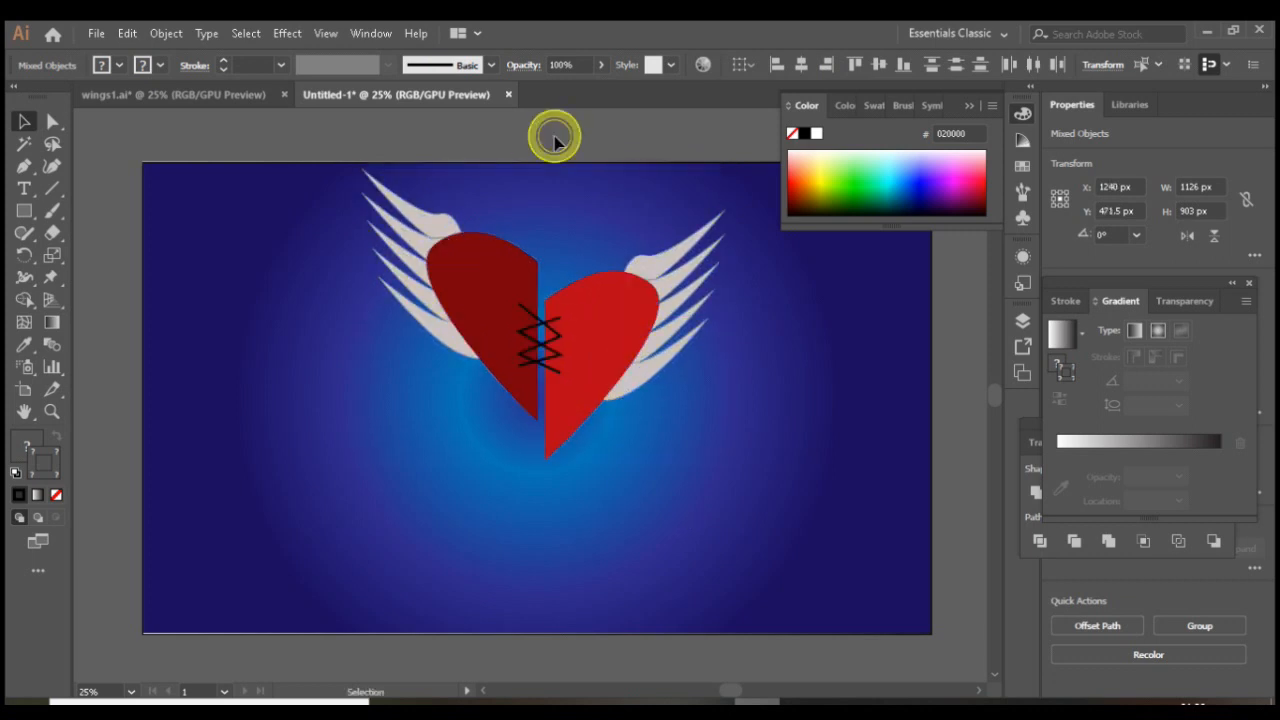
- Draw a circle of 71 × 71 px just below the heart's lower tip and set its stroke weight to 0
left_click_drag(33, 215, 126, 254)
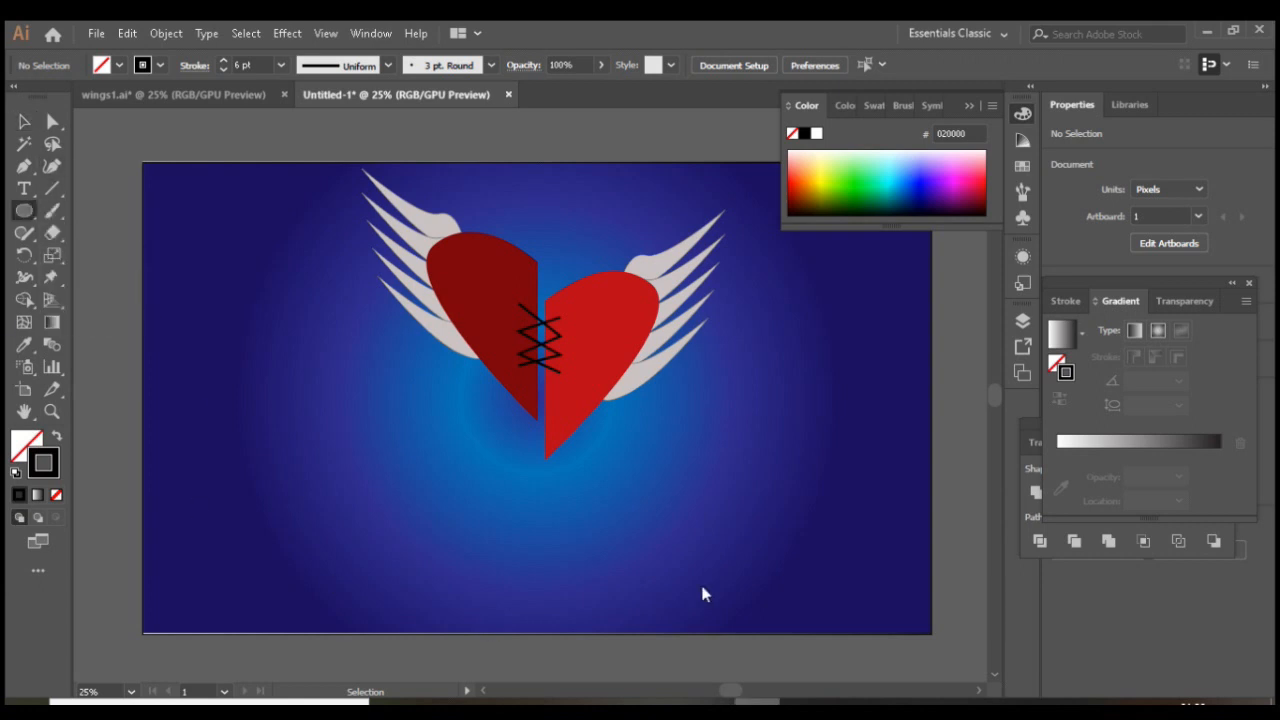
left_click_drag(545, 268, 570, 512)
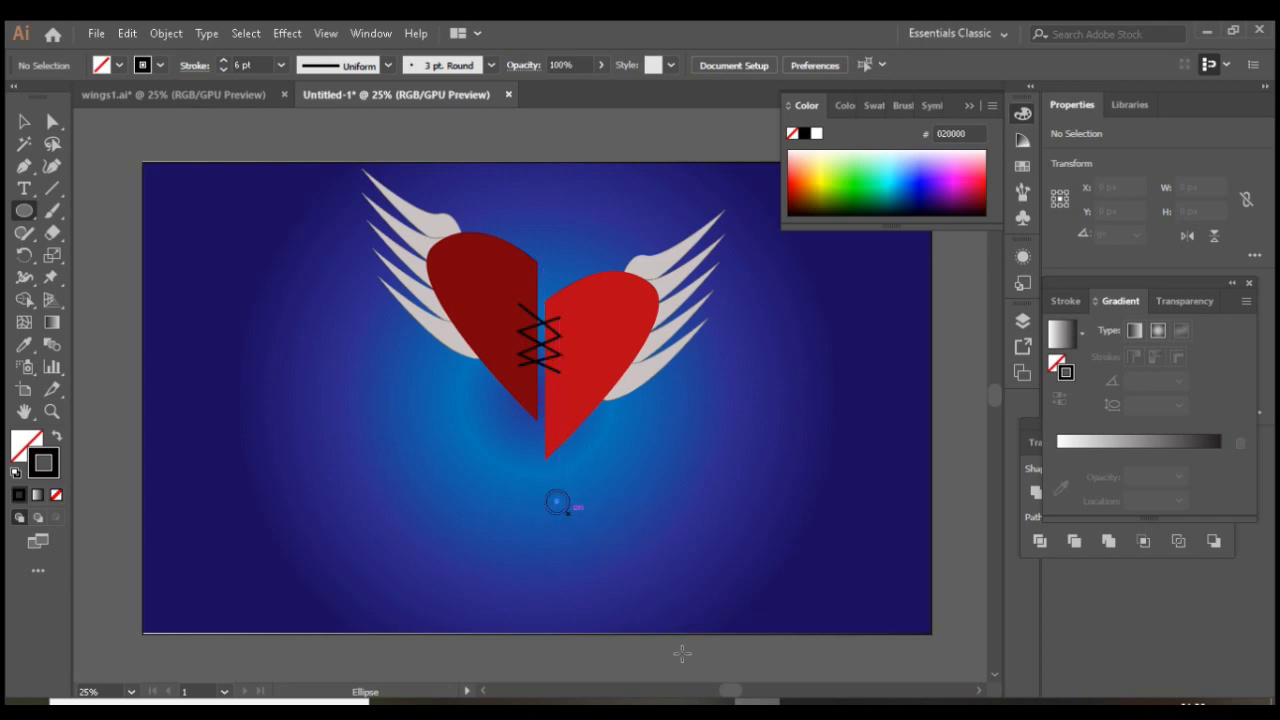
double_click(45, 462)
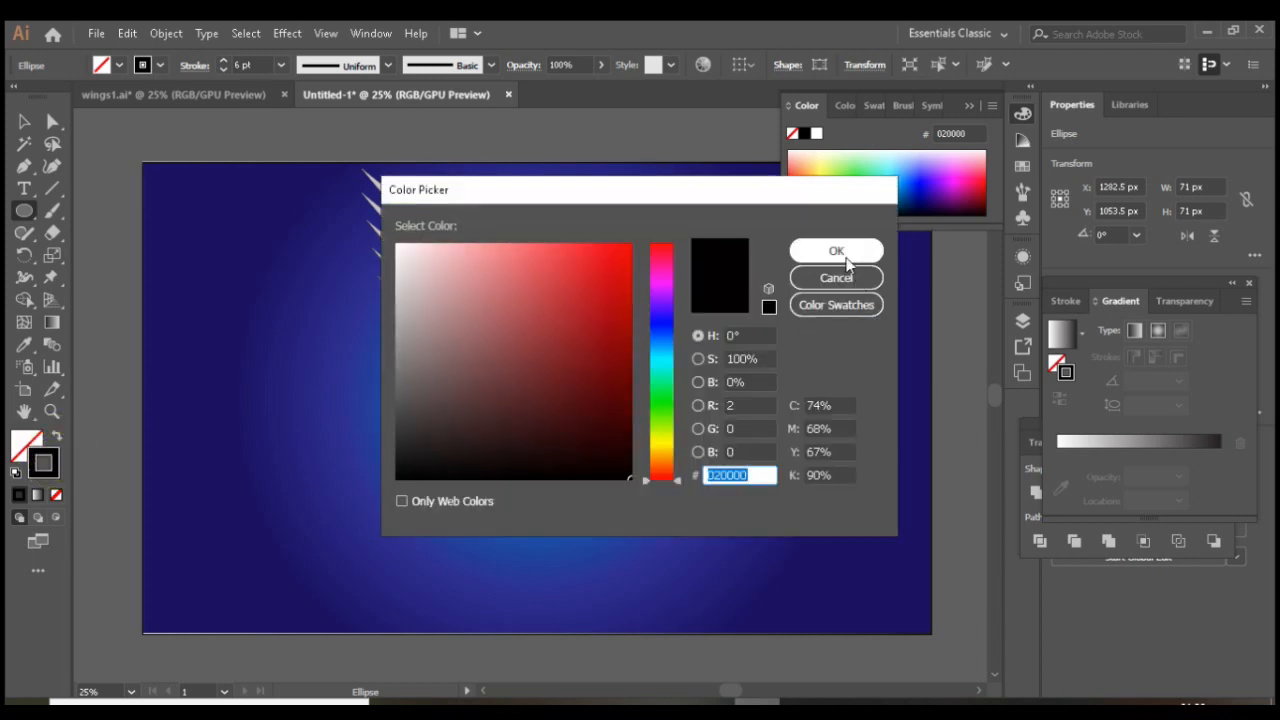
left_click(836, 252)
left_click(243, 65)
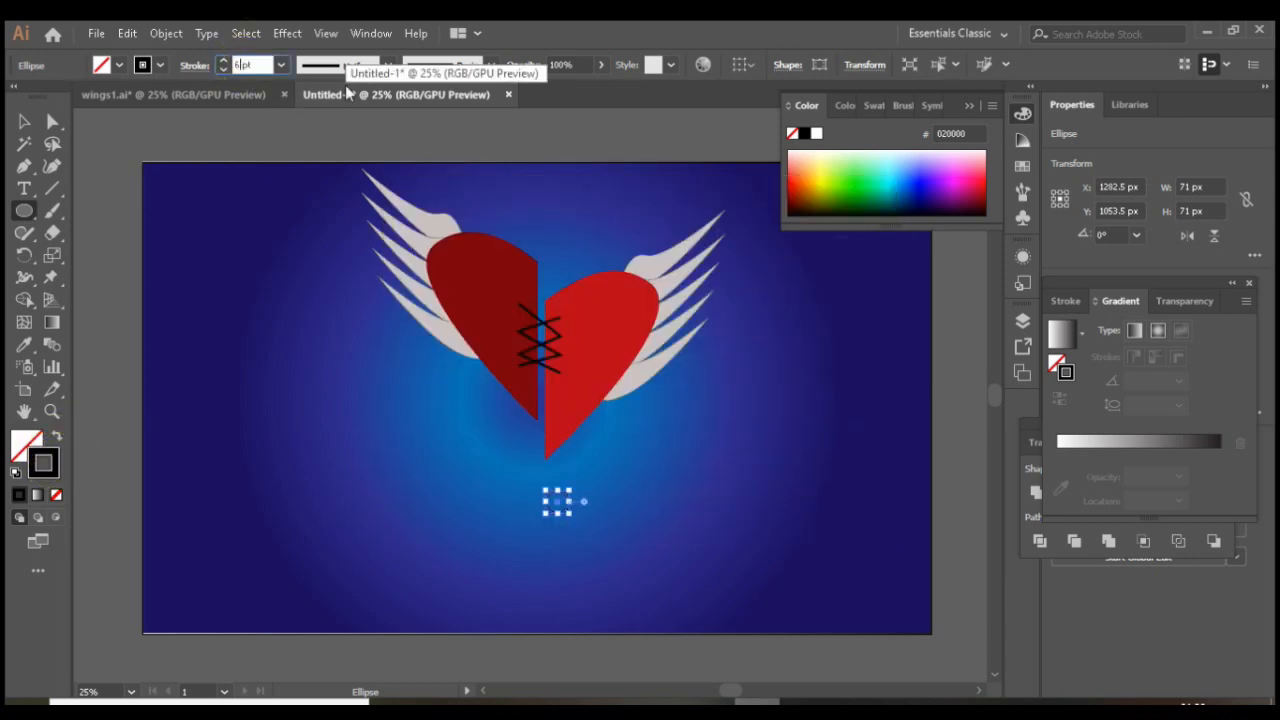
type("0")
key("Return")
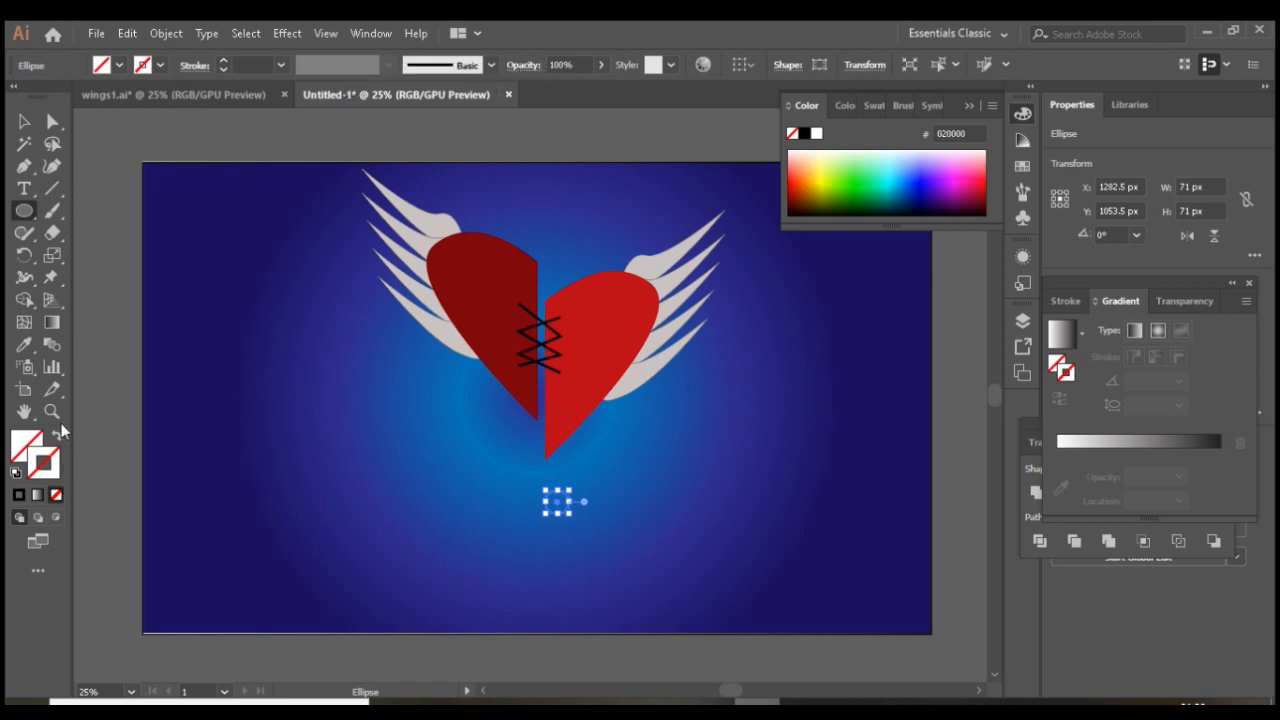
- Fill the circle below the heart with red B70F0F and deselect it
left_click(26, 443)
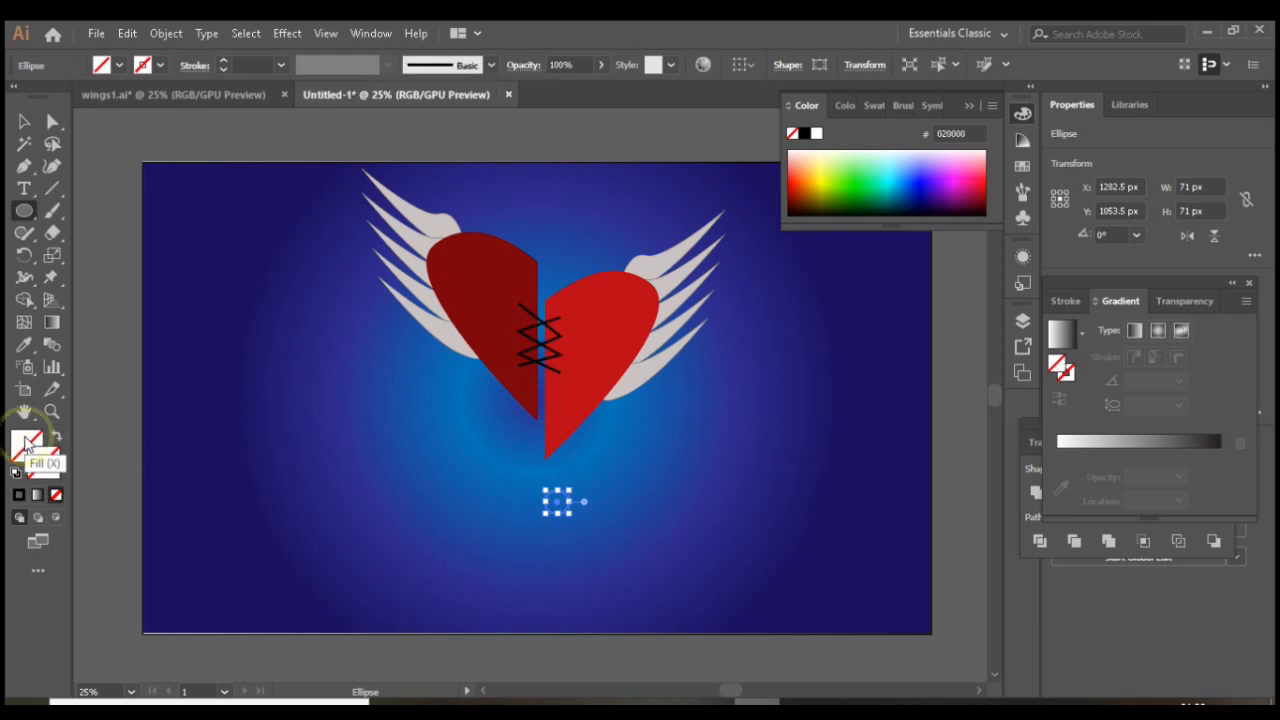
double_click(28, 452)
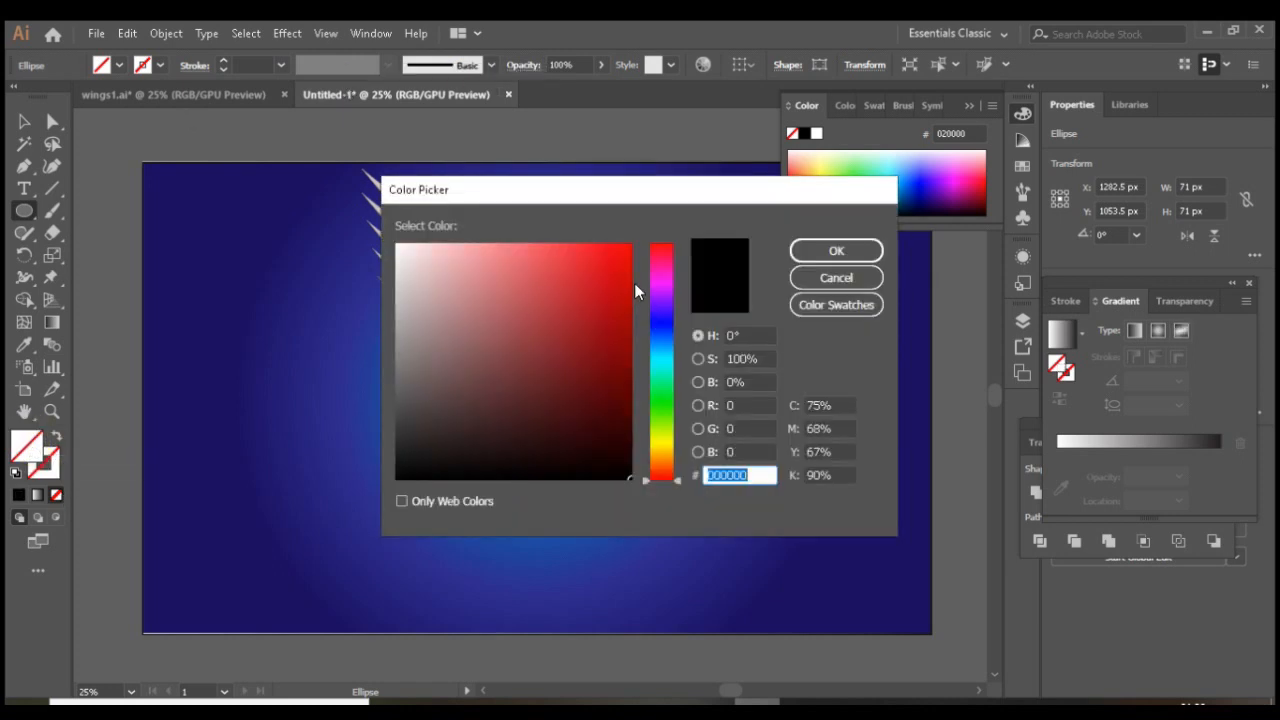
left_click(613, 309)
left_click(848, 250)
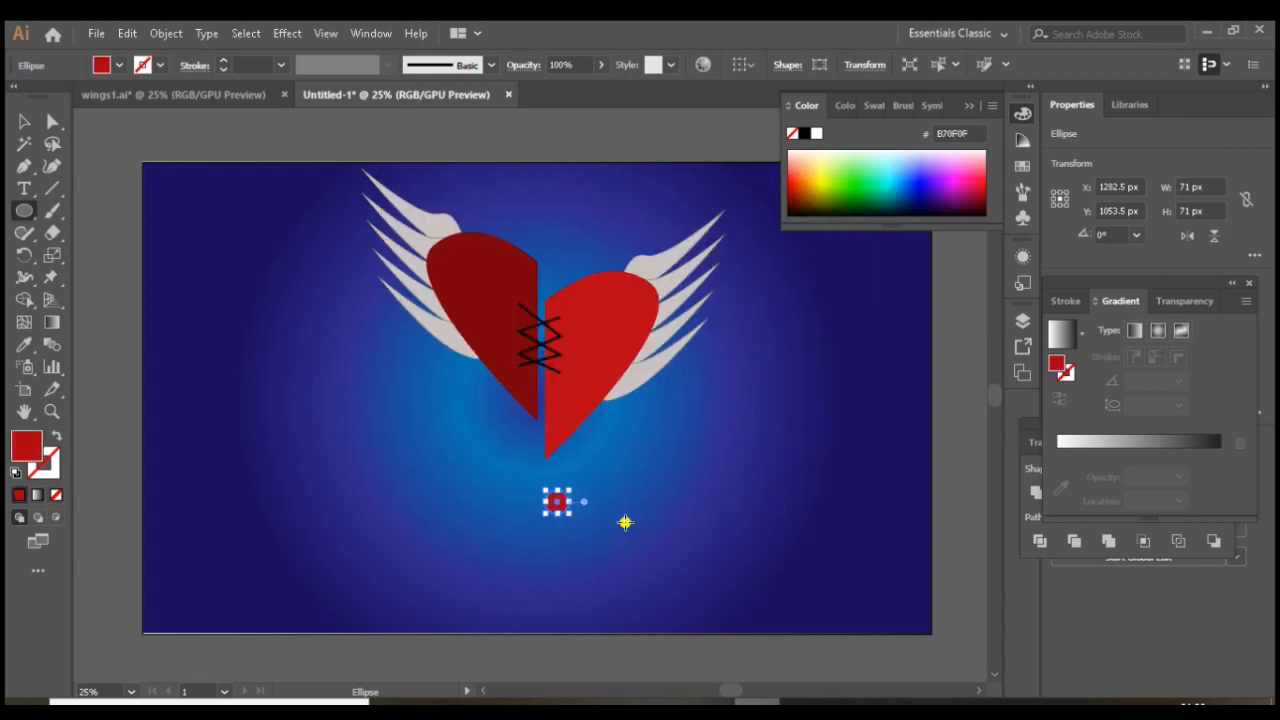
left_click(625, 522)
left_click(690, 400)
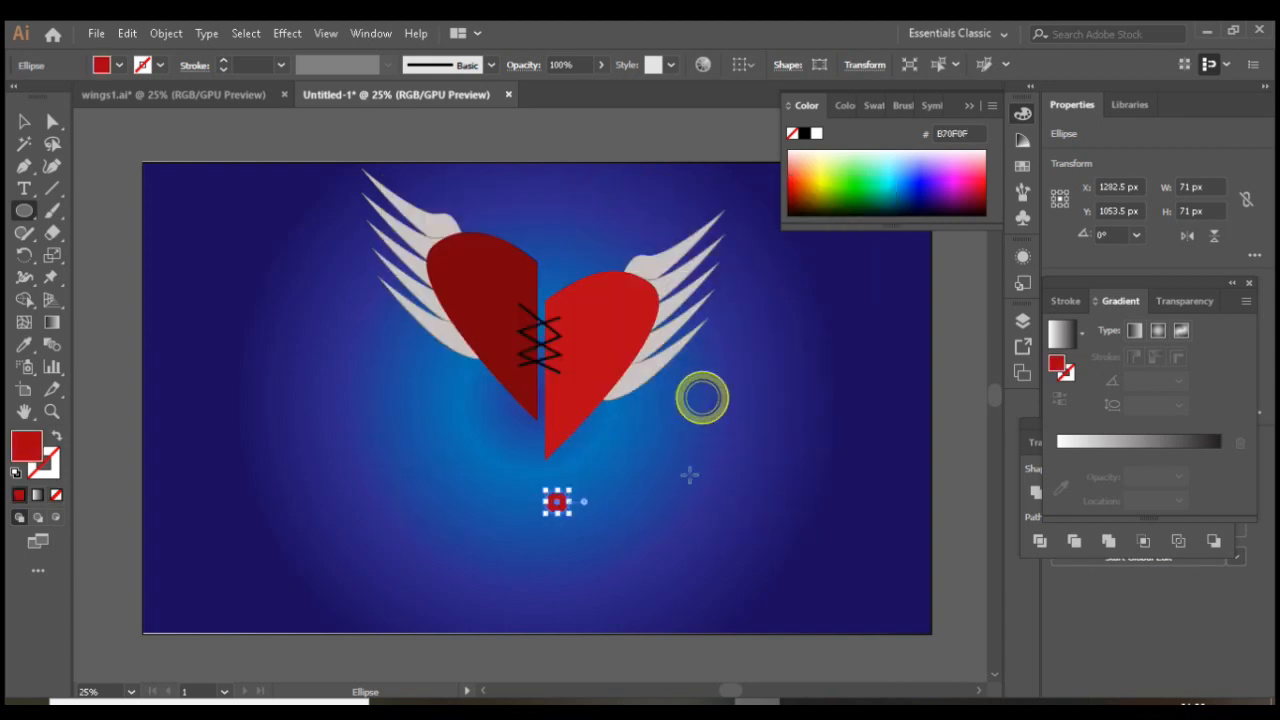
left_click(24, 121)
left_click(734, 486)
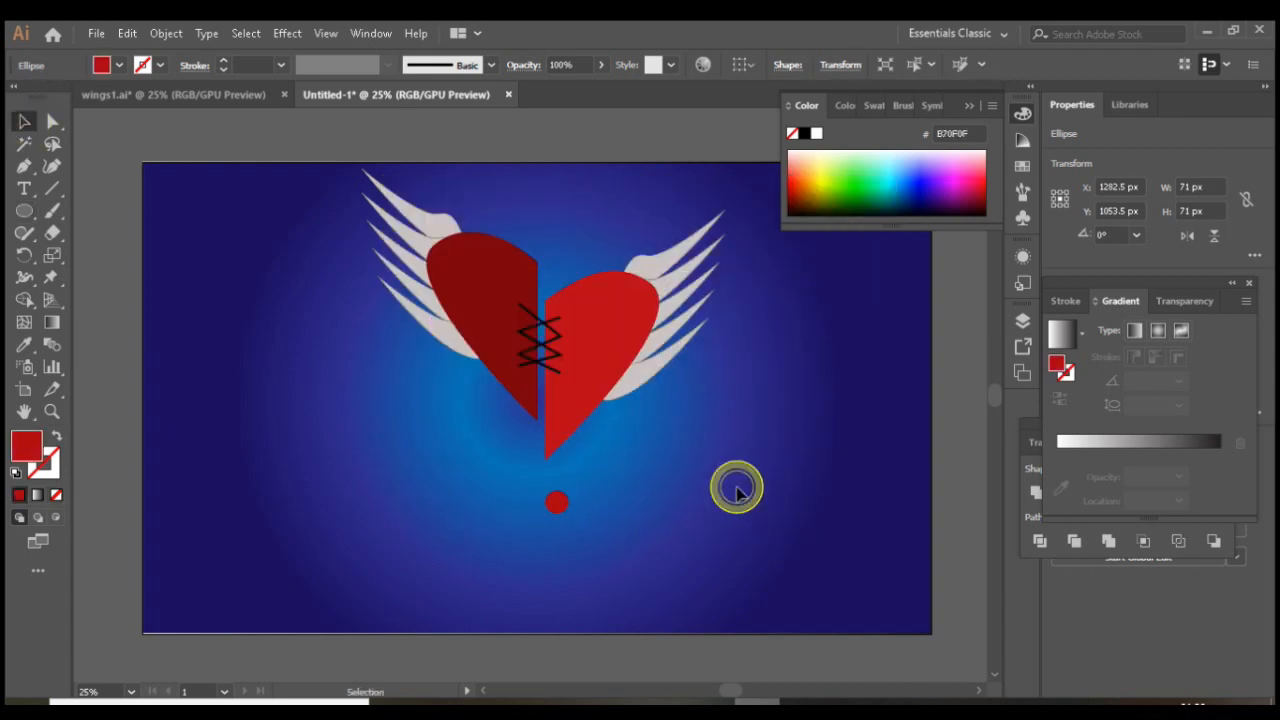
- Add two progressively smaller copies of the red circle in a vertical row beneath it
left_click(561, 507)
left_click_drag(557, 506, 557, 545)
left_click(599, 564)
left_click(559, 544)
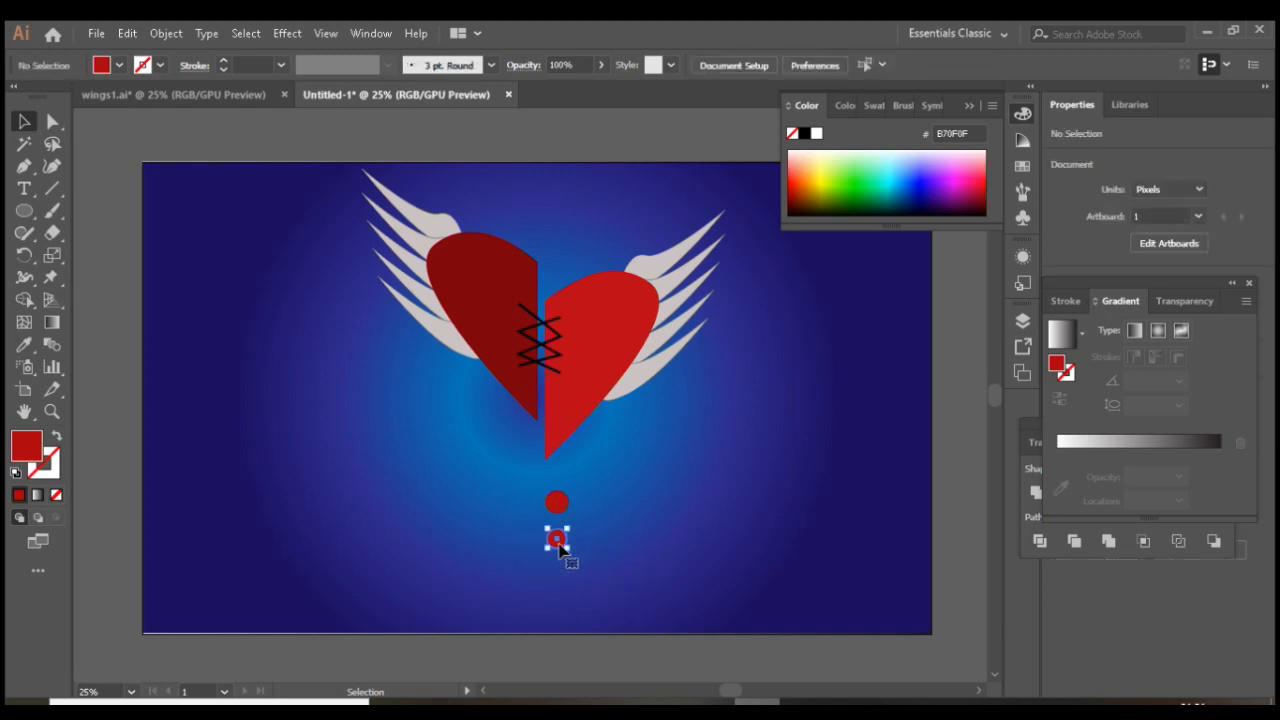
left_click_drag(560, 547, 557, 582)
left_click(662, 470)
left_click(308, 194)
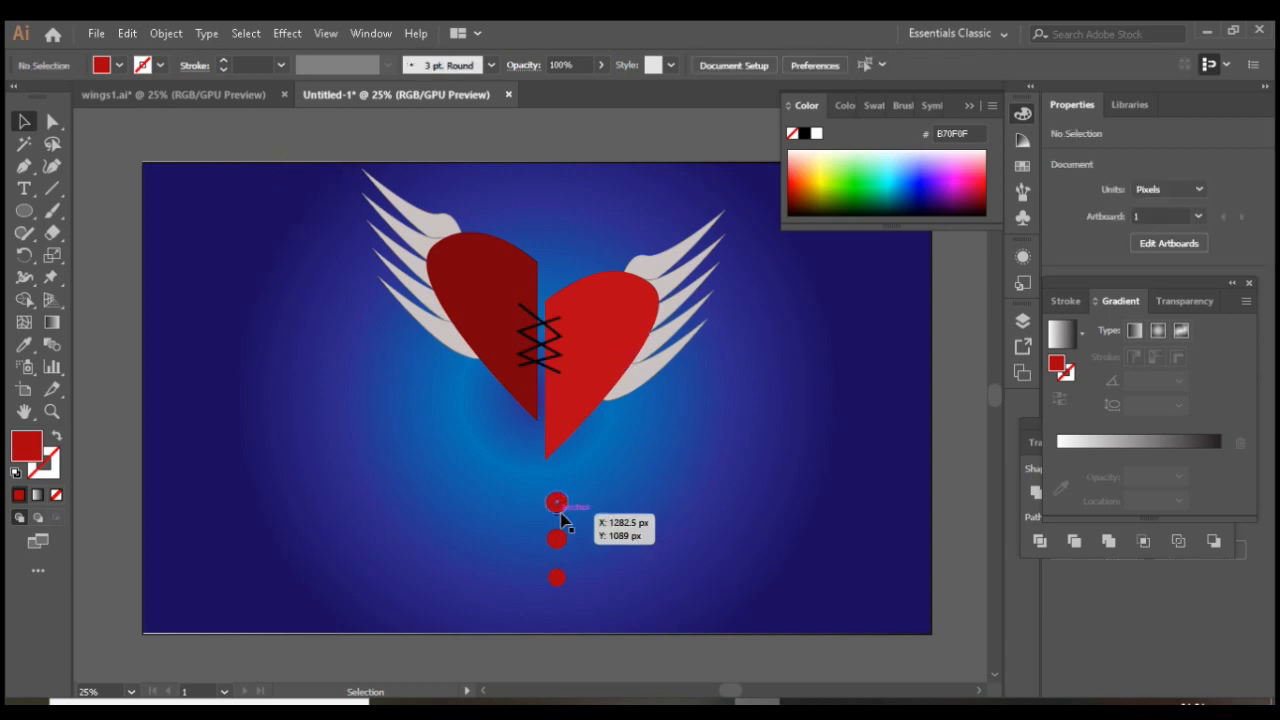
- Move the winged heart and its stitches slightly down and right, closer to the red circles
left_click_drag(445, 258, 745, 480)
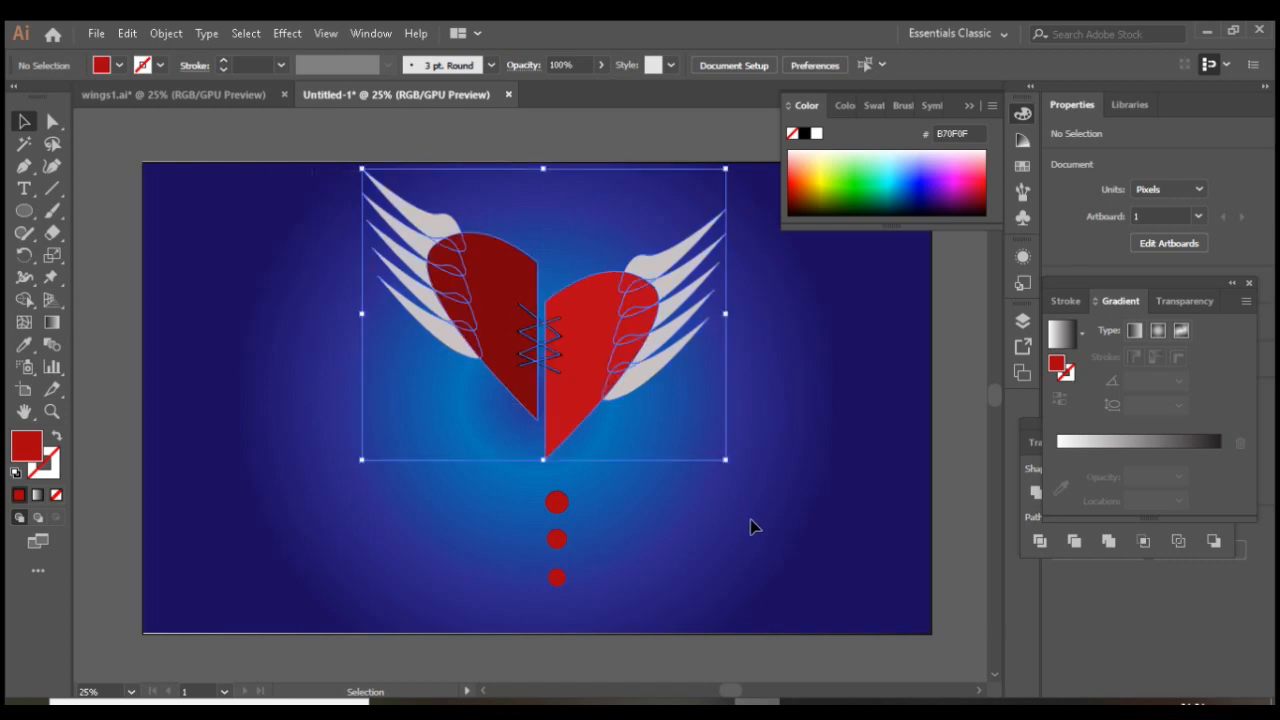
left_click_drag(590, 385, 591, 392)
left_click(719, 529)
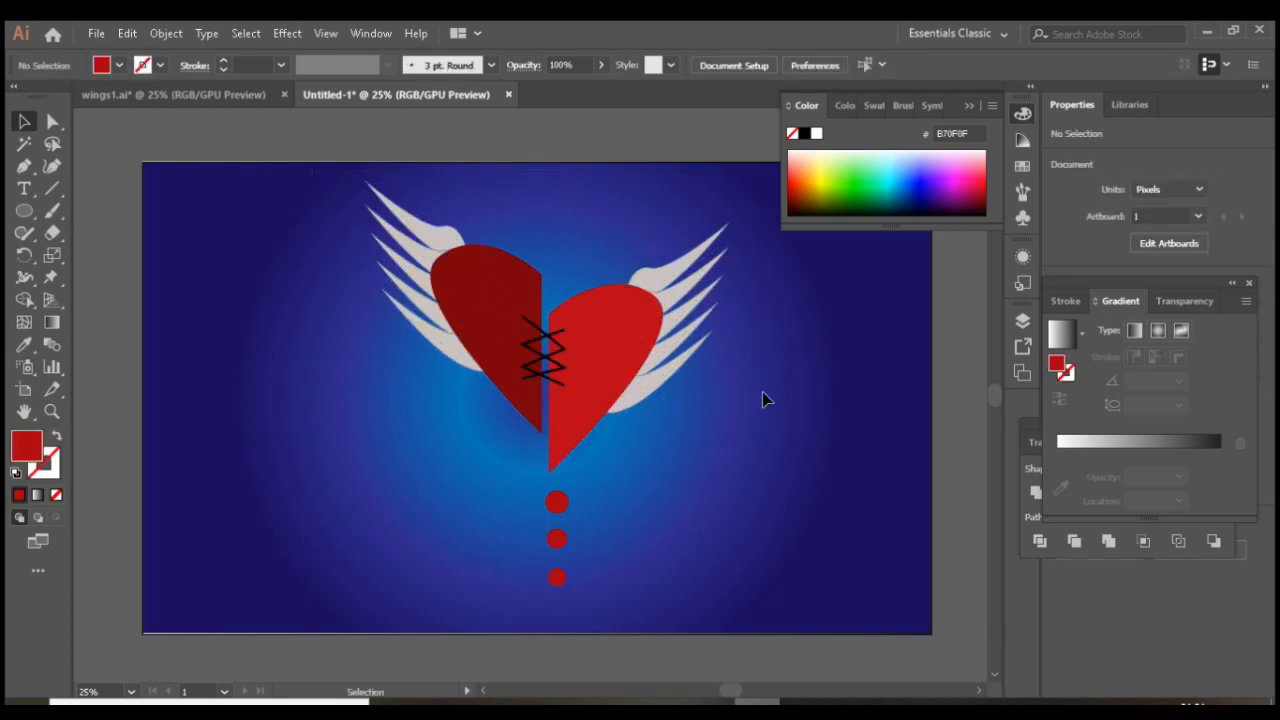
- Draw a five-pointed star about 79 × 80 px in the artboard's upper-left area and give it a linear gradient fill
left_click_drag(24, 213, 100, 297)
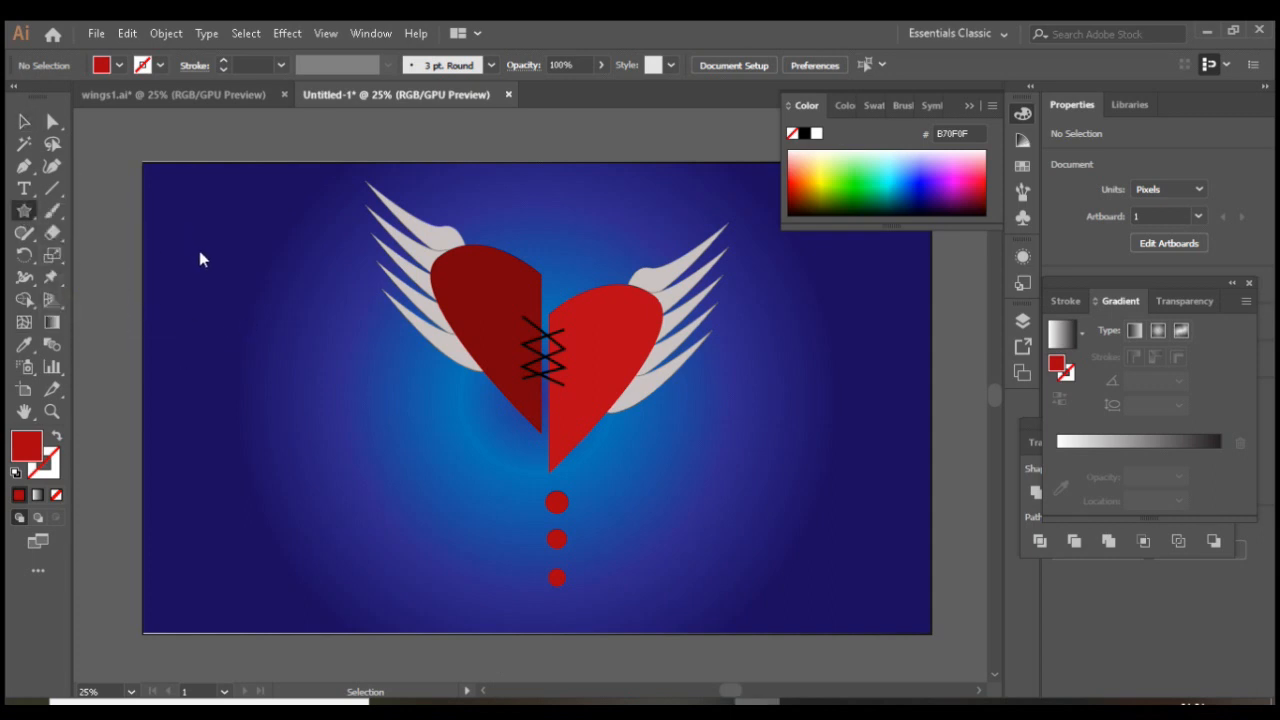
mouse_move(228, 229)
left_mouse_down()
mouse_move(252, 242)
mouse_move(242, 231)
left_mouse_up()
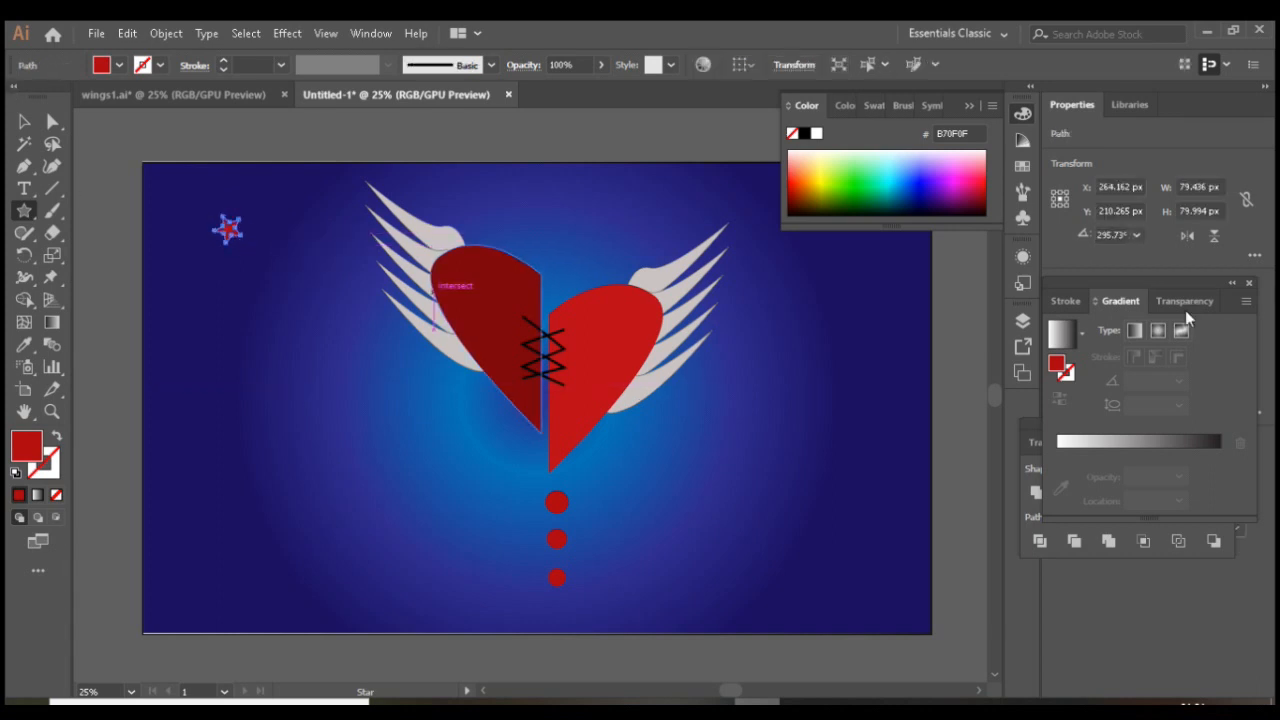
left_click(1062, 330)
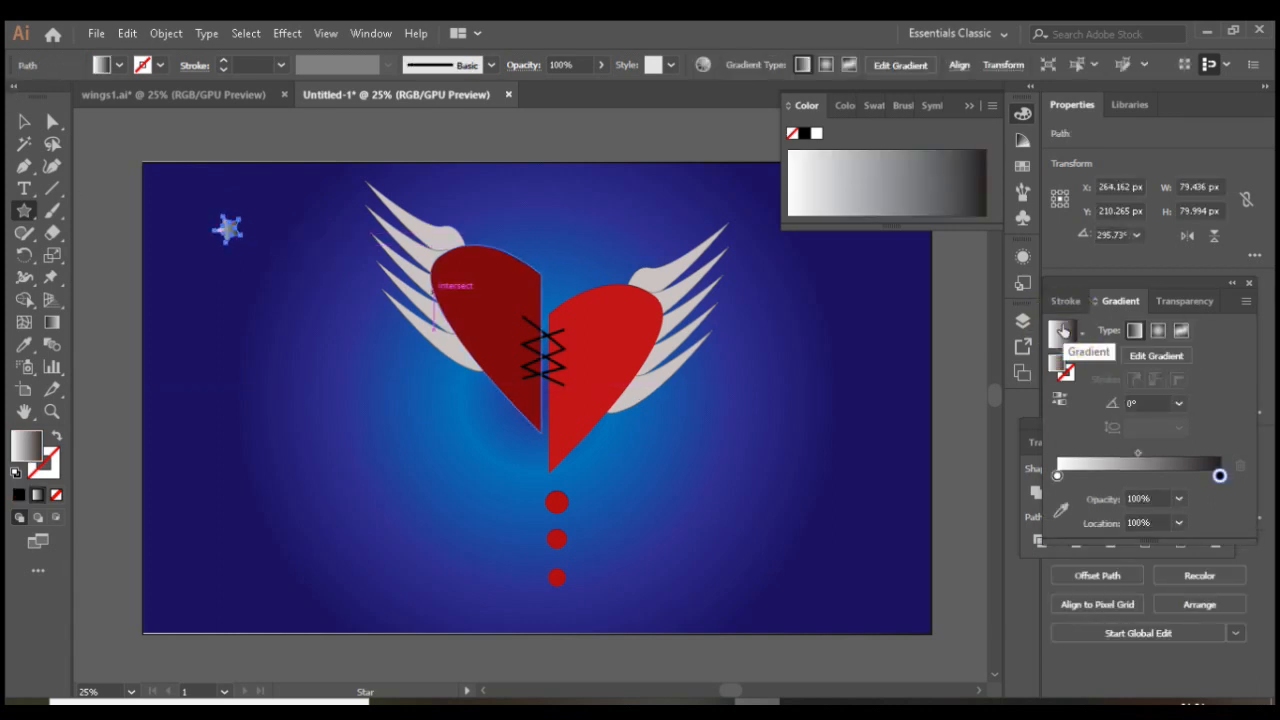
- Colour the star's gradient bright blue at 0% and dark navy at 100%, and add a dark blue stop at 67.32%
left_click(1022, 170)
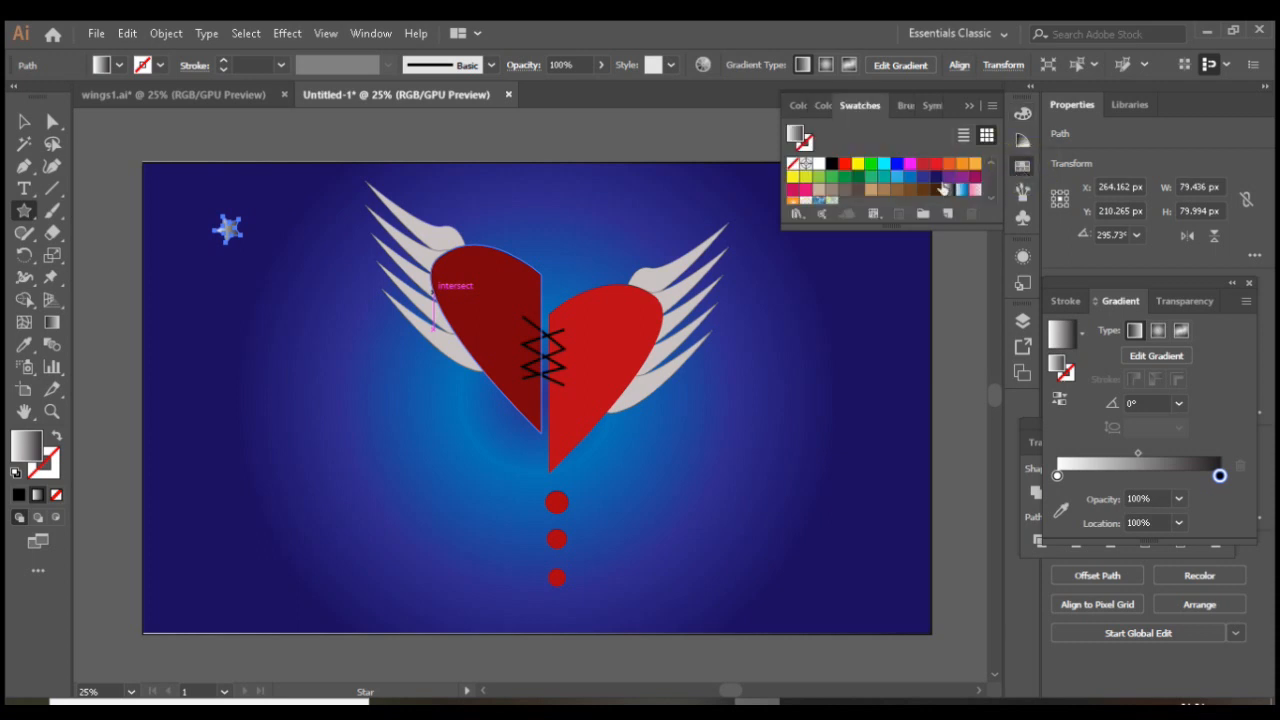
left_click_drag(1221, 477, 1220, 476)
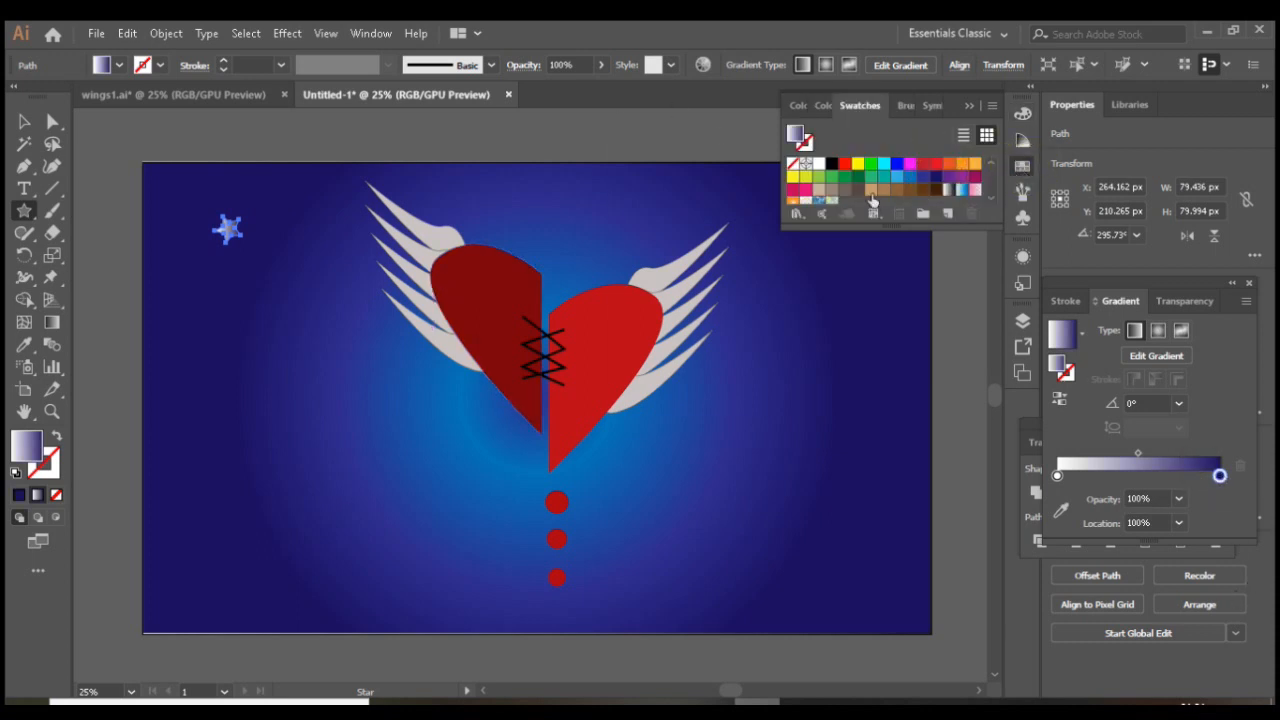
left_click_drag(897, 170, 1058, 476)
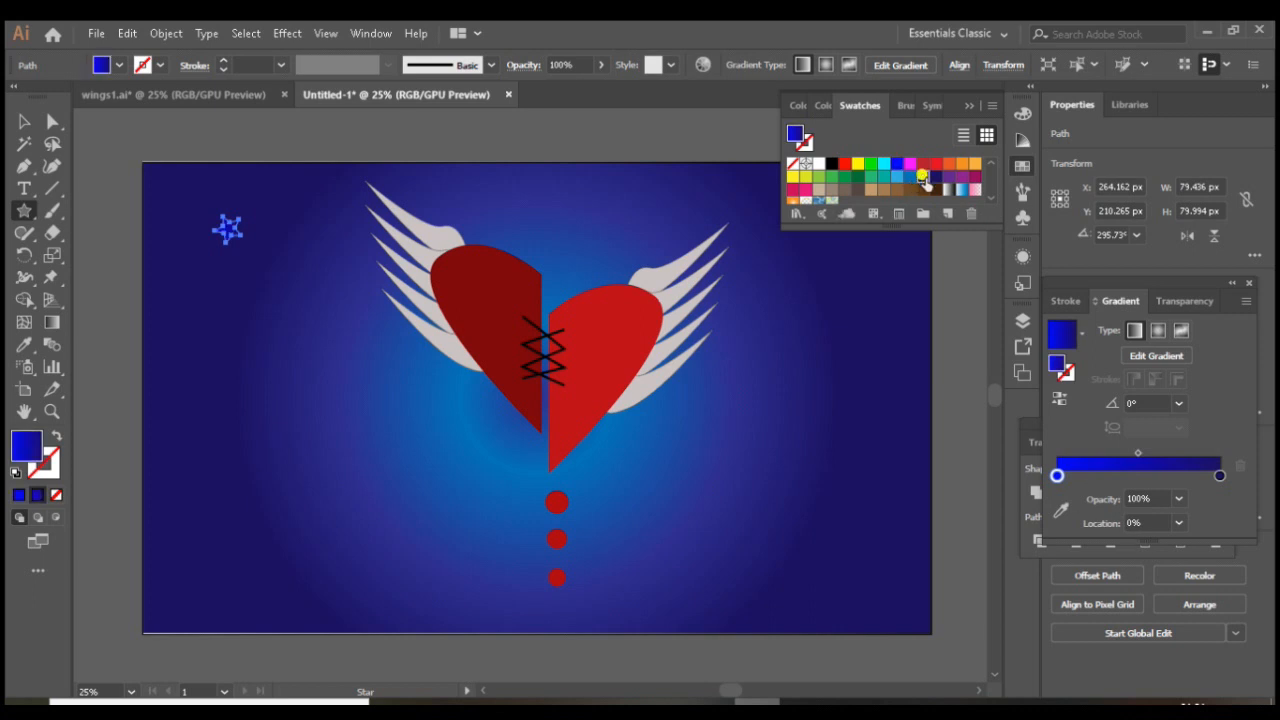
left_click_drag(923, 177, 1113, 405)
left_click_drag(1168, 473, 1166, 474)
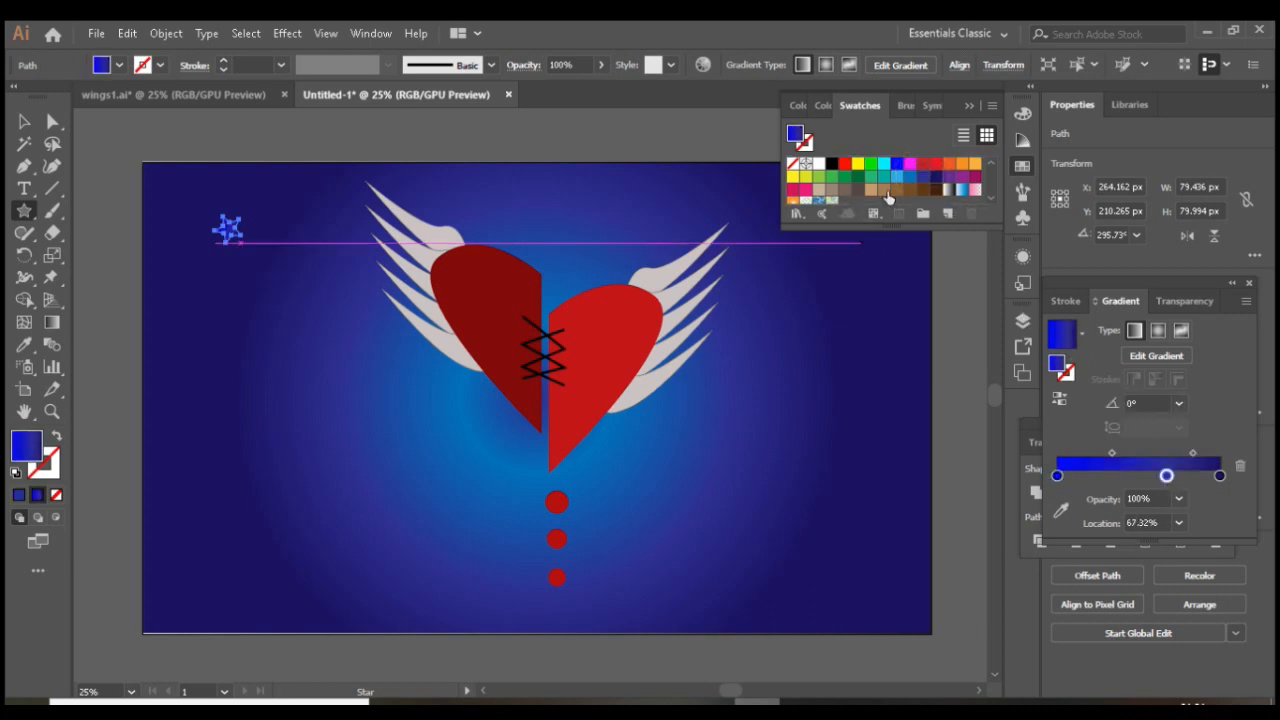
- Add a medium blue stop at 43.85% and a light blue stop at 17.04% to the star's gradient, and deselect the star
left_click_drag(910, 177, 1128, 475)
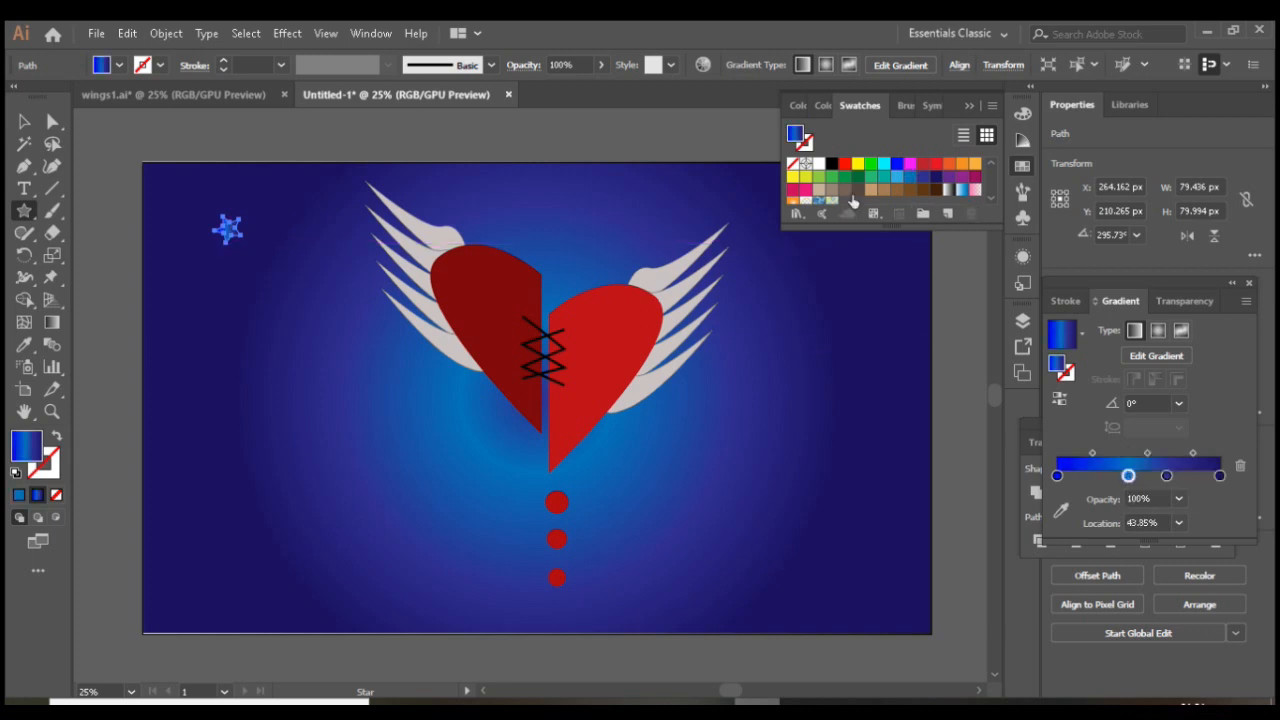
left_click_drag(897, 177, 1085, 475)
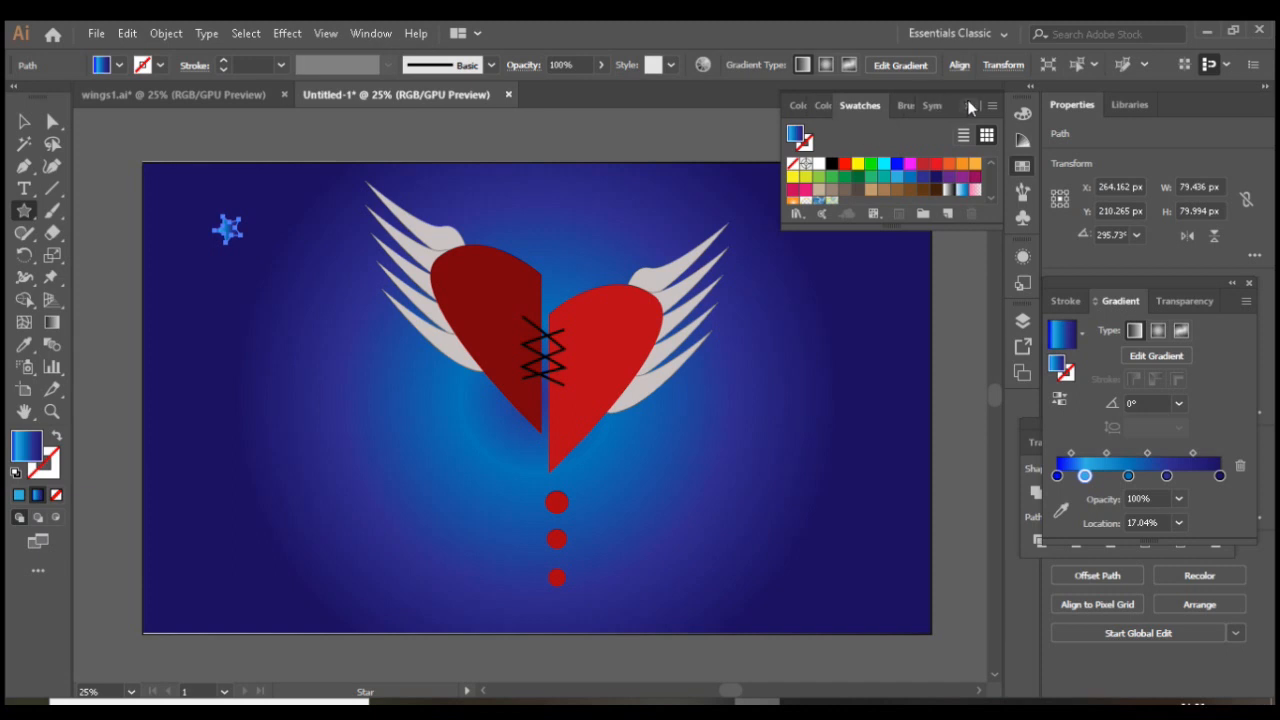
left_click(968, 107)
left_click(22, 121)
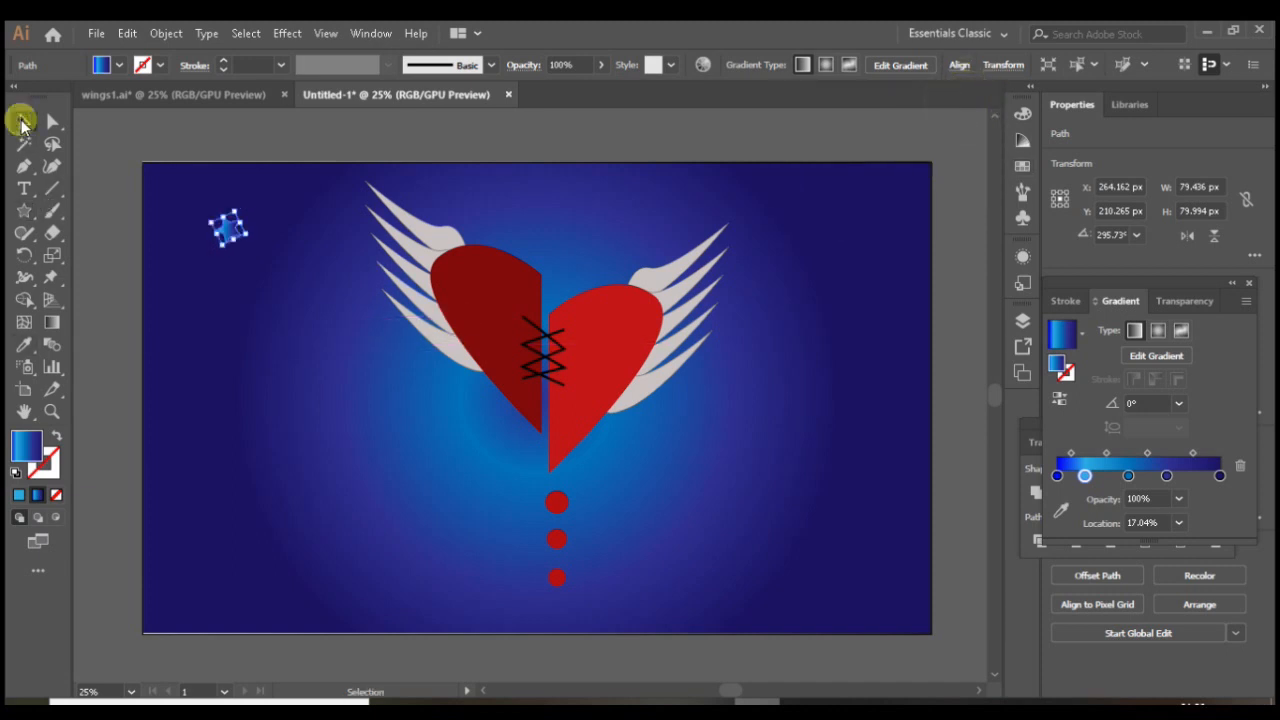
left_click(103, 381)
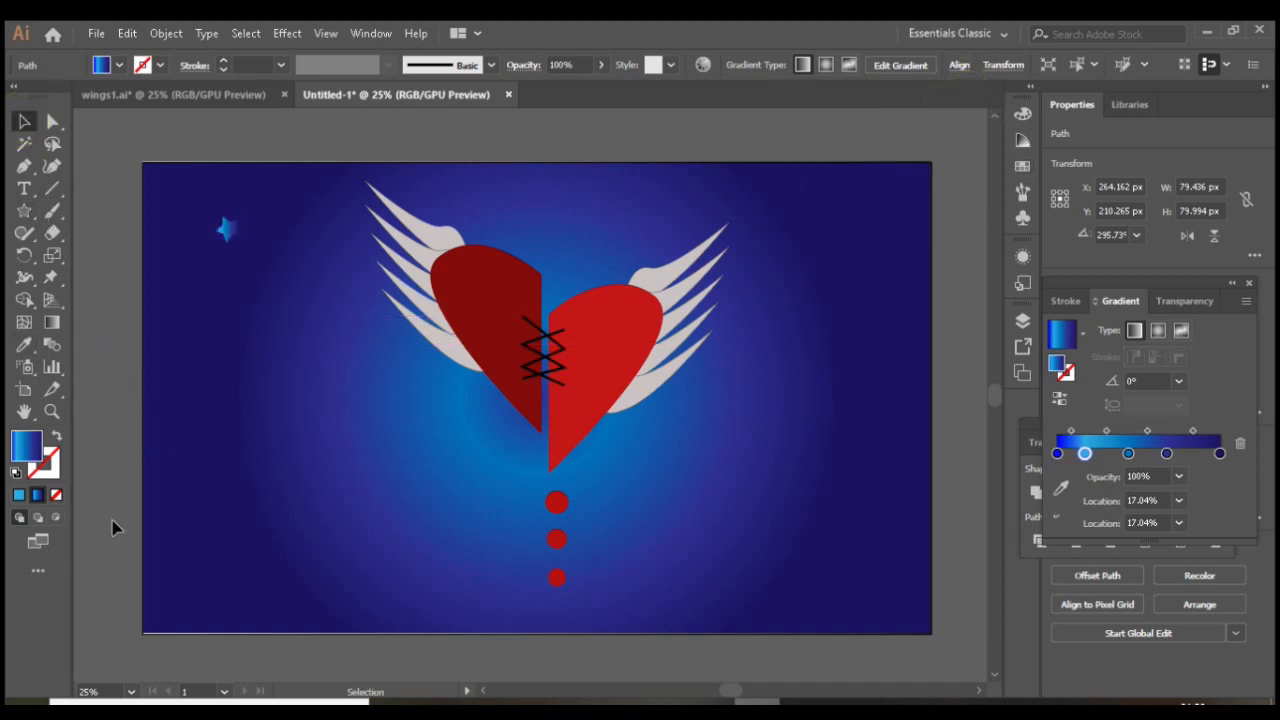
- Duplicate the gradient star to place four copies across the artboard's left half and one in its lower-right area
left_click(229, 227)
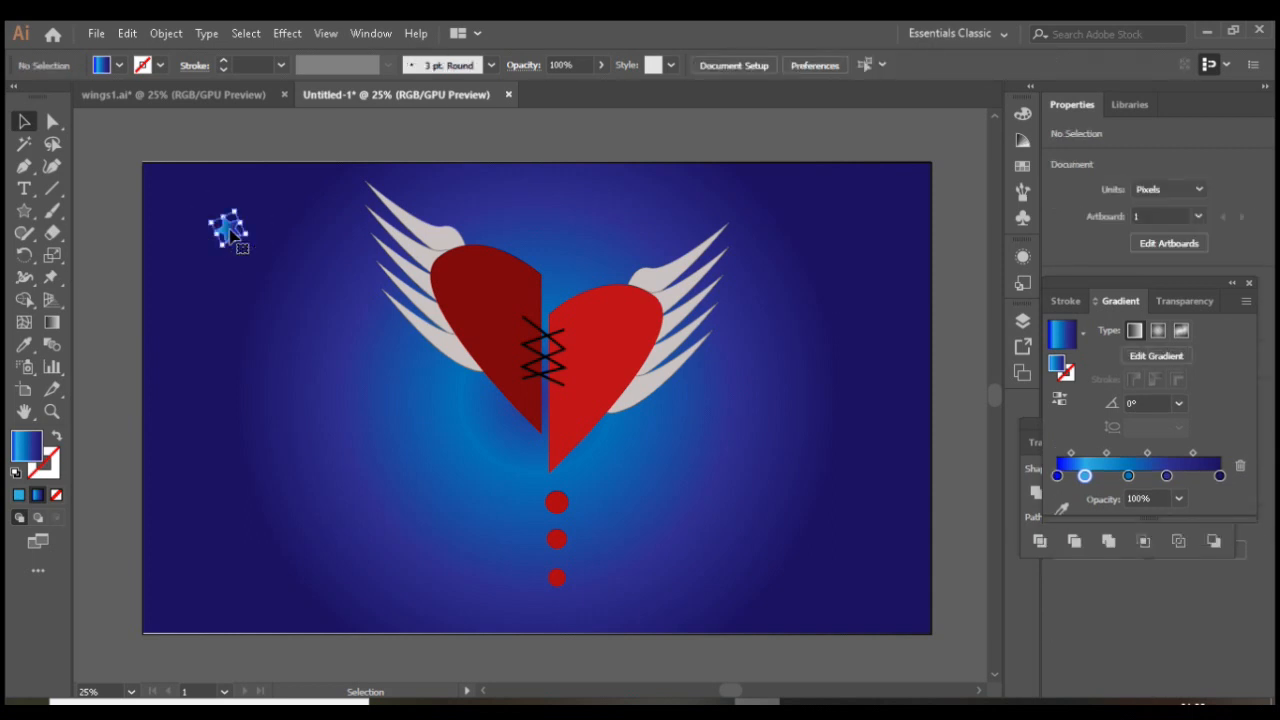
left_click(230, 233)
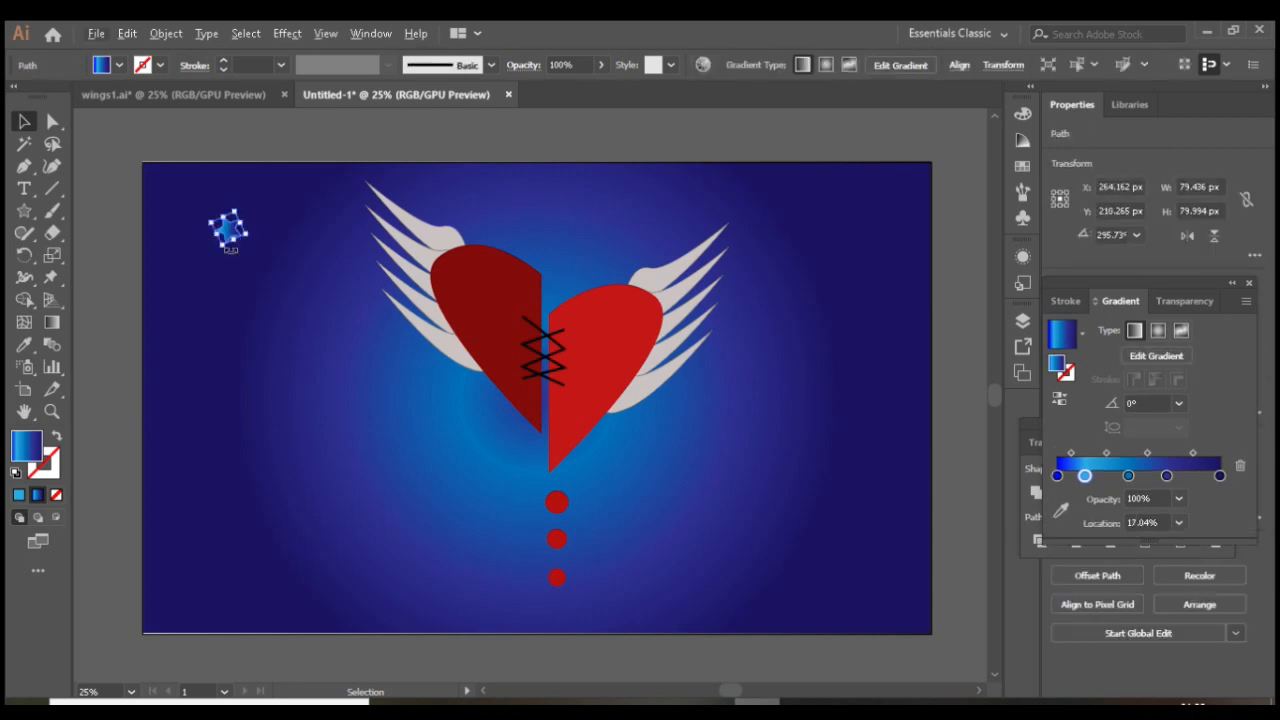
left_click_drag(237, 254, 421, 434)
left_click_drag(421, 434, 770, 583)
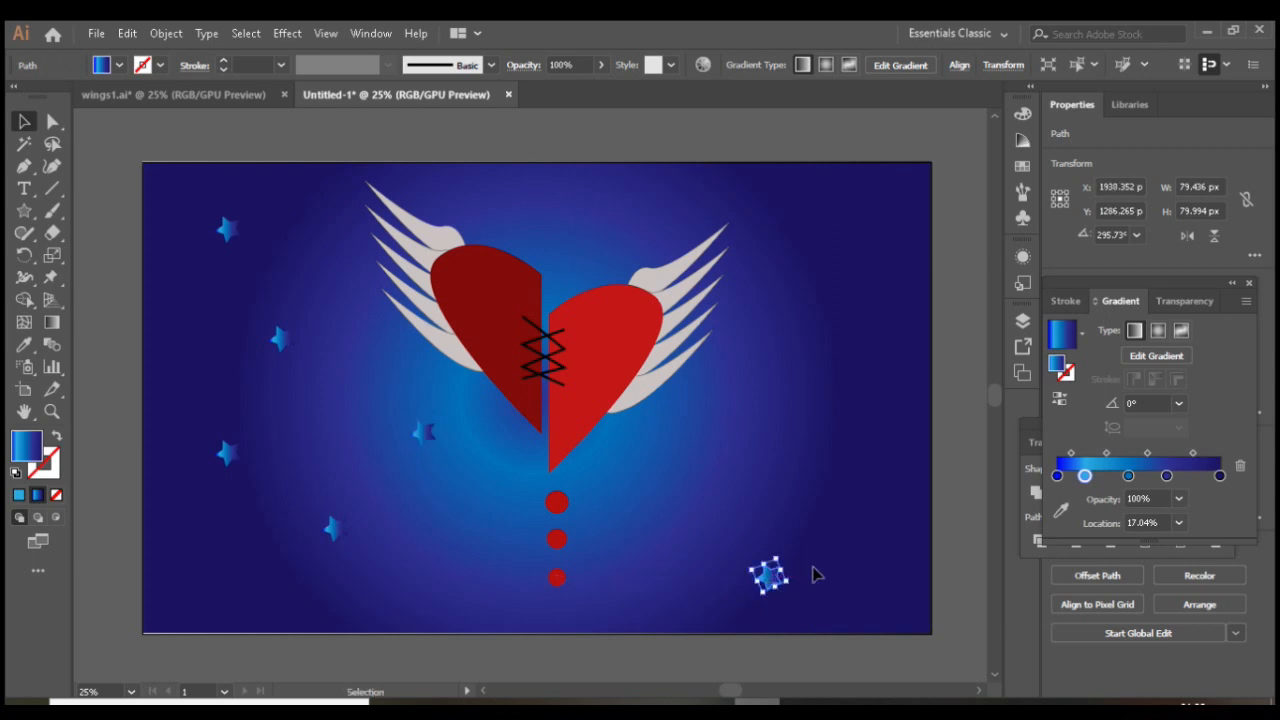
- Place four more star copies: two beside the heart's right half, one near the artboard's upper-right corner and one above the right wing tip
left_click_drag(770, 580, 779, 212)
key("ctrl+z")
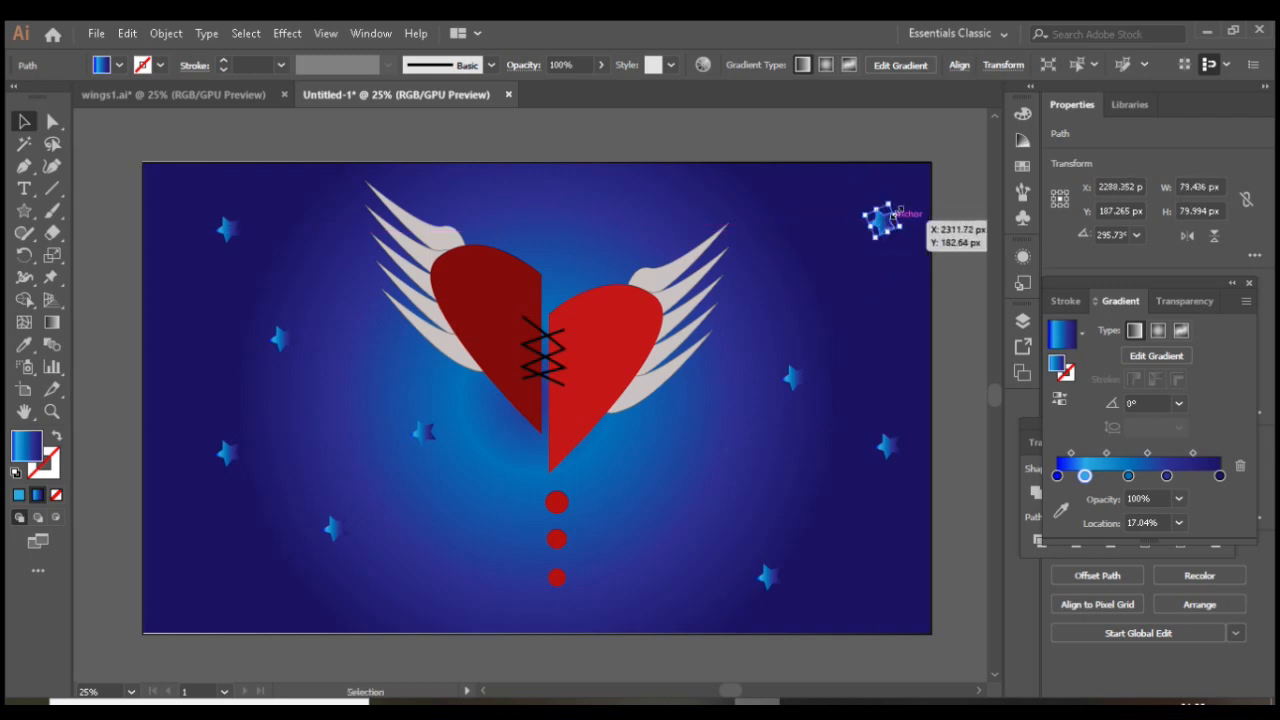
left_click_drag(886, 228, 746, 198)
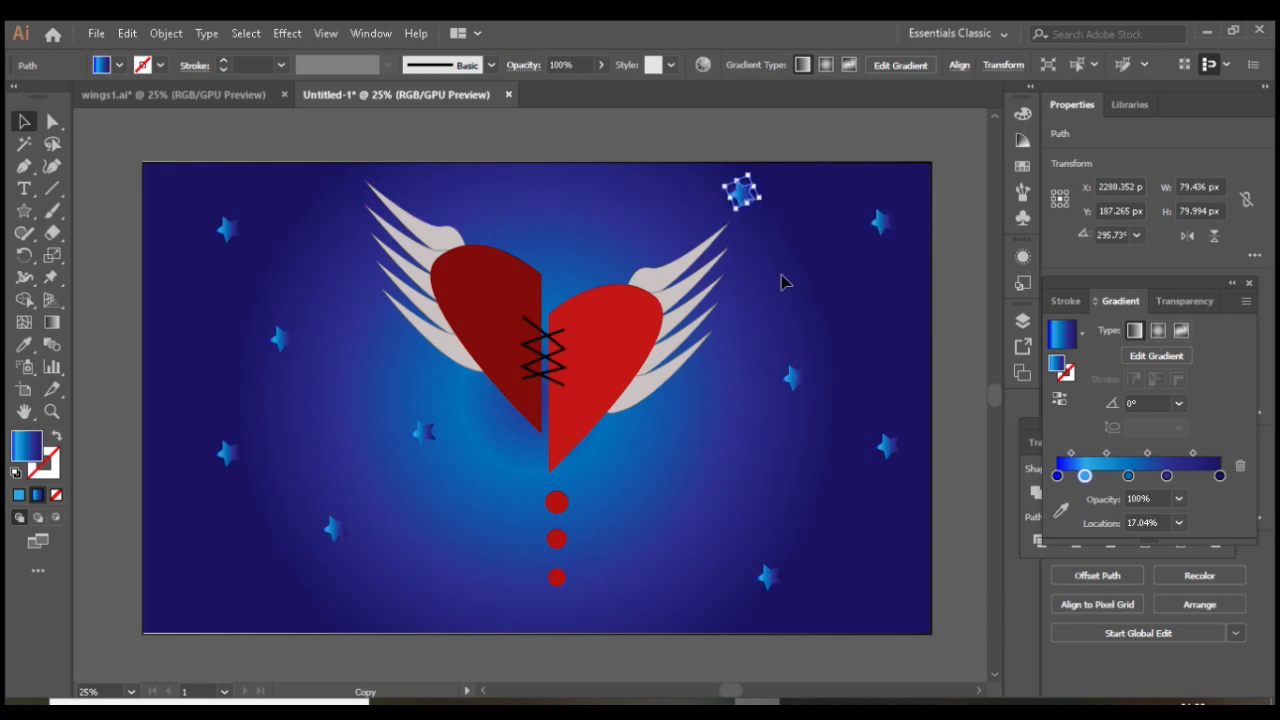
left_click(960, 366)
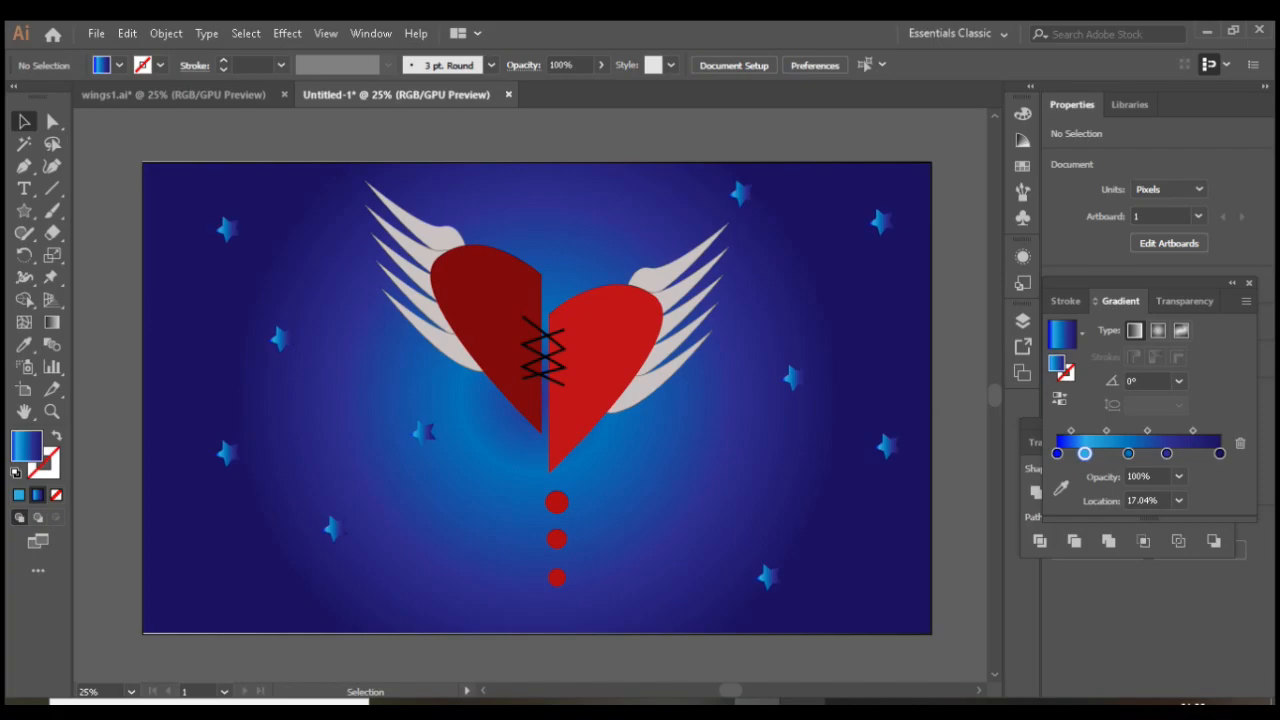